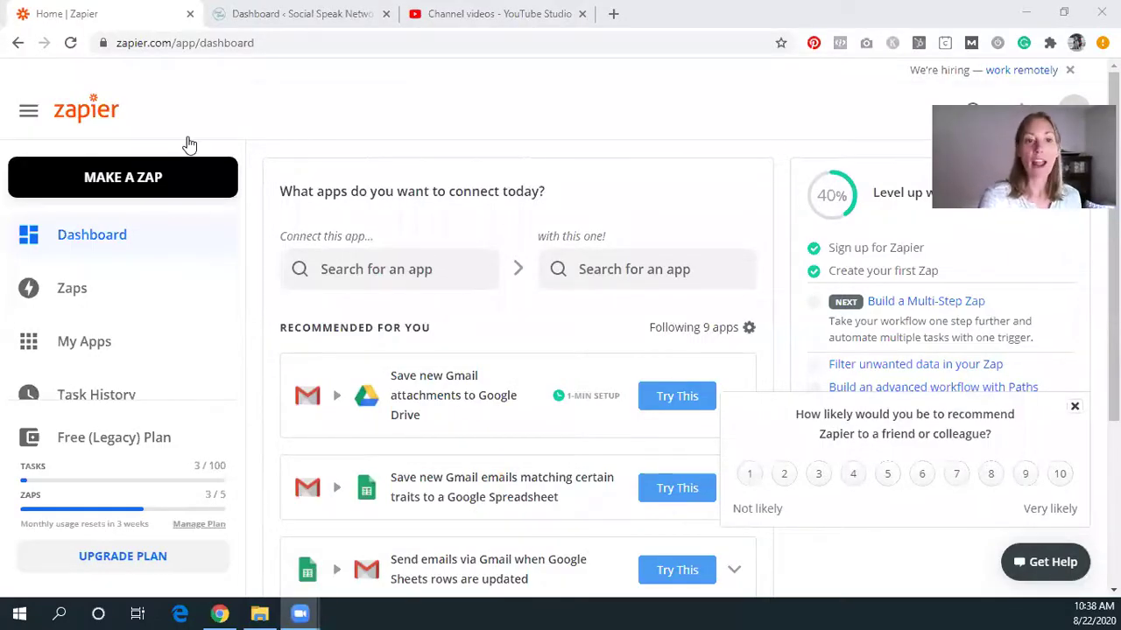
Step: Create a new zap with YouTube's New Video In Channel as the trigger event
click(122, 179)
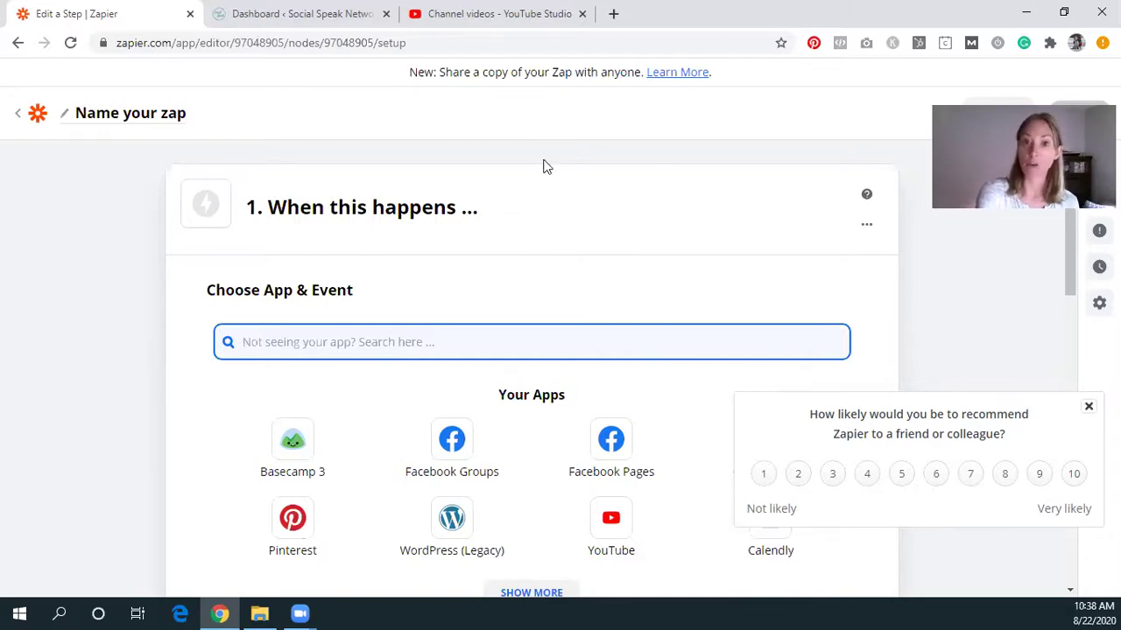
scroll(545, 163, down, 2)
scroll(580, 292, down, 1)
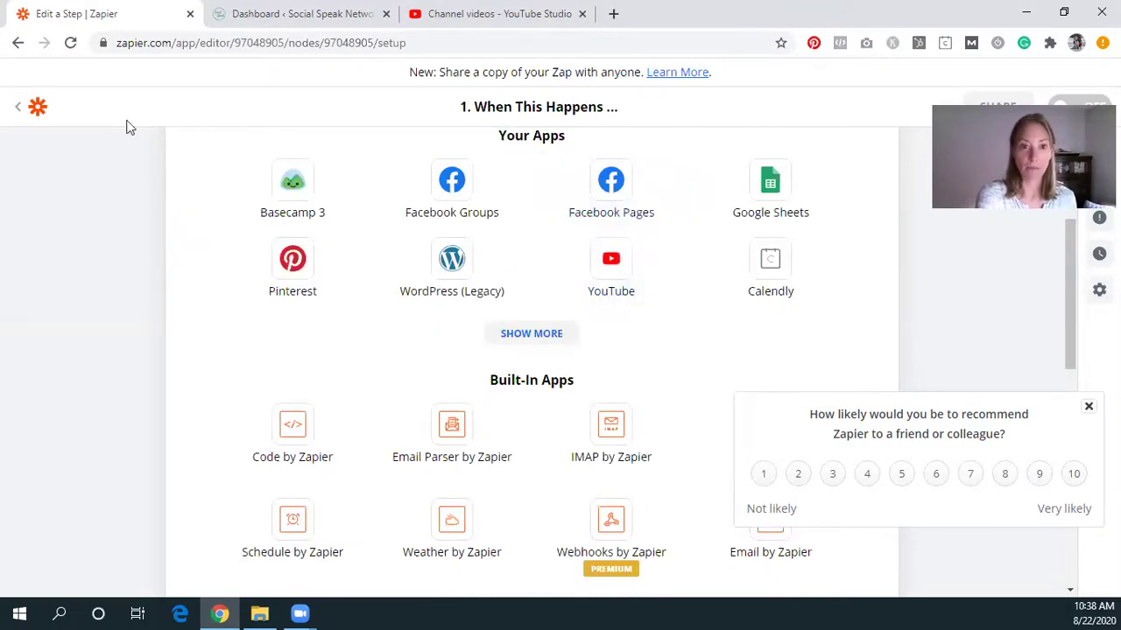
click(593, 262)
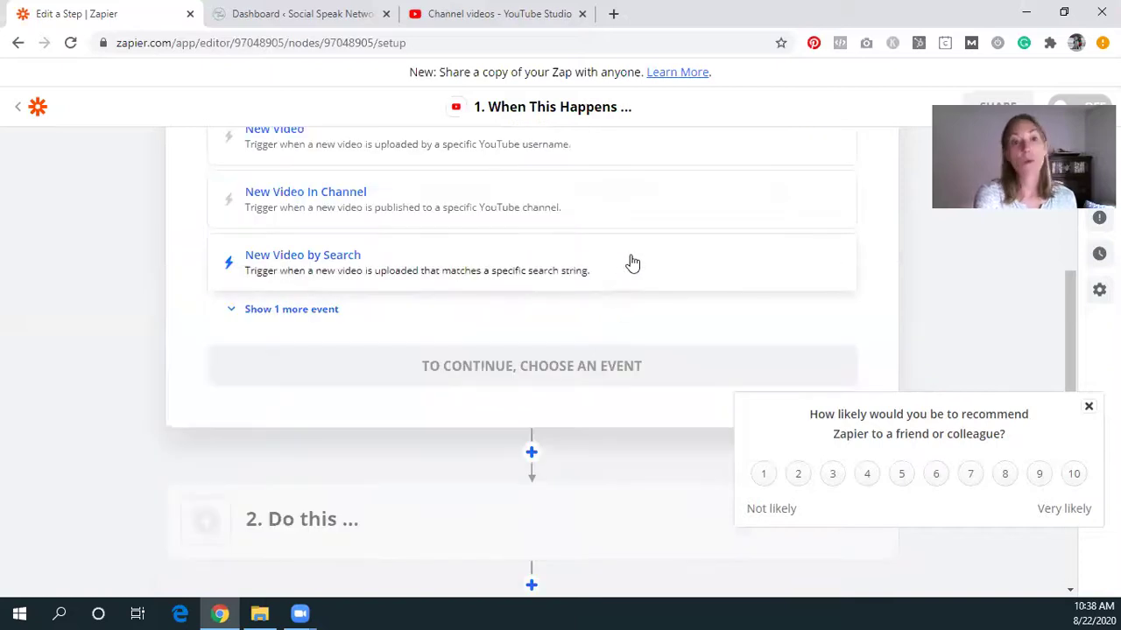
scroll(630, 272, up, 1)
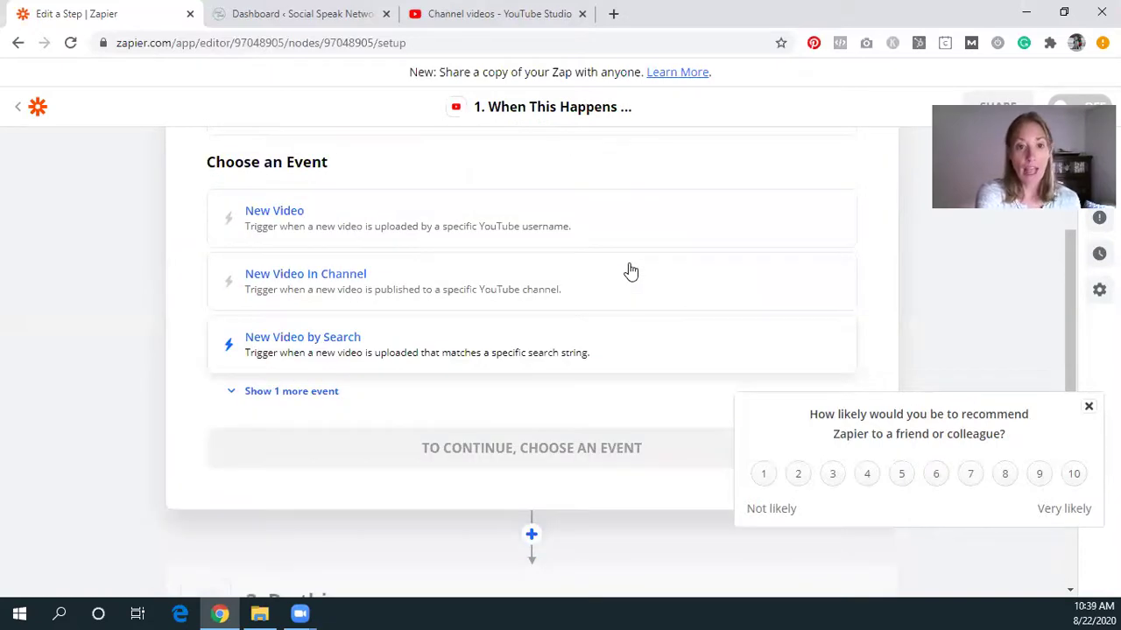
click(548, 286)
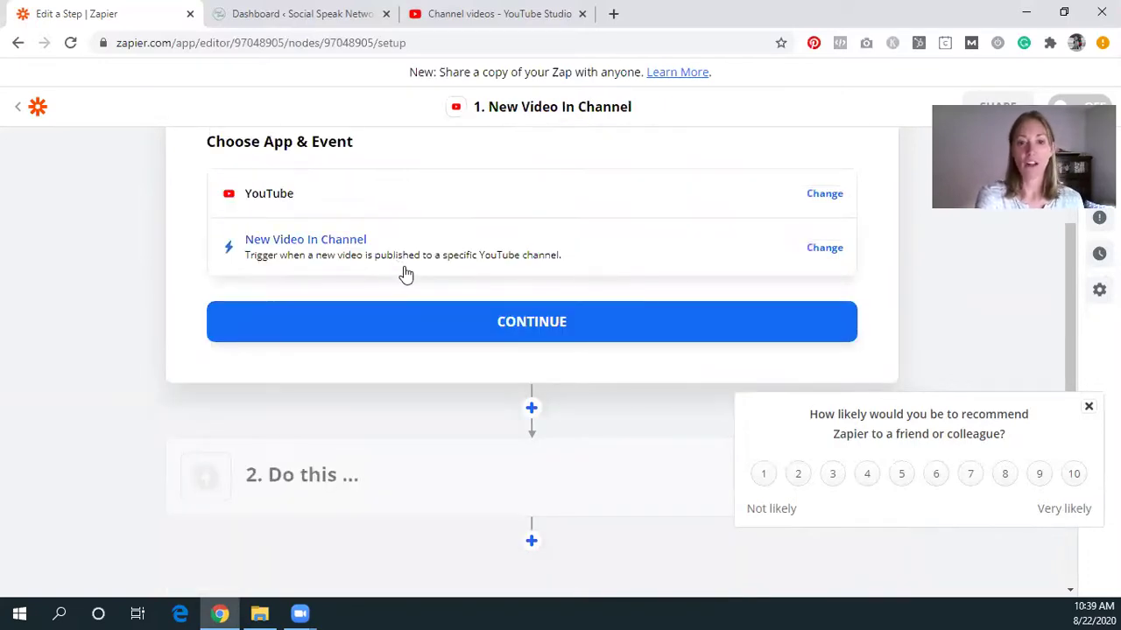
Step: Confirm the YouTube trigger event and connect the existing YouTube account
click(601, 324)
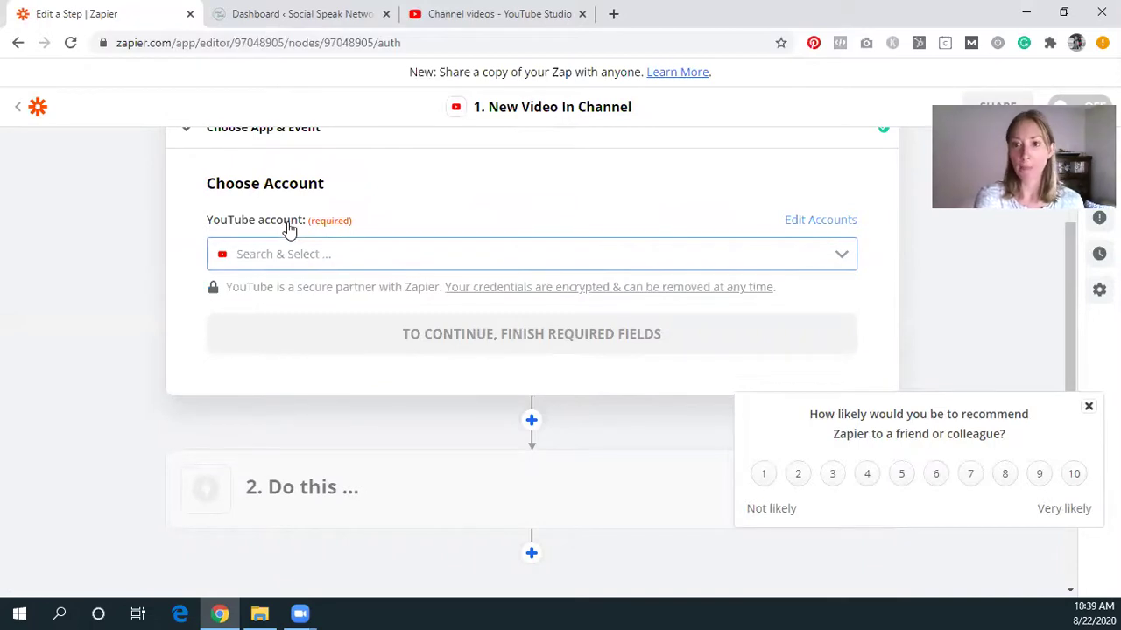
click(313, 256)
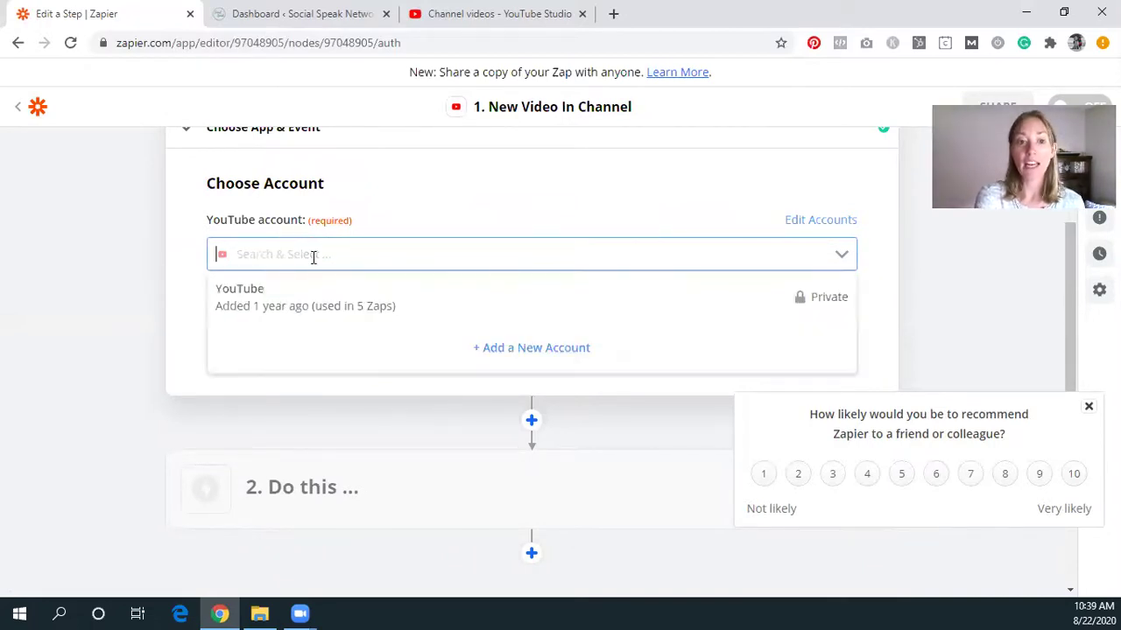
click(309, 308)
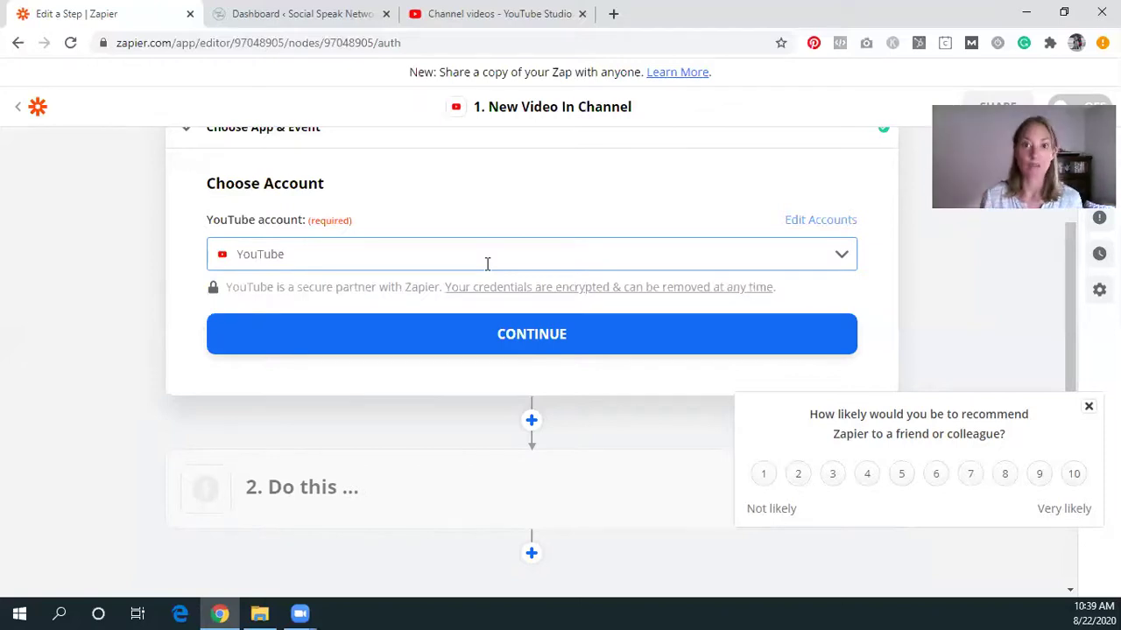
click(555, 348)
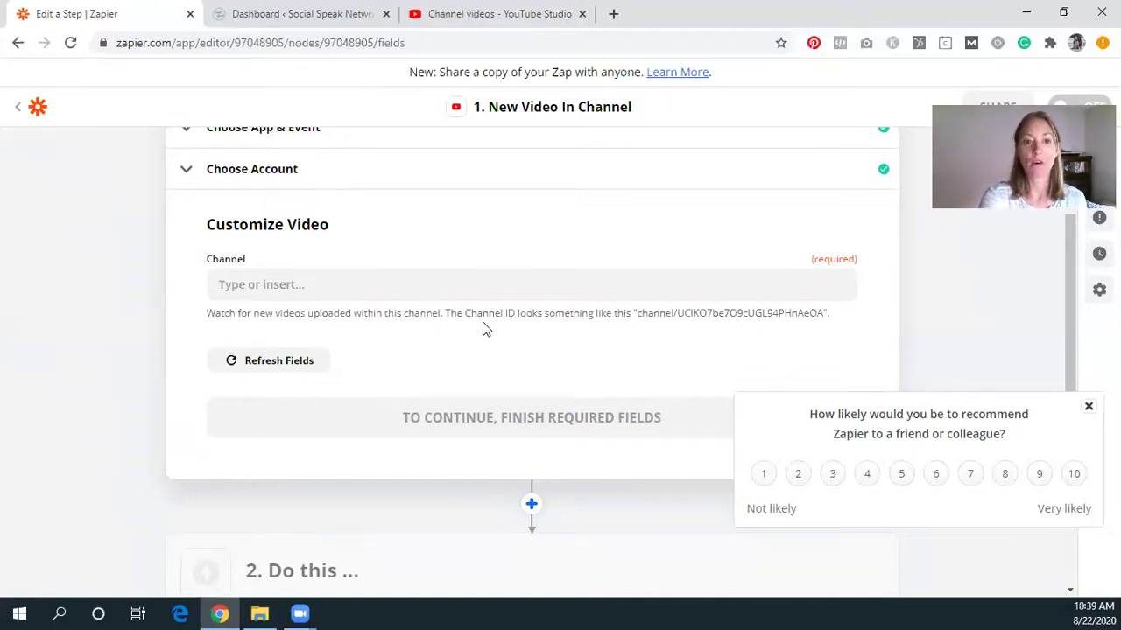
Step: Re-confirm the trigger's app, event and account, then bring up the YouTube Studio channel page
click(499, 287)
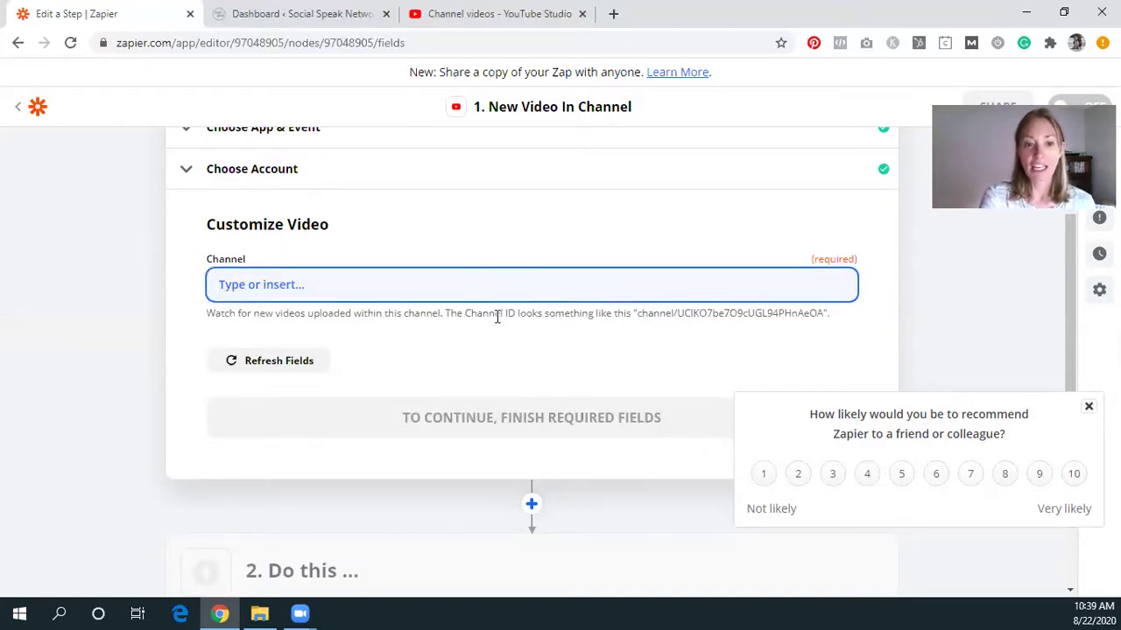
scroll(501, 311, up, 2)
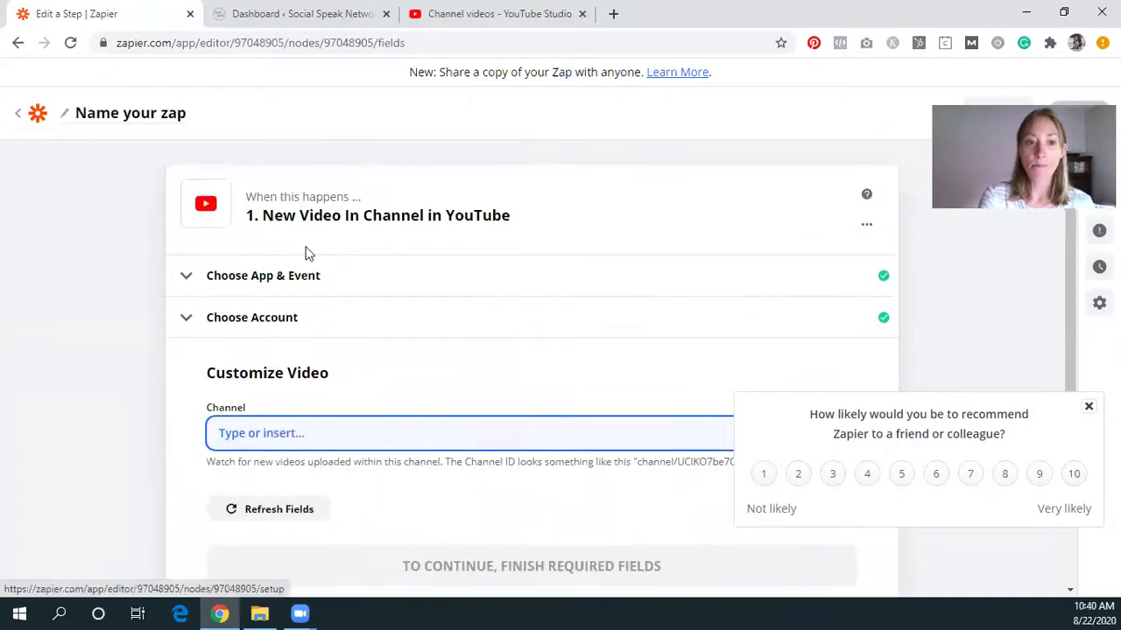
click(318, 274)
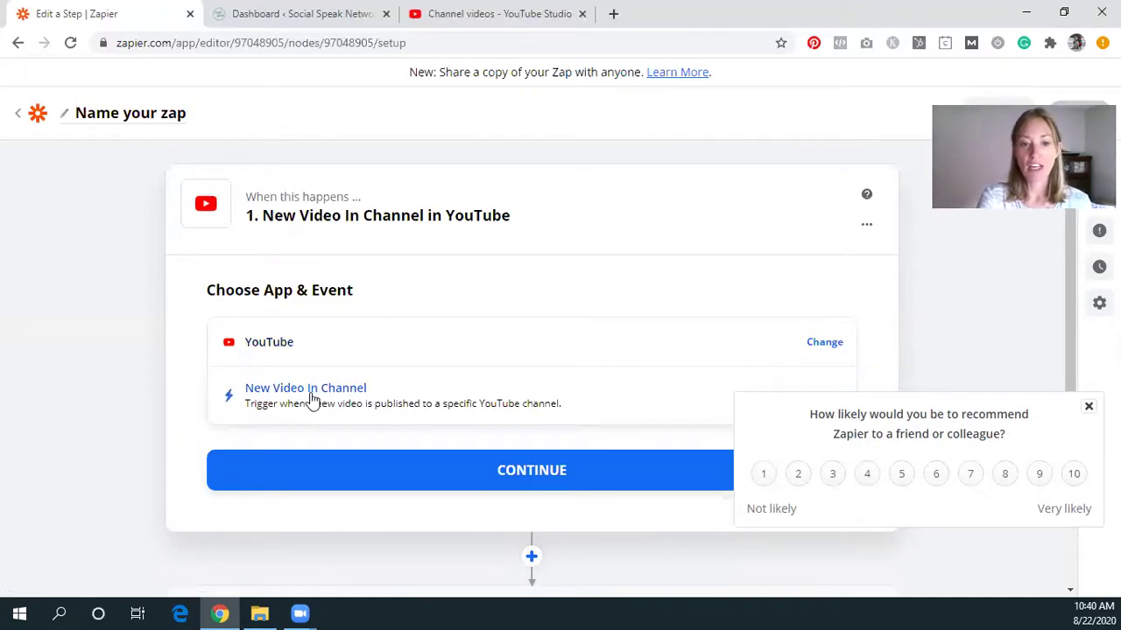
scroll(316, 400, down, 2)
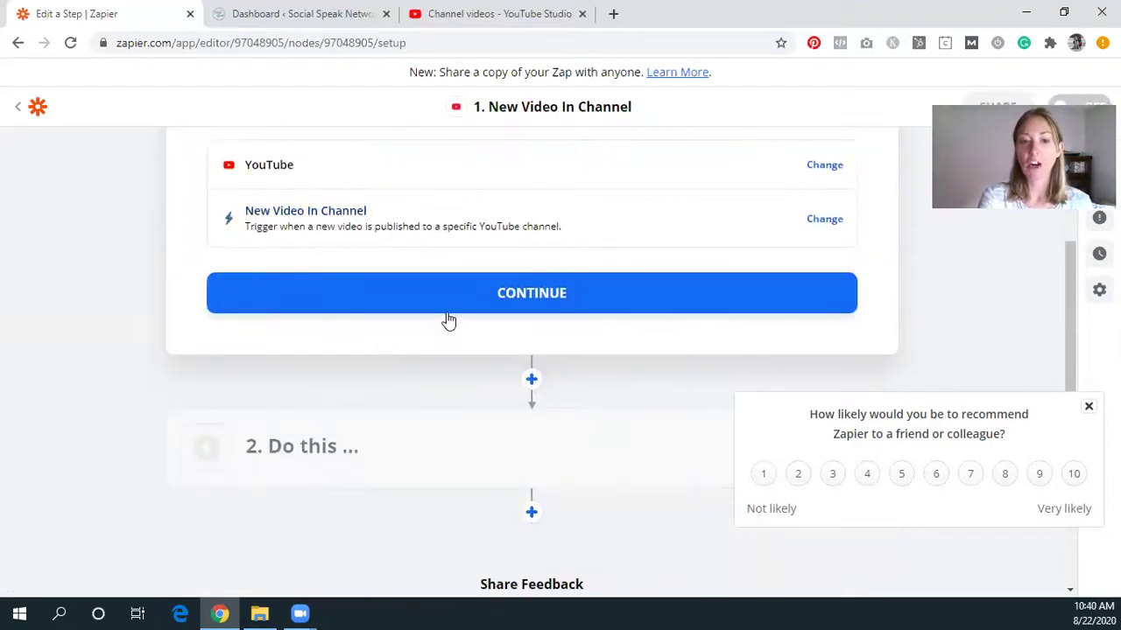
click(483, 297)
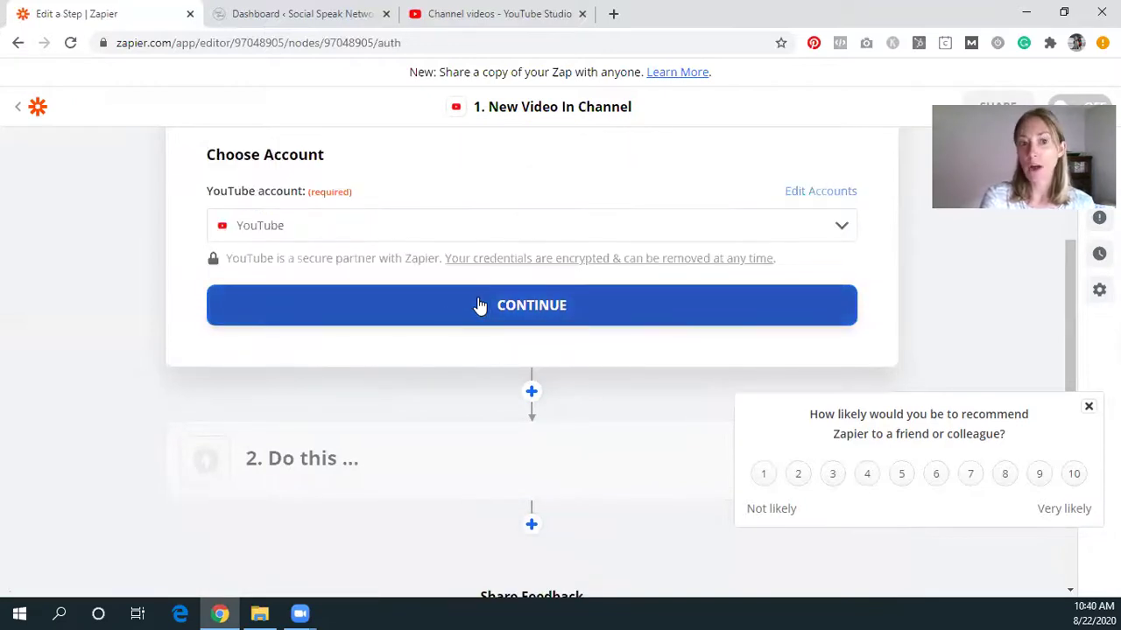
click(520, 311)
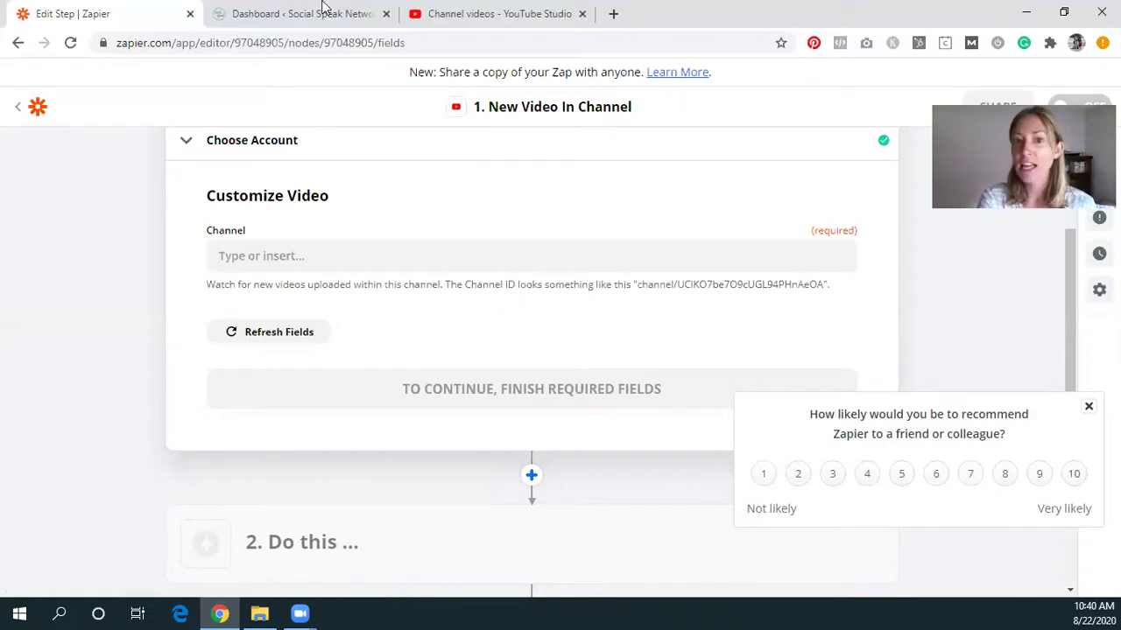
click(477, 11)
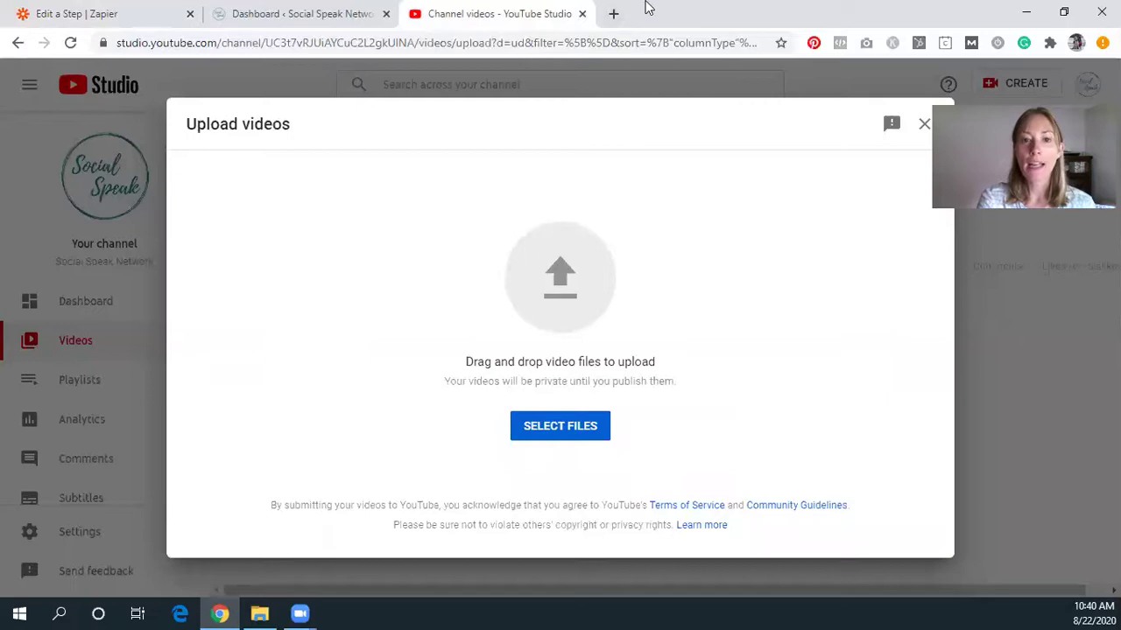
Step: Copy the channel ID from the YouTube Studio page address
double_click(294, 42)
key(ctrl+c)
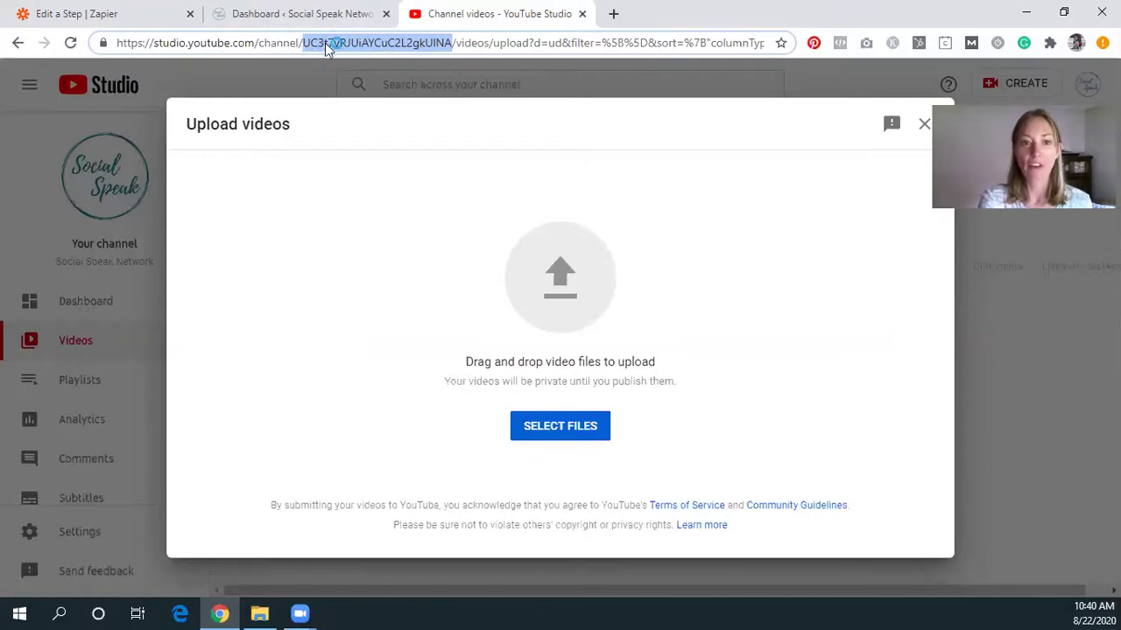
click(340, 18)
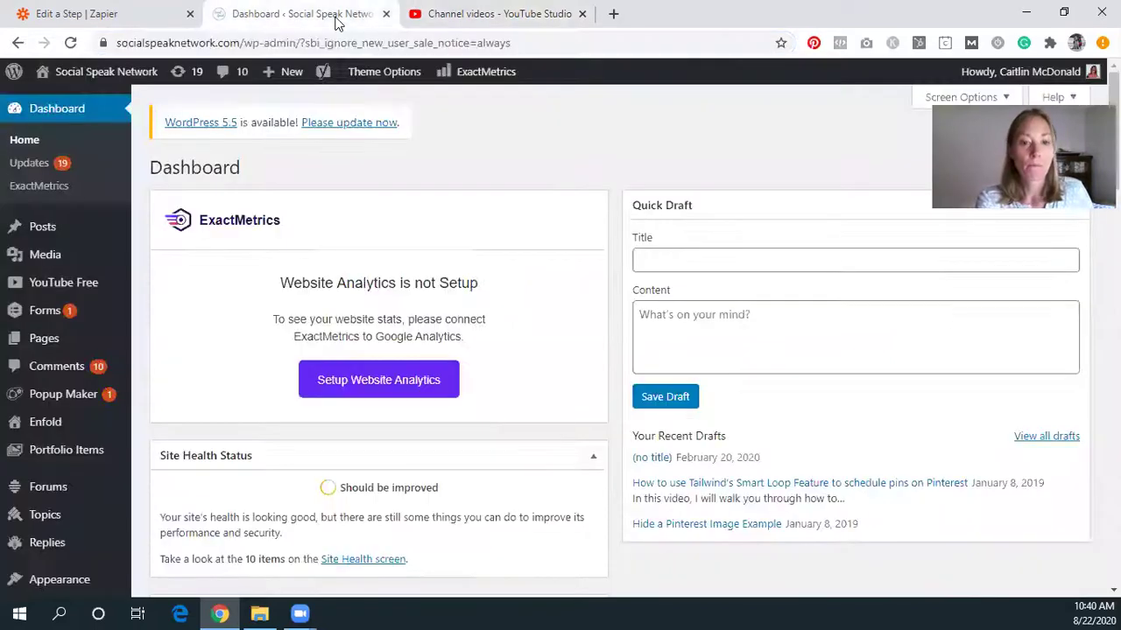
Step: Paste the copied channel ID into the trigger's Channel field
click(20, 12)
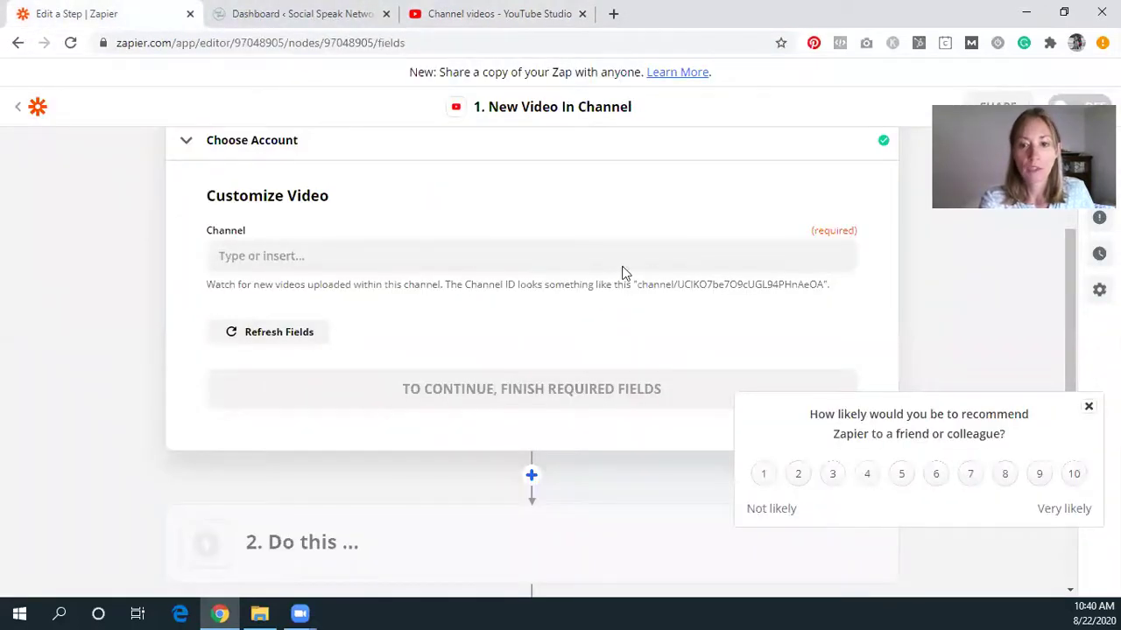
click(589, 254)
key(ctrl+v)
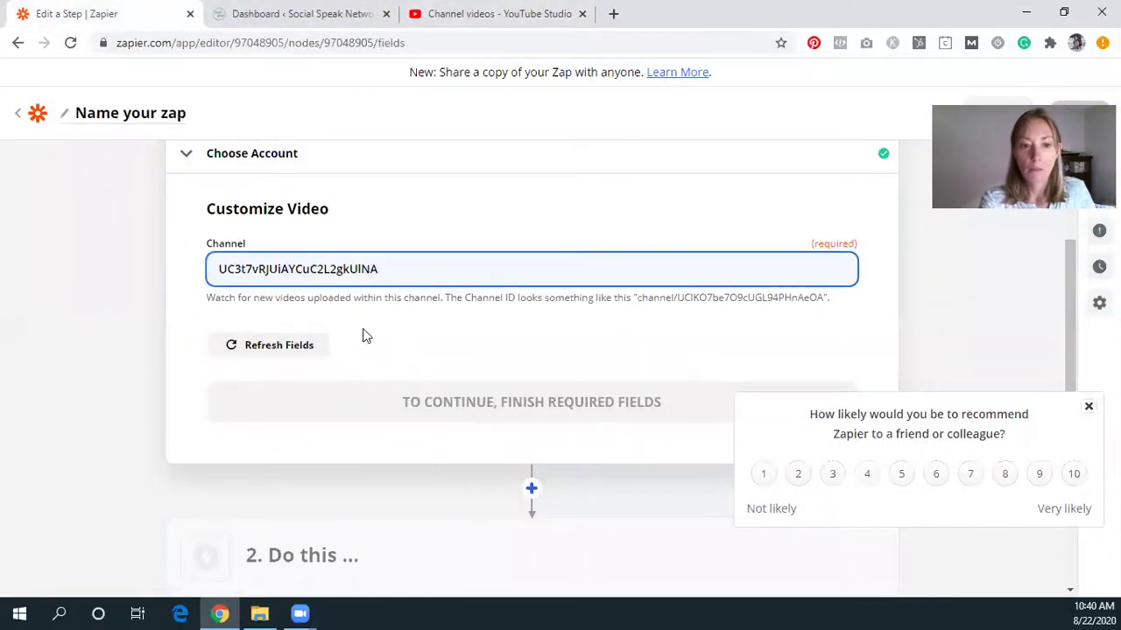
click(540, 402)
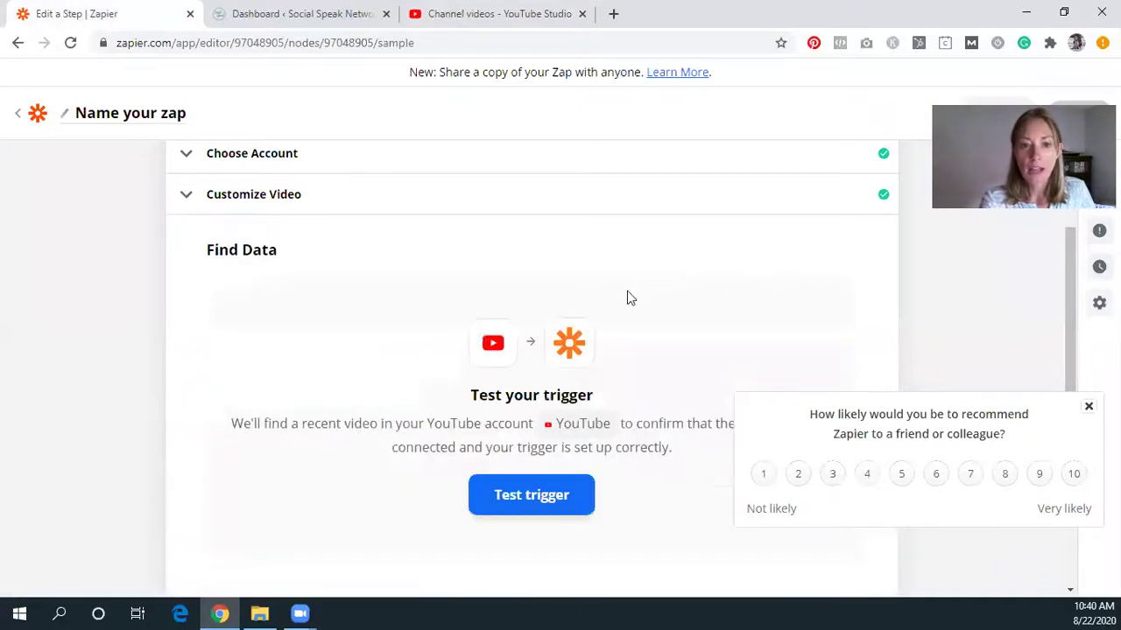
Step: Test the trigger, review the returned sample video, and continue to the action step
scroll(577, 324, down, 2)
click(555, 233)
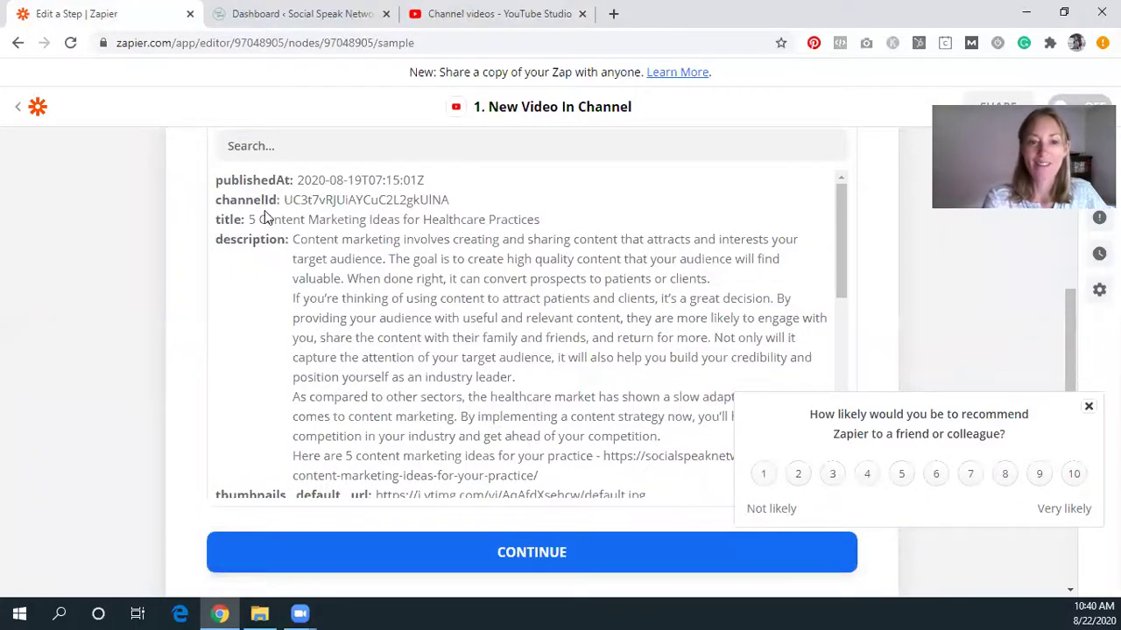
drag(250, 218, 543, 217)
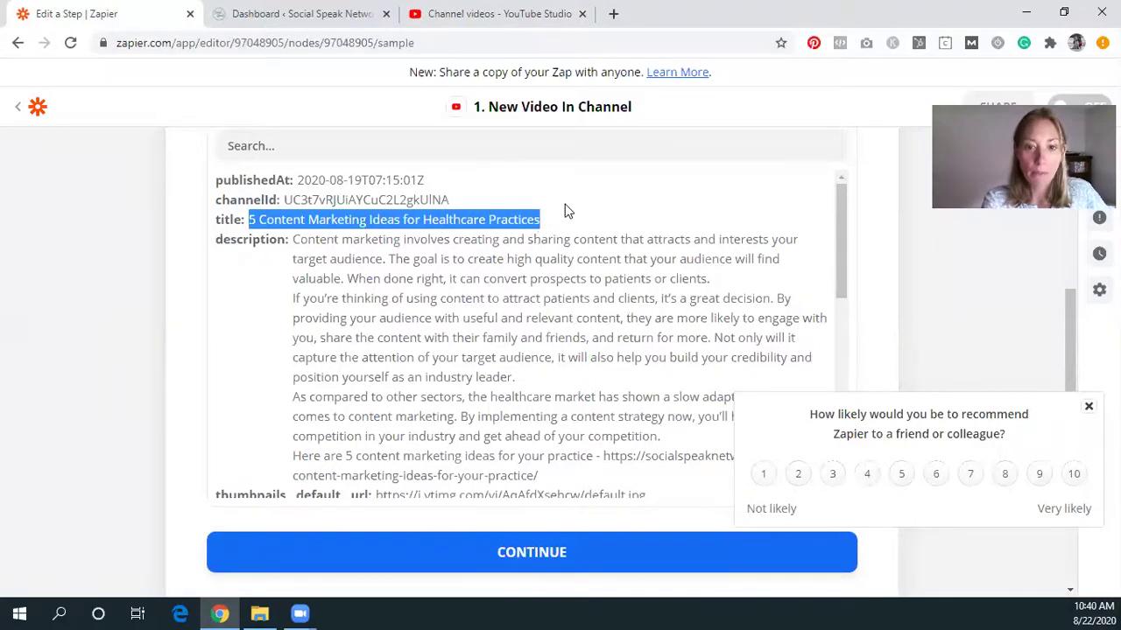
scroll(567, 237, down, 2)
scroll(490, 289, up, 2)
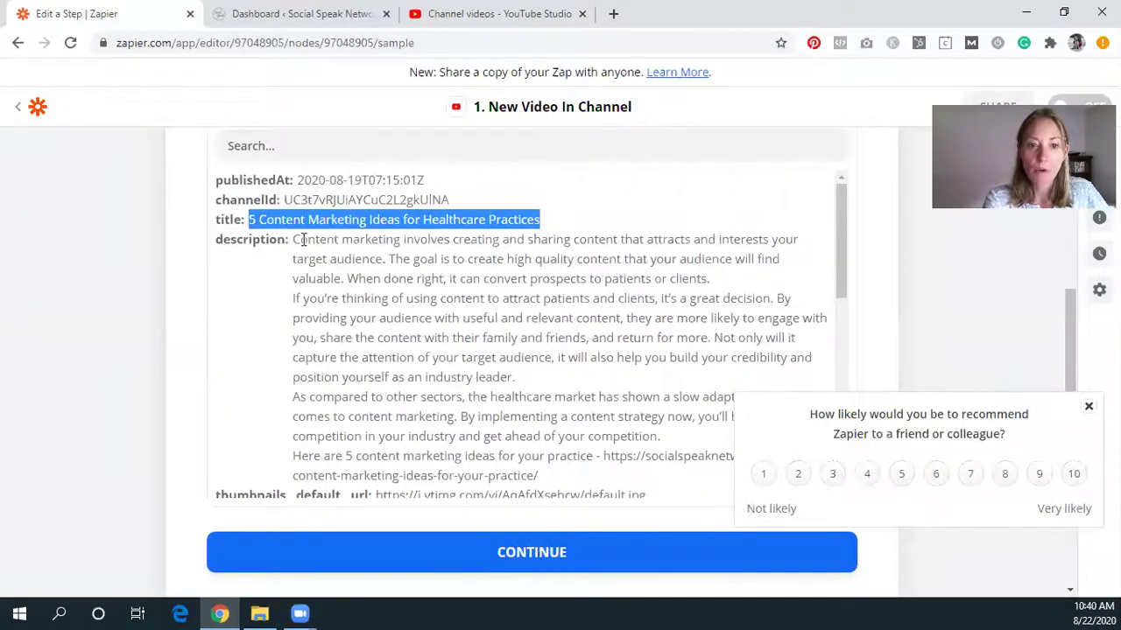
drag(298, 239, 411, 320)
click(400, 190)
scroll(405, 201, down, 2)
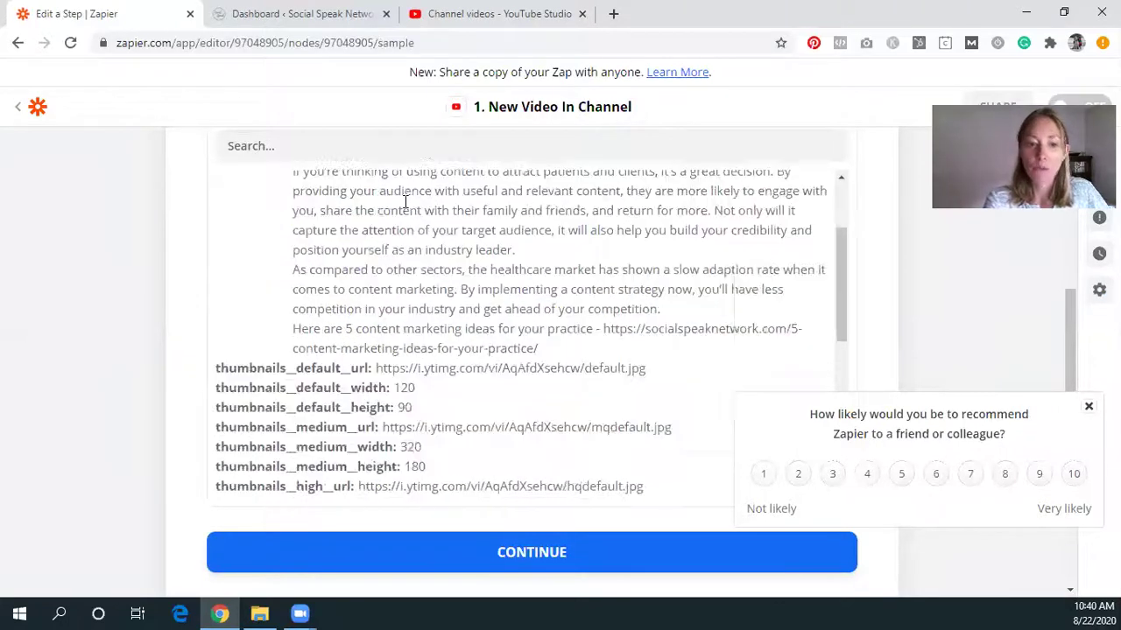
scroll(405, 201, down, 2)
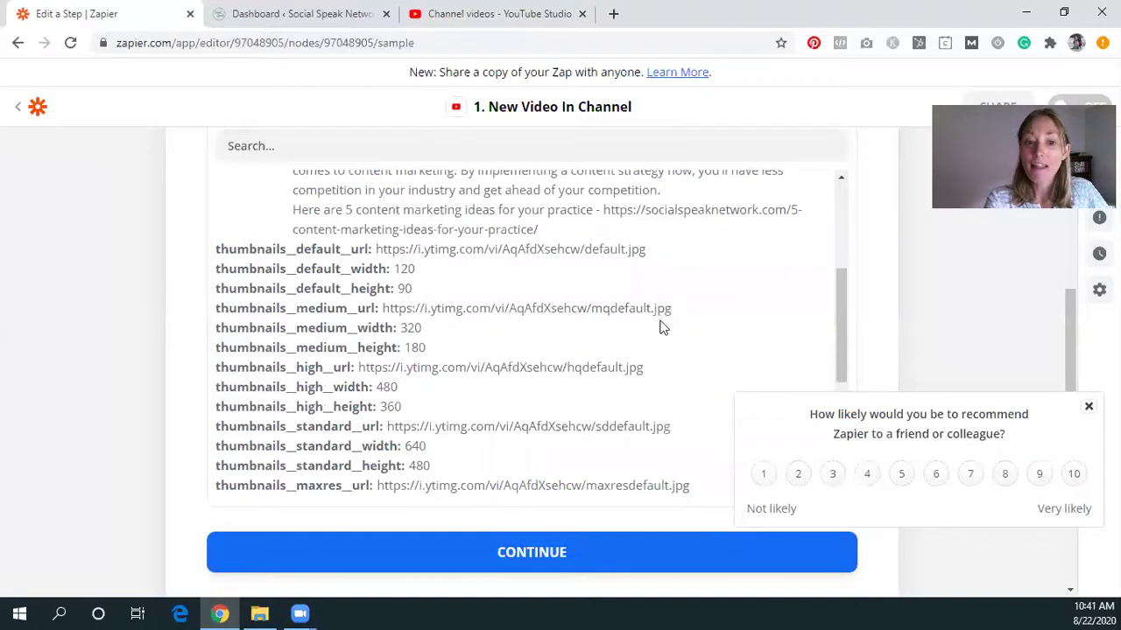
scroll(661, 328, down, 3)
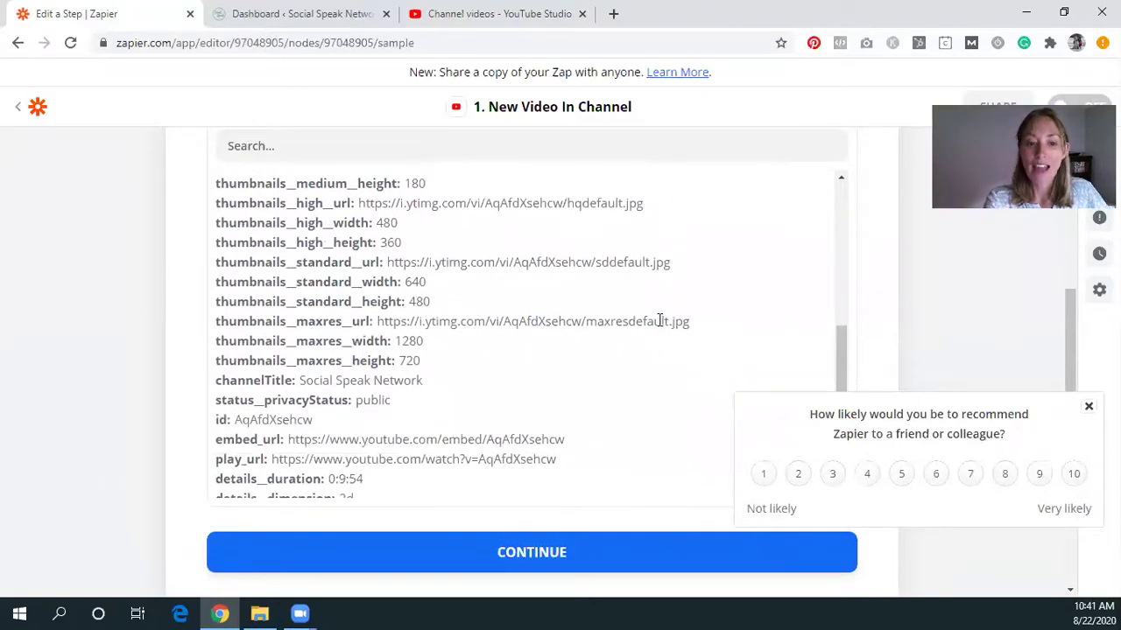
scroll(608, 365, down, 8)
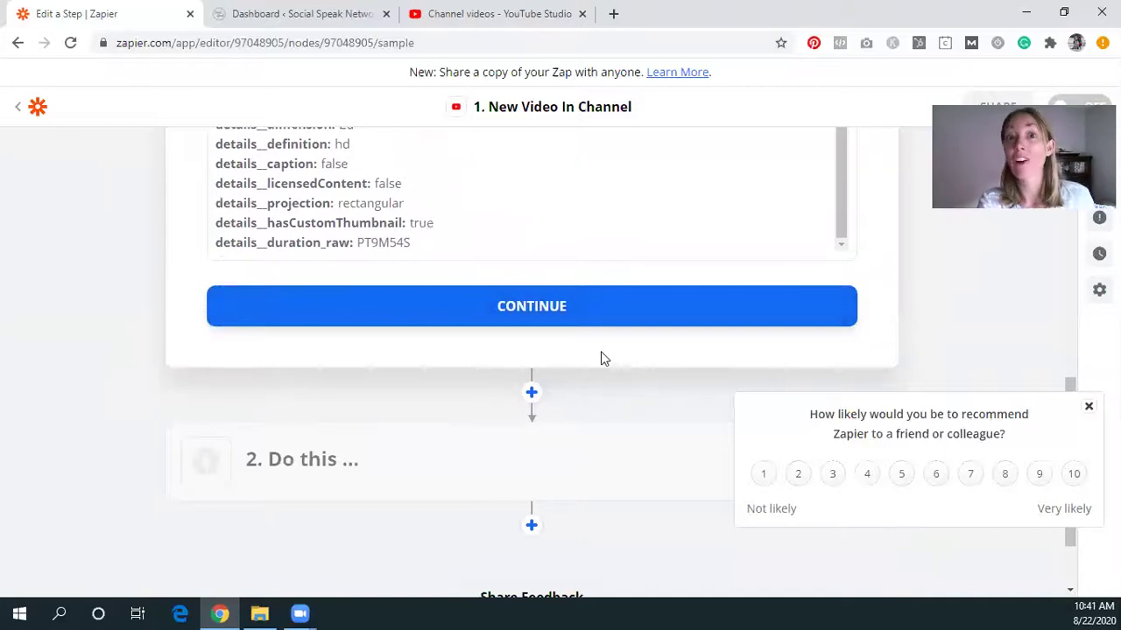
click(585, 312)
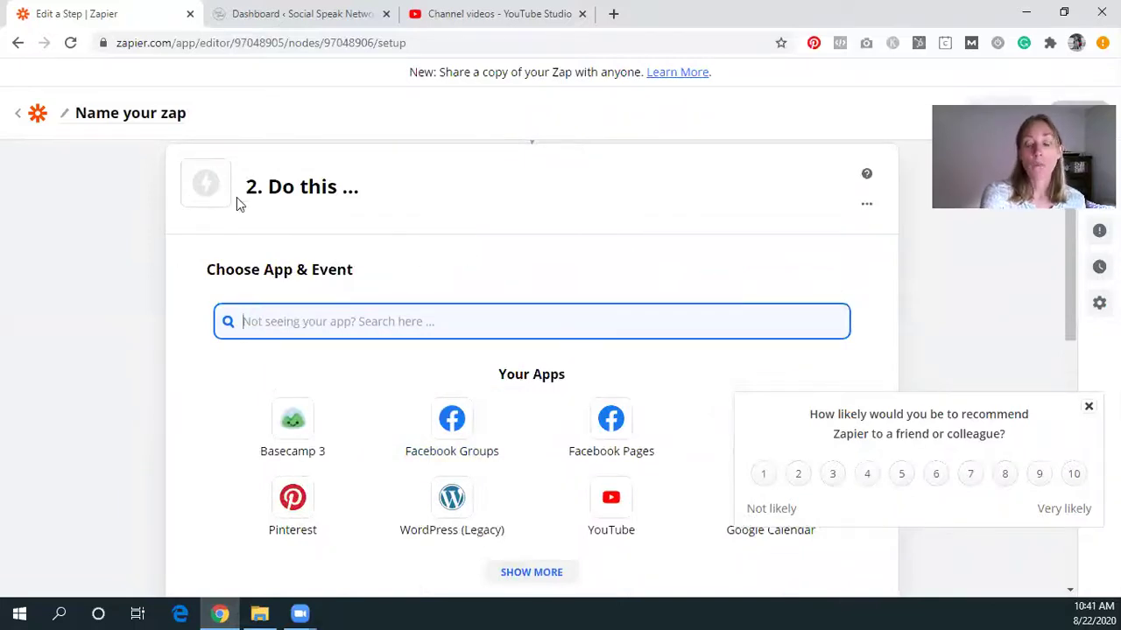
Step: Set the action to WordPress (Legacy) with the Create Post event
scroll(385, 217, up, 1)
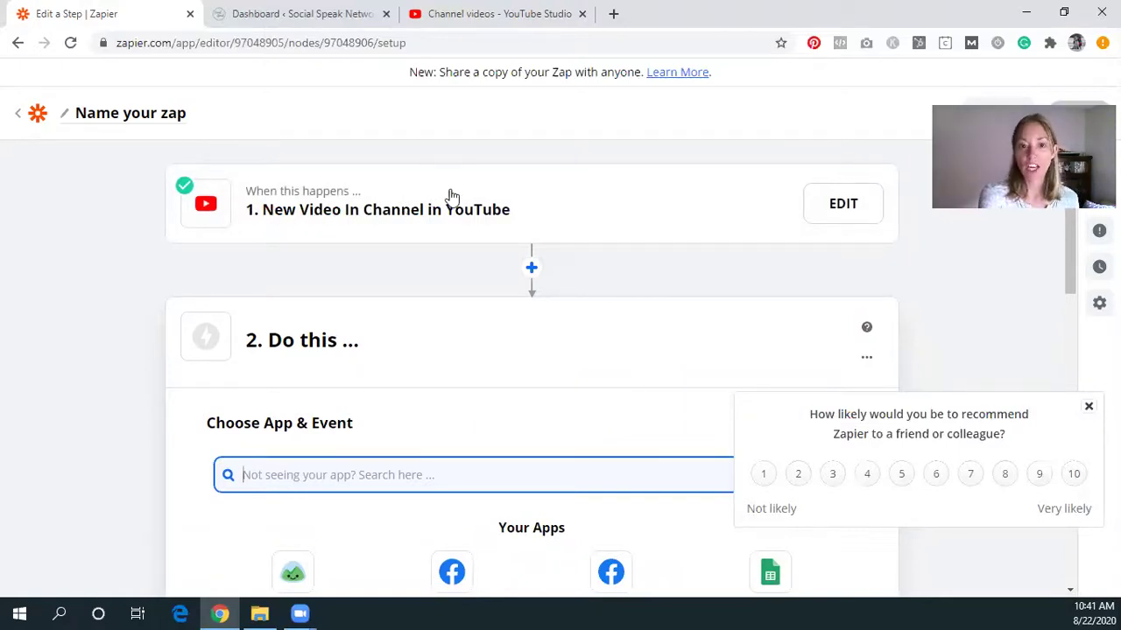
scroll(367, 328, down, 2)
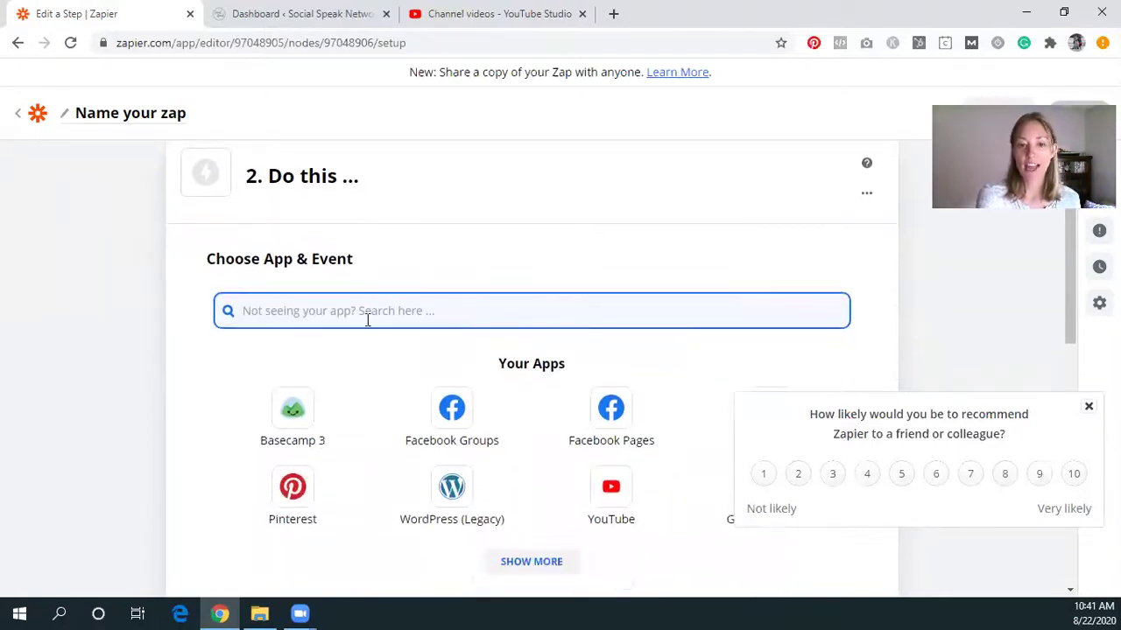
click(449, 411)
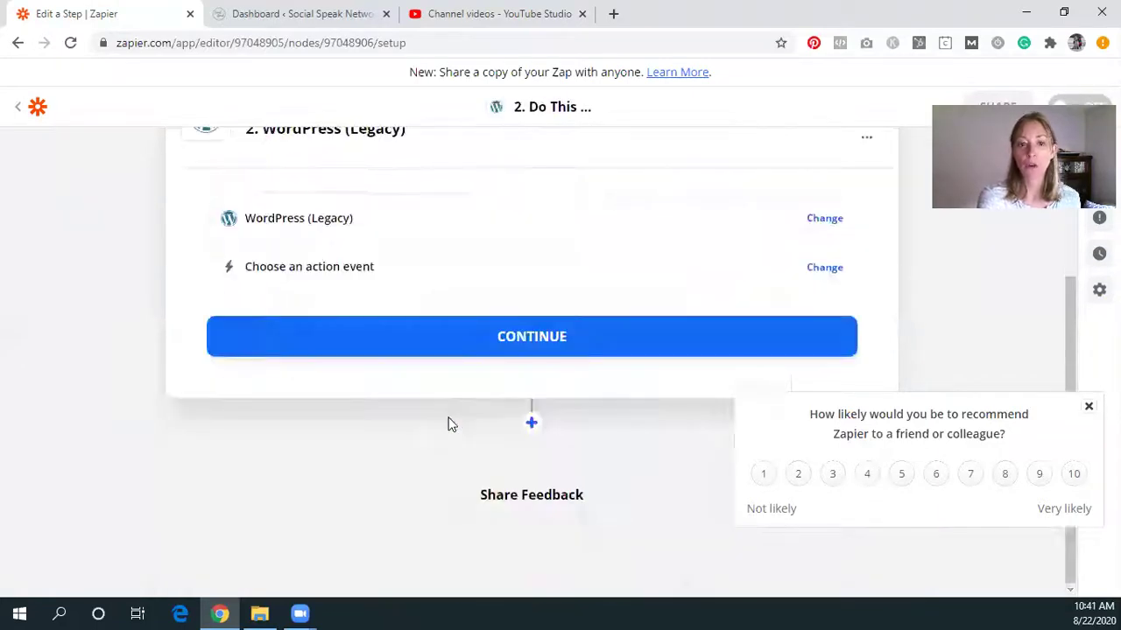
click(329, 288)
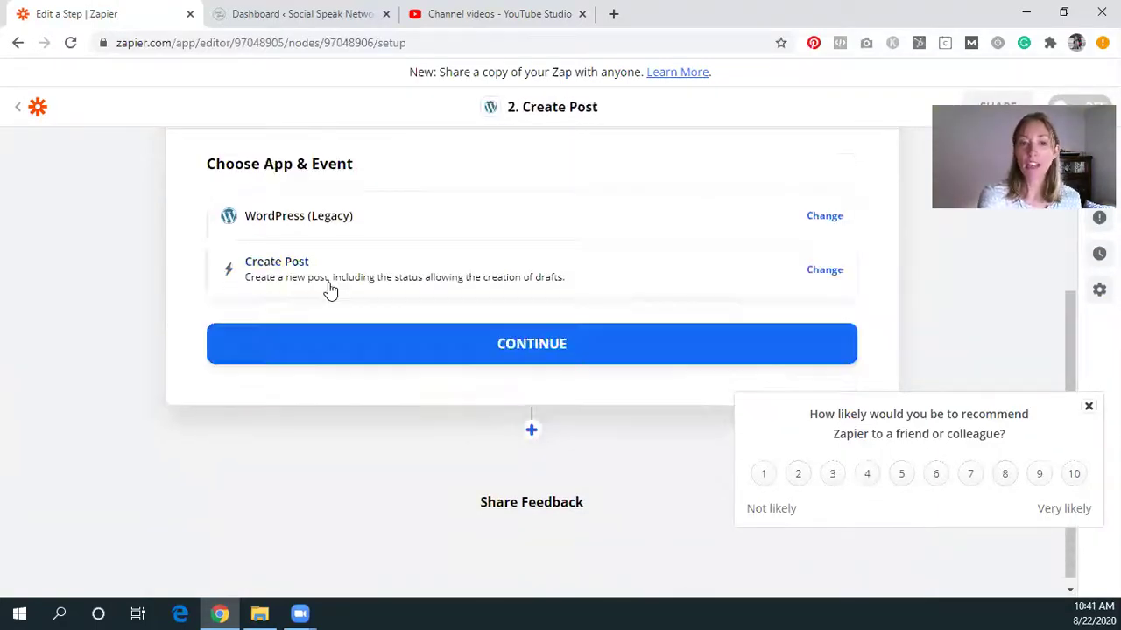
click(505, 346)
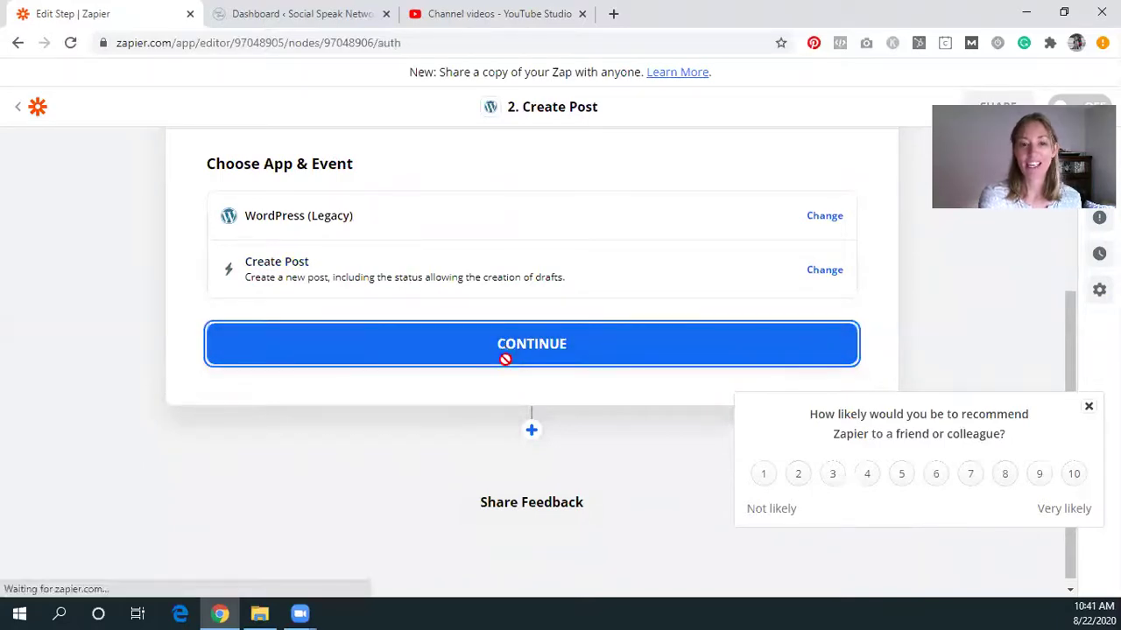
Step: Connect the existing WordPress account to the Create Post action
click(359, 278)
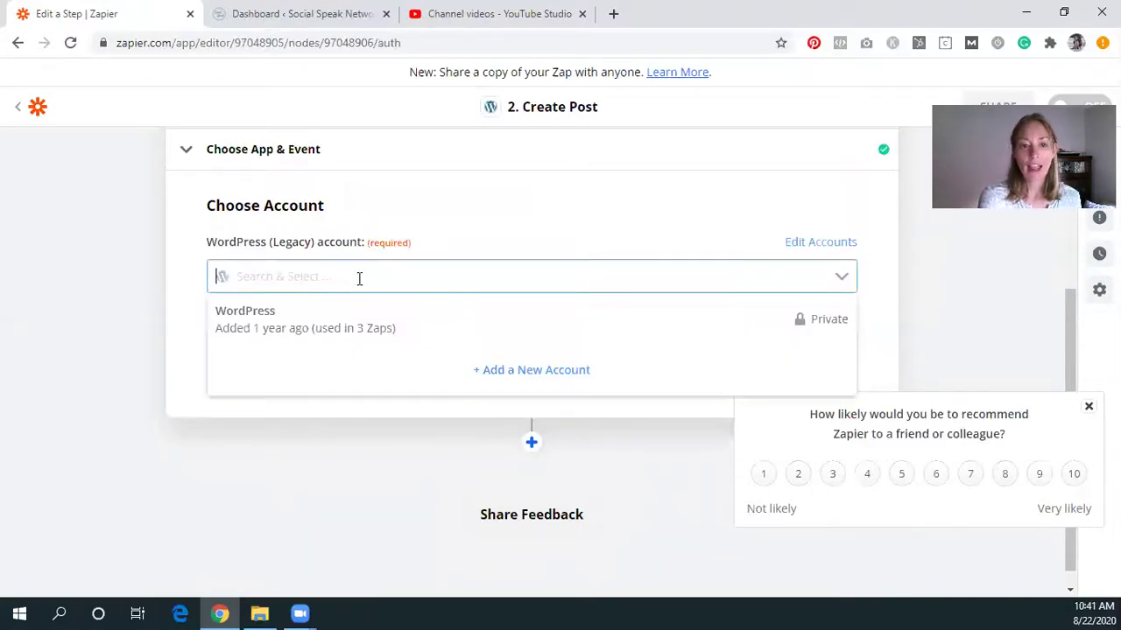
click(329, 327)
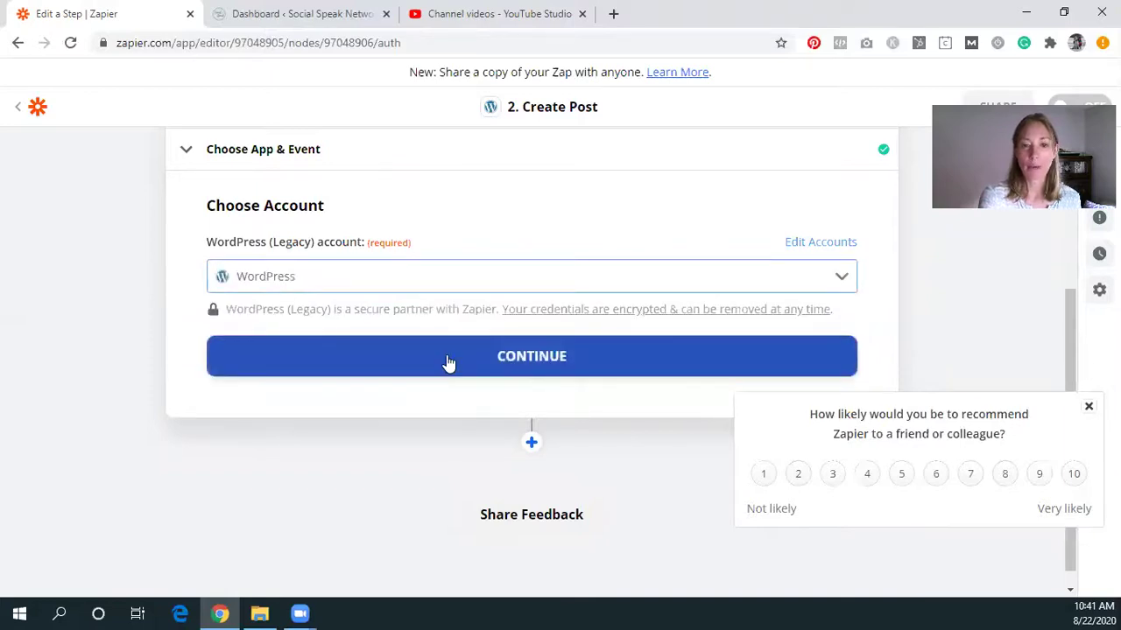
click(448, 363)
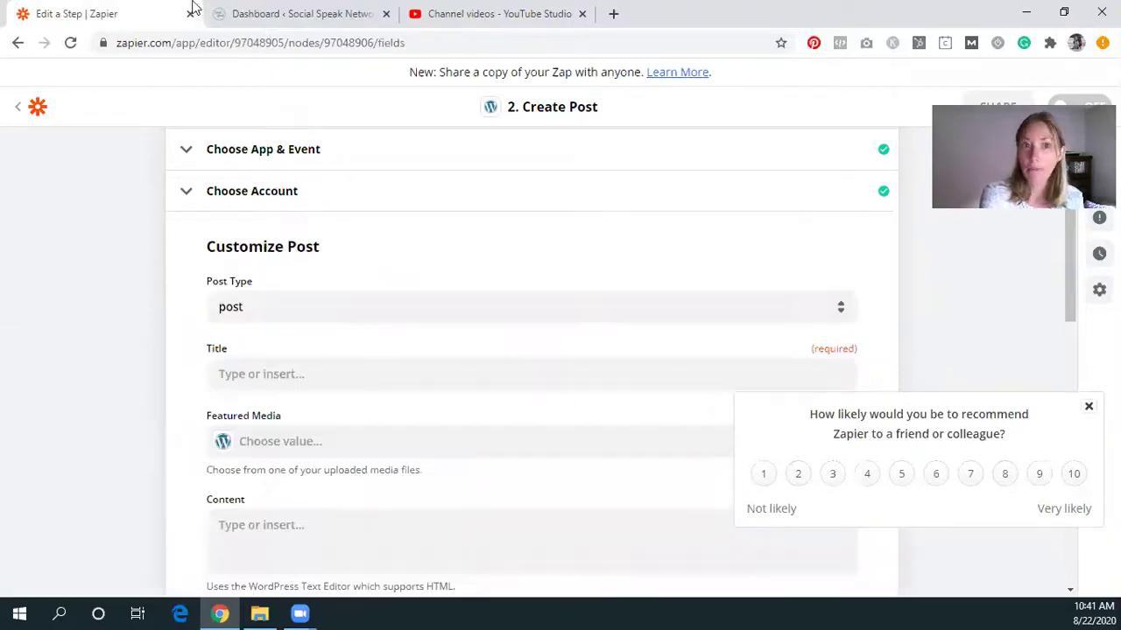
click(272, 12)
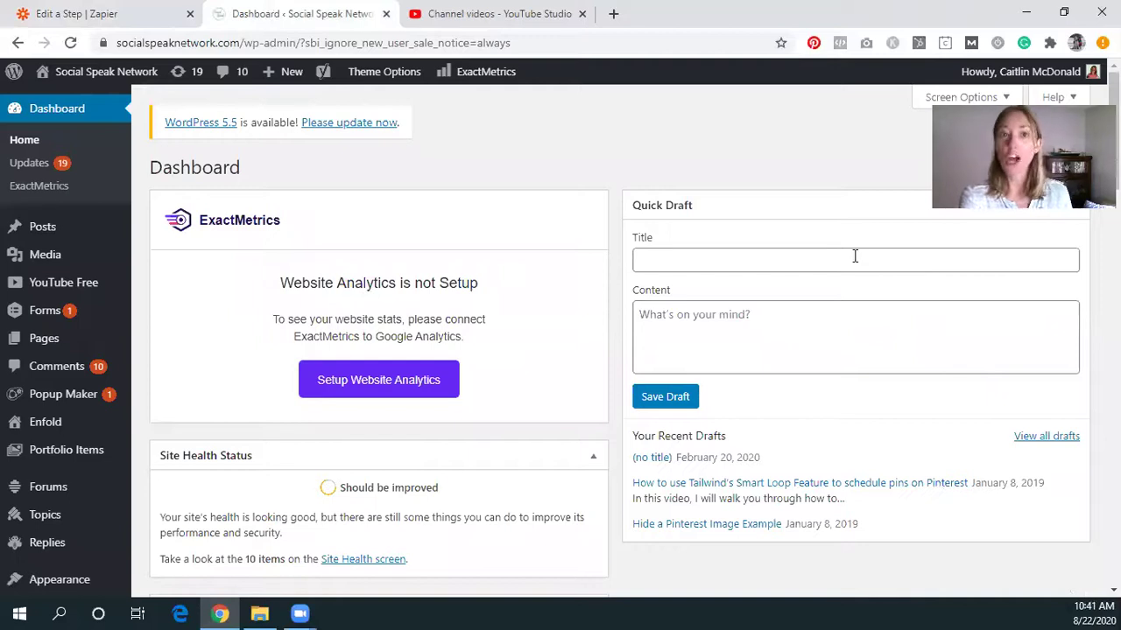
click(77, 13)
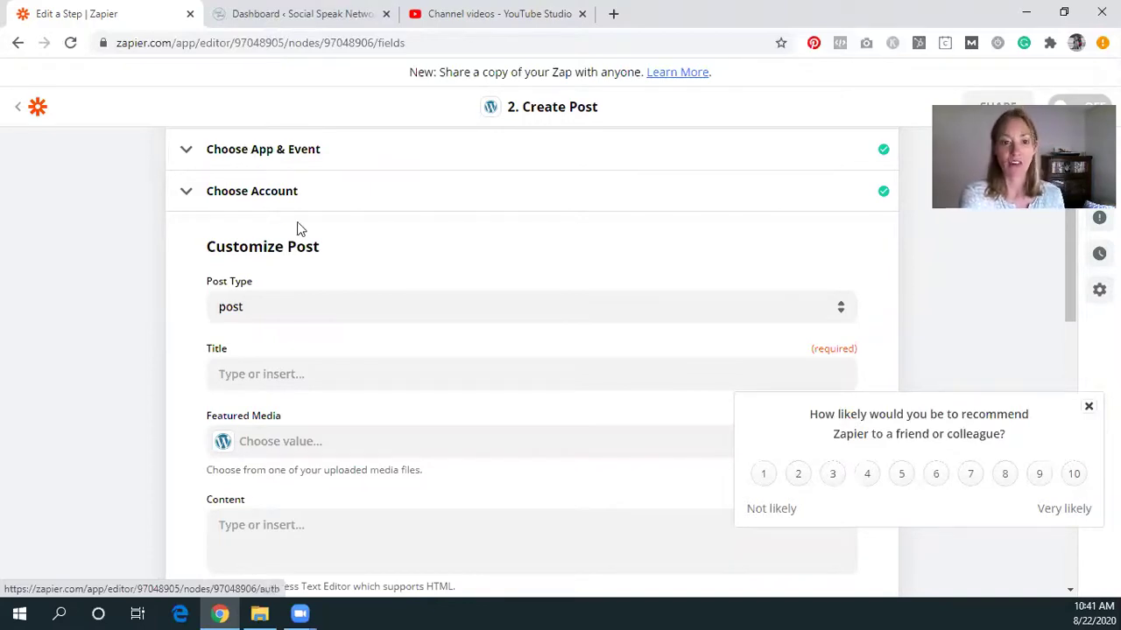
Step: Keep the Create Post action's Post Type set to Posts
scroll(360, 285, down, 1)
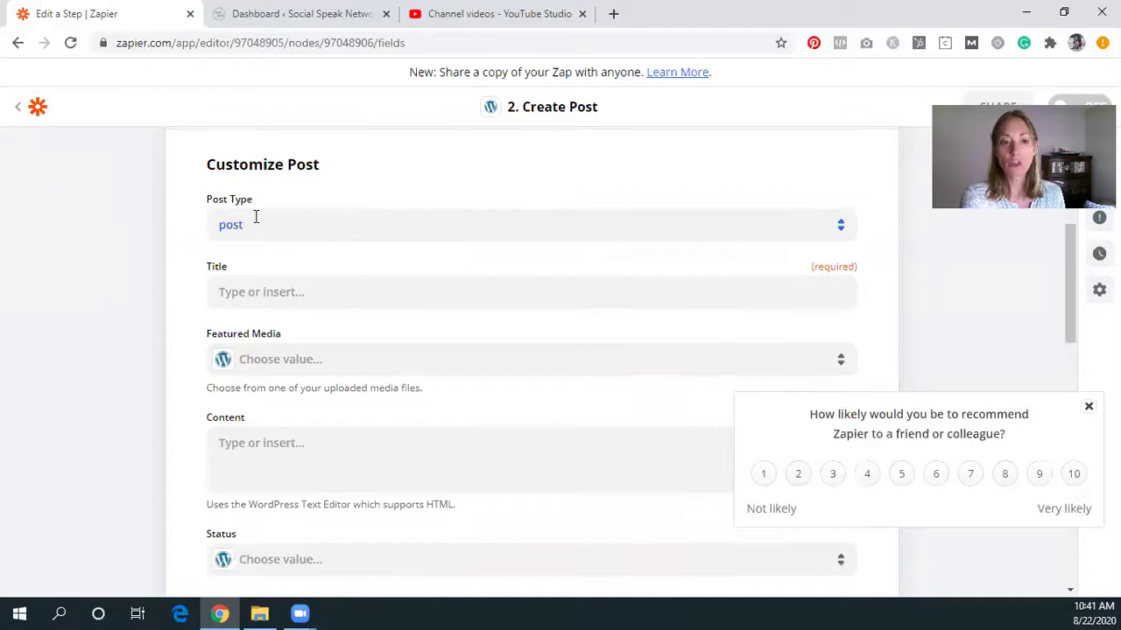
click(259, 219)
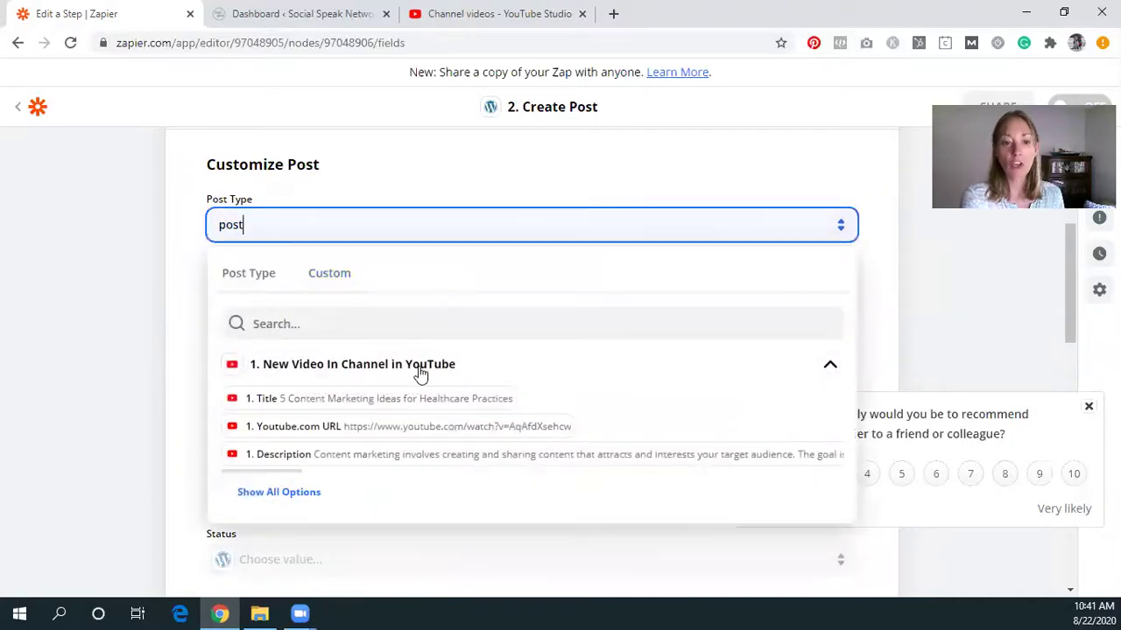
click(250, 271)
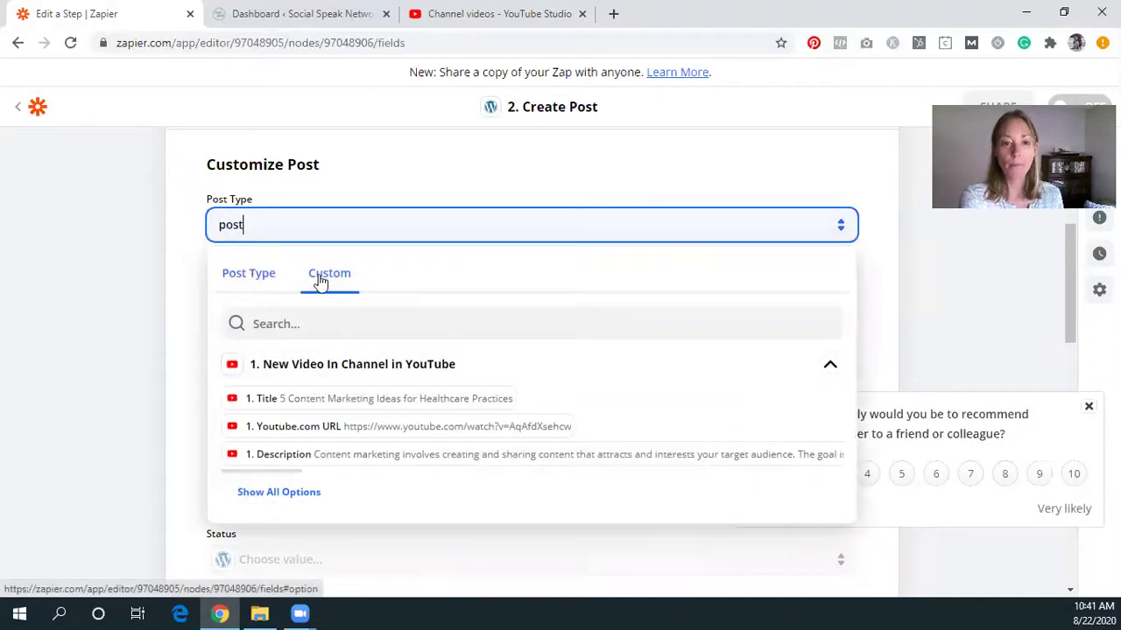
scroll(320, 399, down, 4)
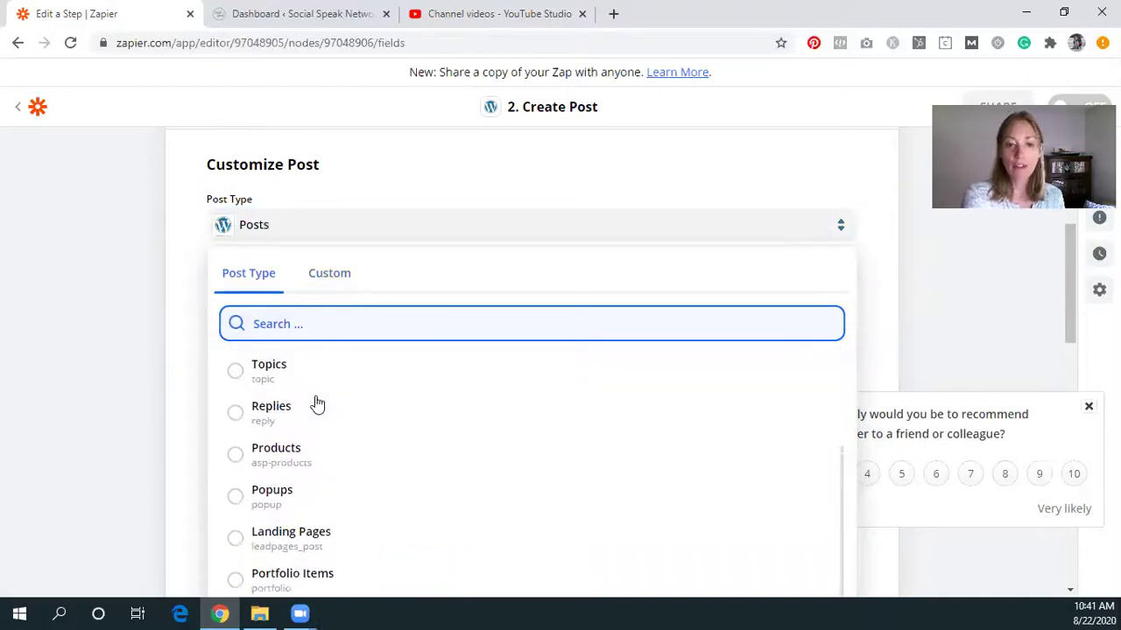
scroll(307, 387, up, 5)
click(311, 361)
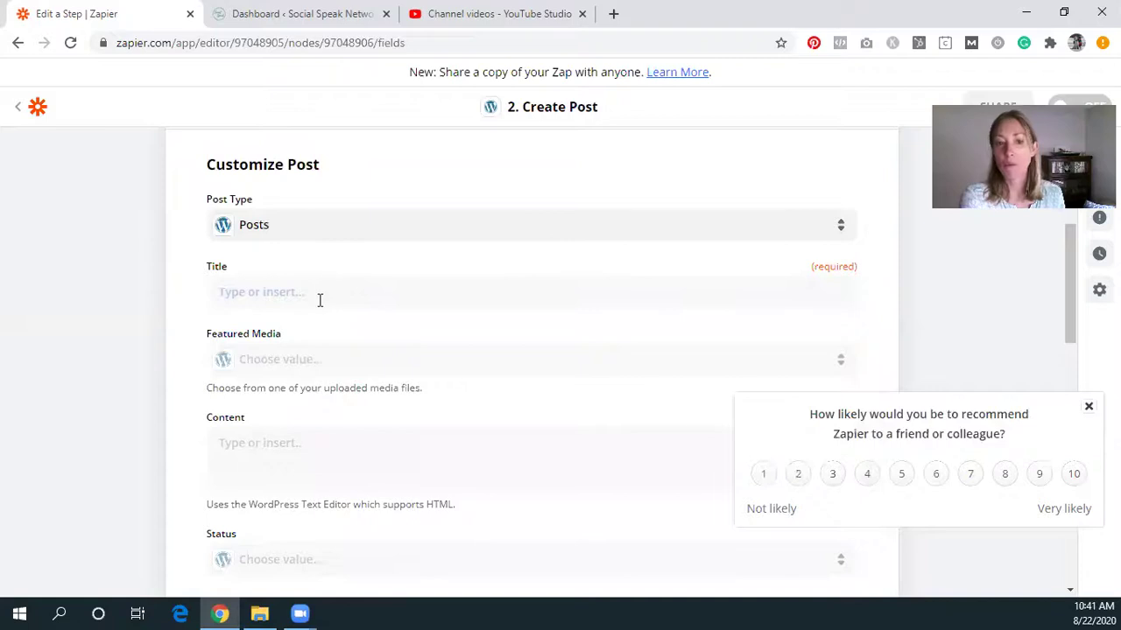
Step: Map the post Title to the YouTube video's Title and add the text '[Video'
click(320, 300)
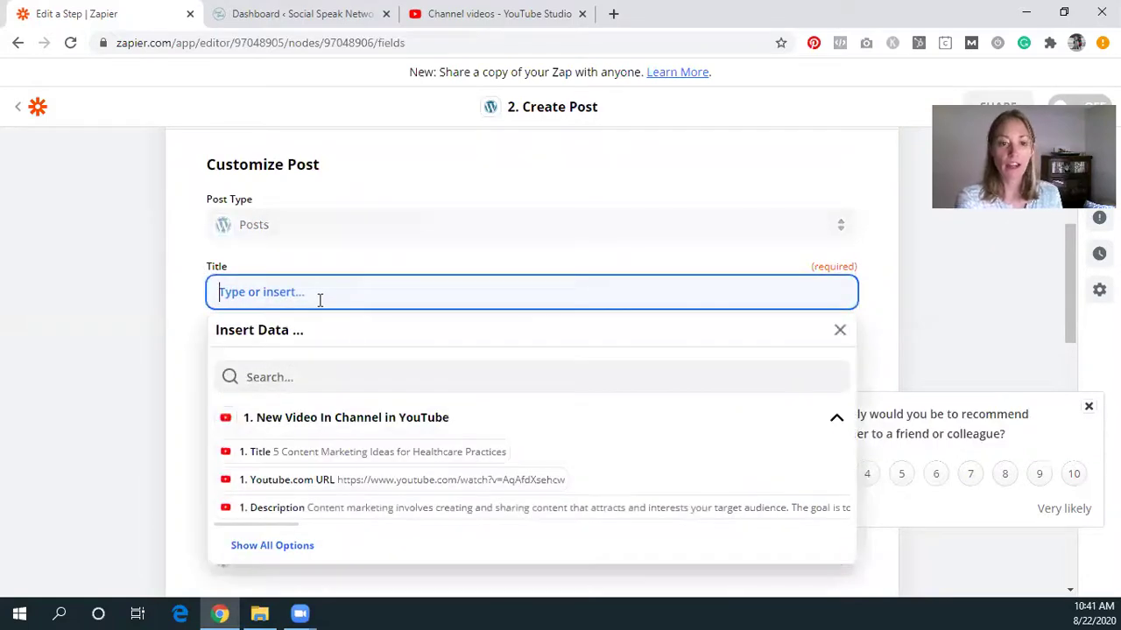
scroll(394, 394, down, 1)
click(450, 370)
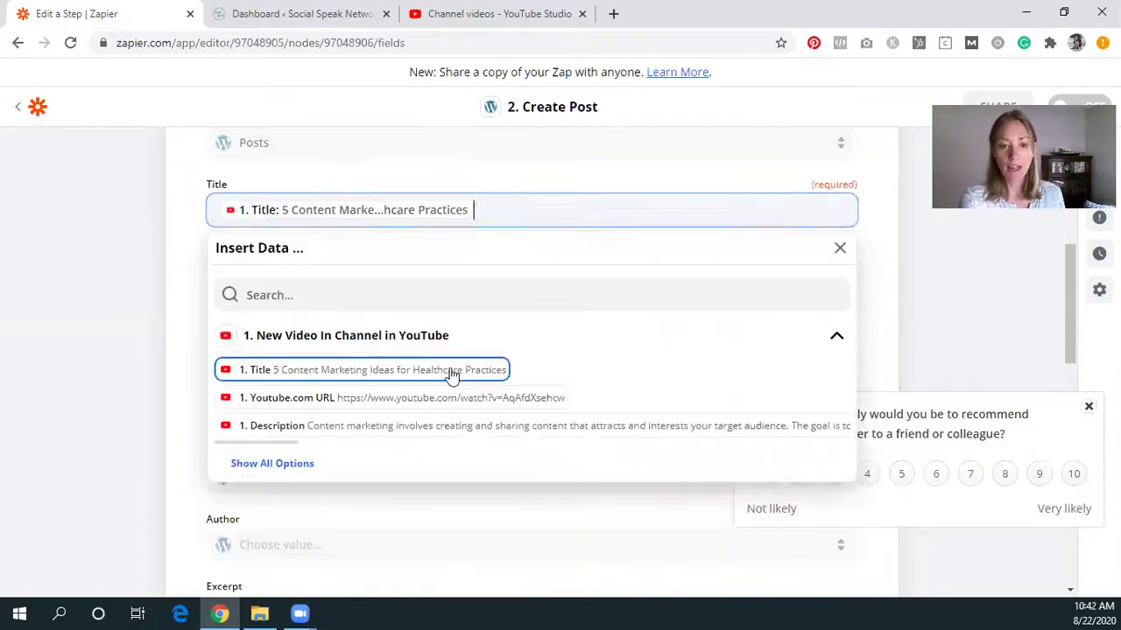
click(183, 219)
click(502, 208)
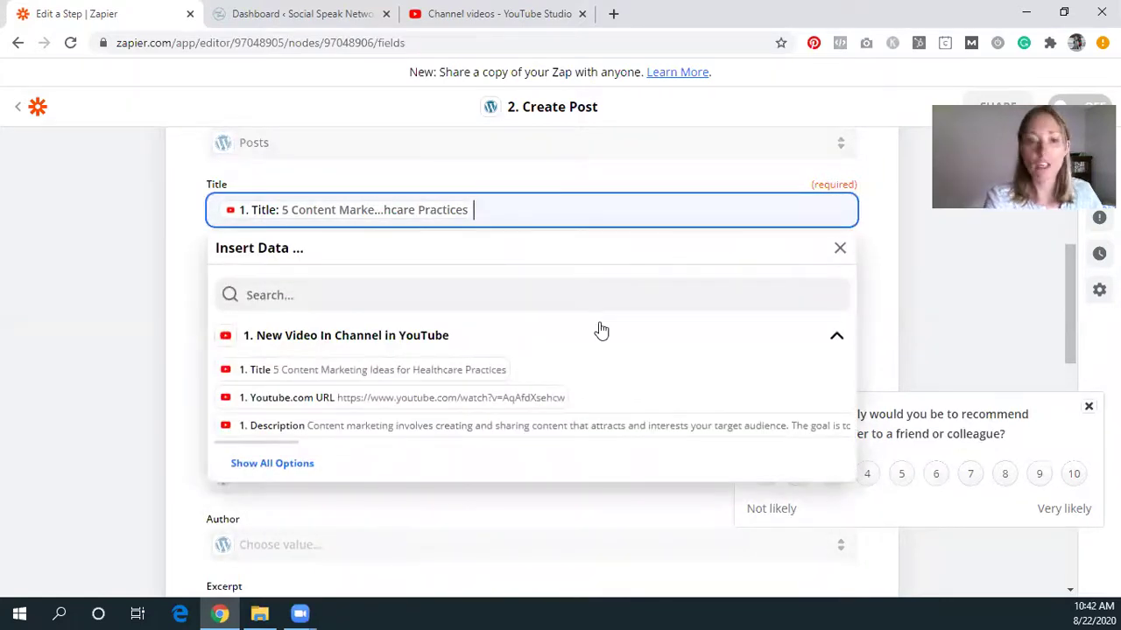
text([Video)
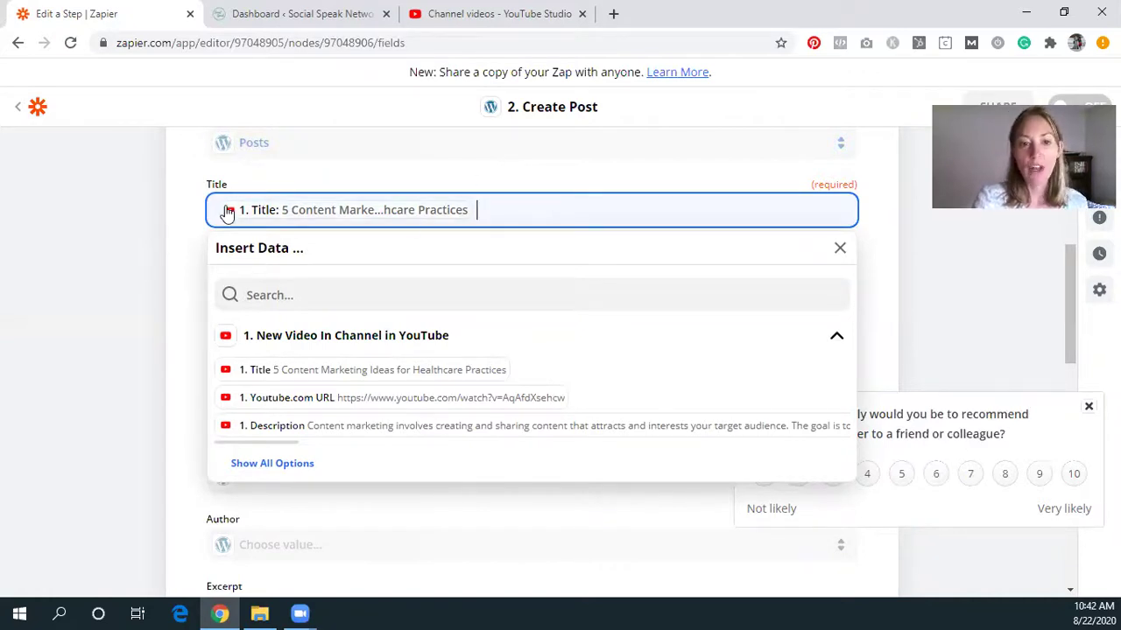
Step: Switch Featured Media from the uploaded-media list to custom YouTube trigger data
click(198, 241)
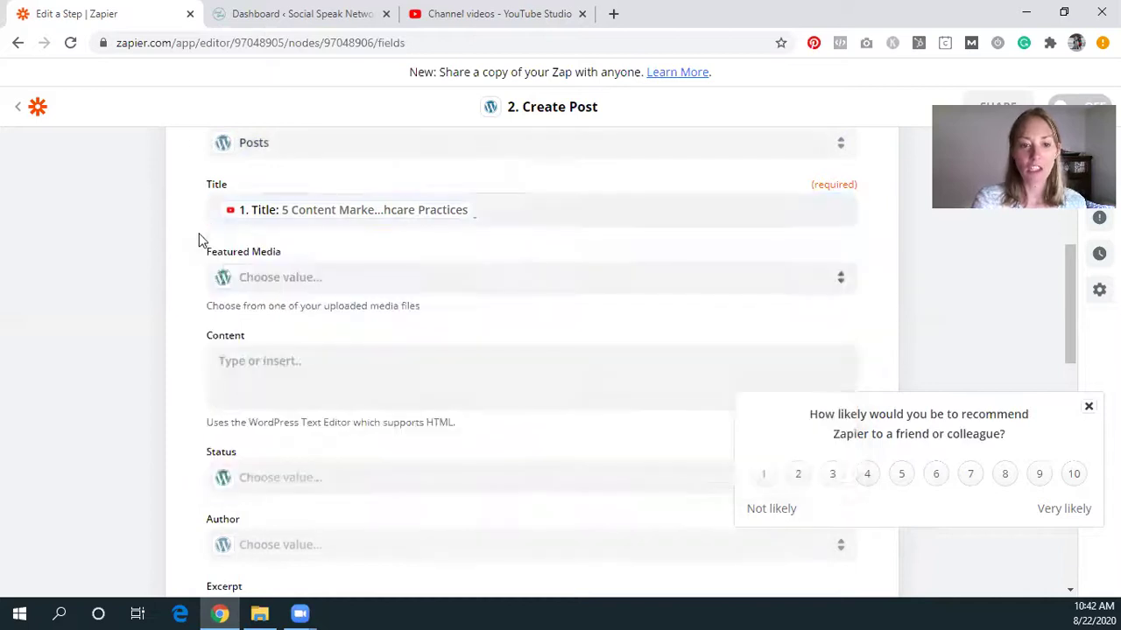
click(286, 287)
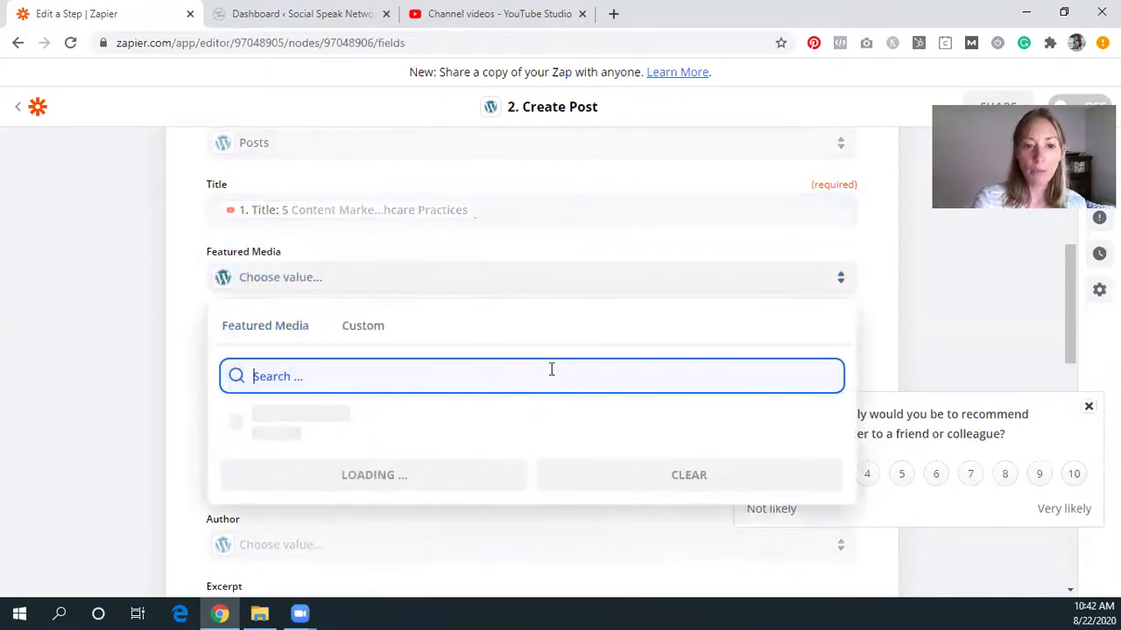
scroll(551, 370, down, 2)
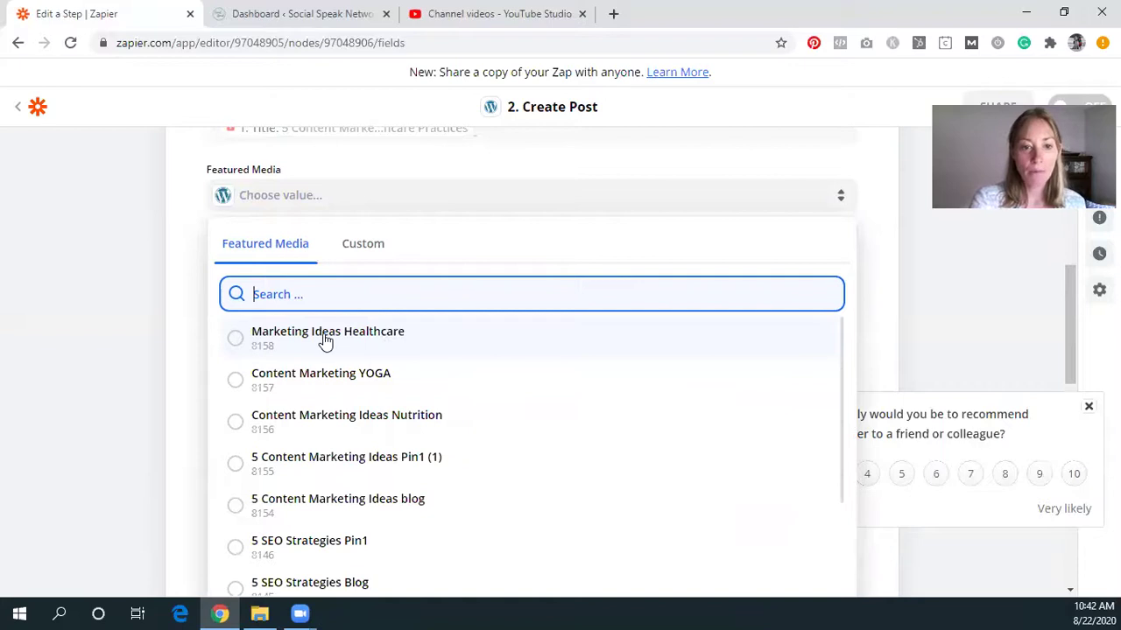
scroll(333, 342, down, 4)
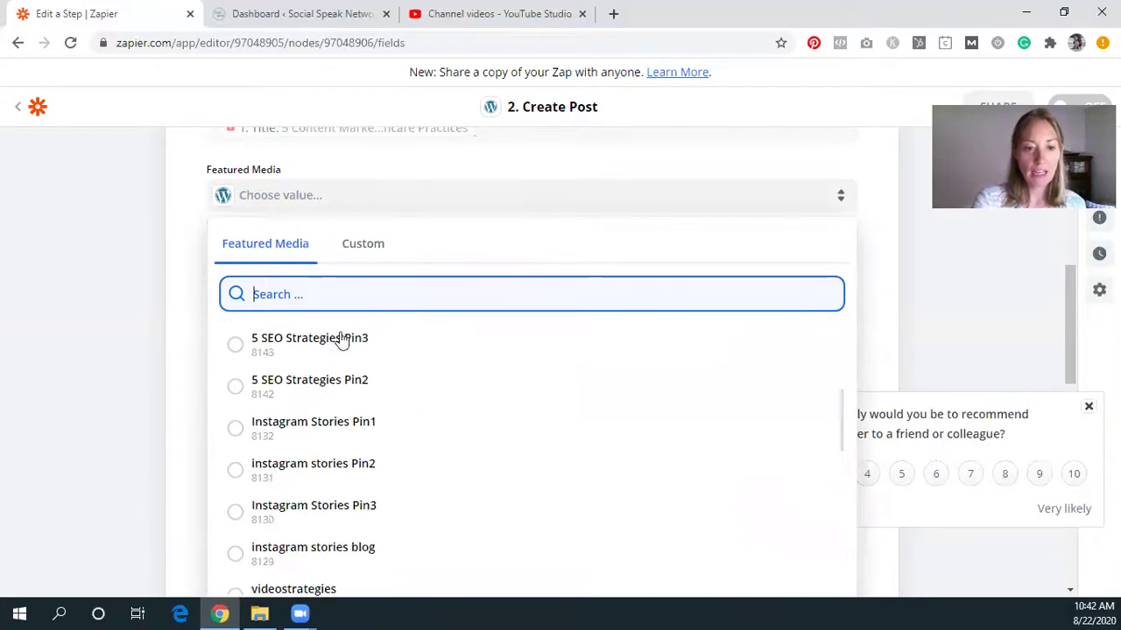
scroll(341, 342, down, 8)
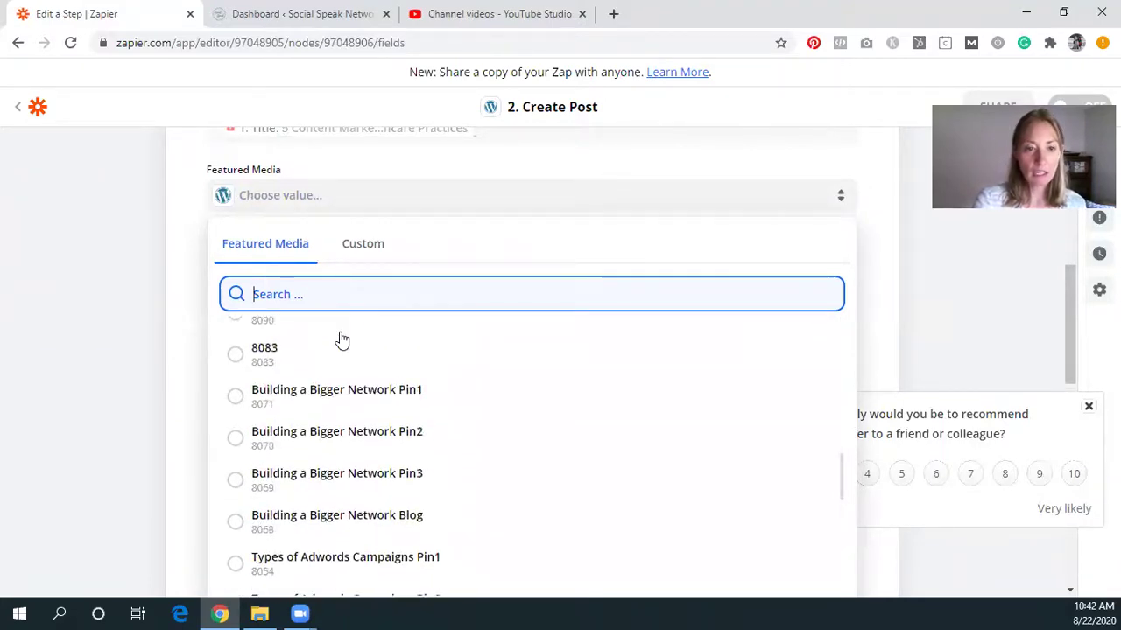
scroll(341, 341, down, 3)
scroll(342, 337, up, 5)
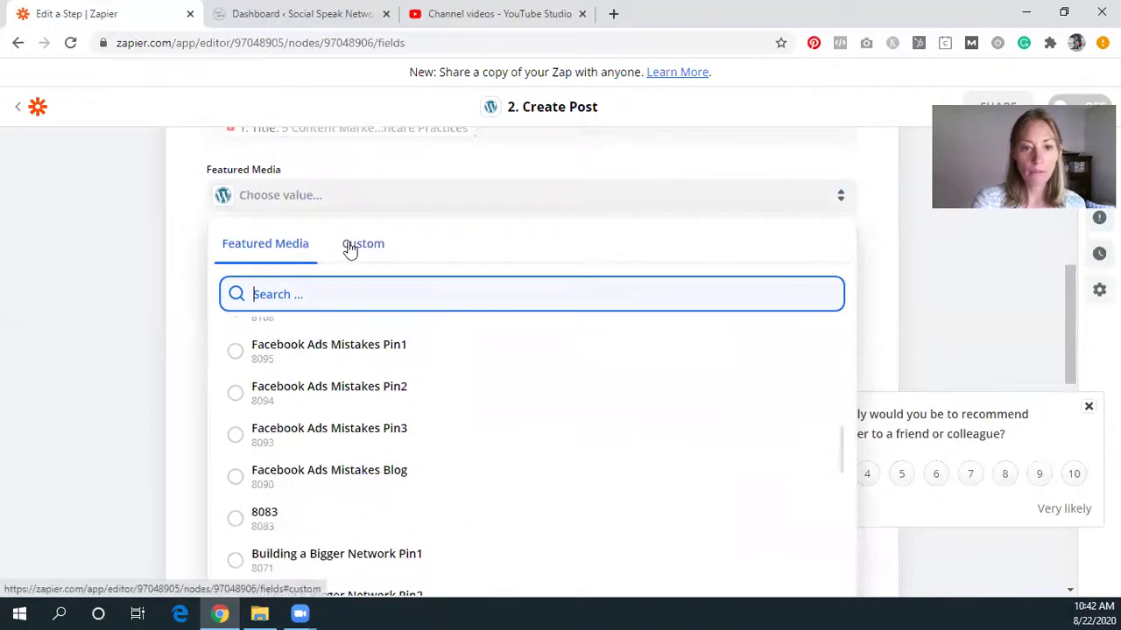
click(351, 248)
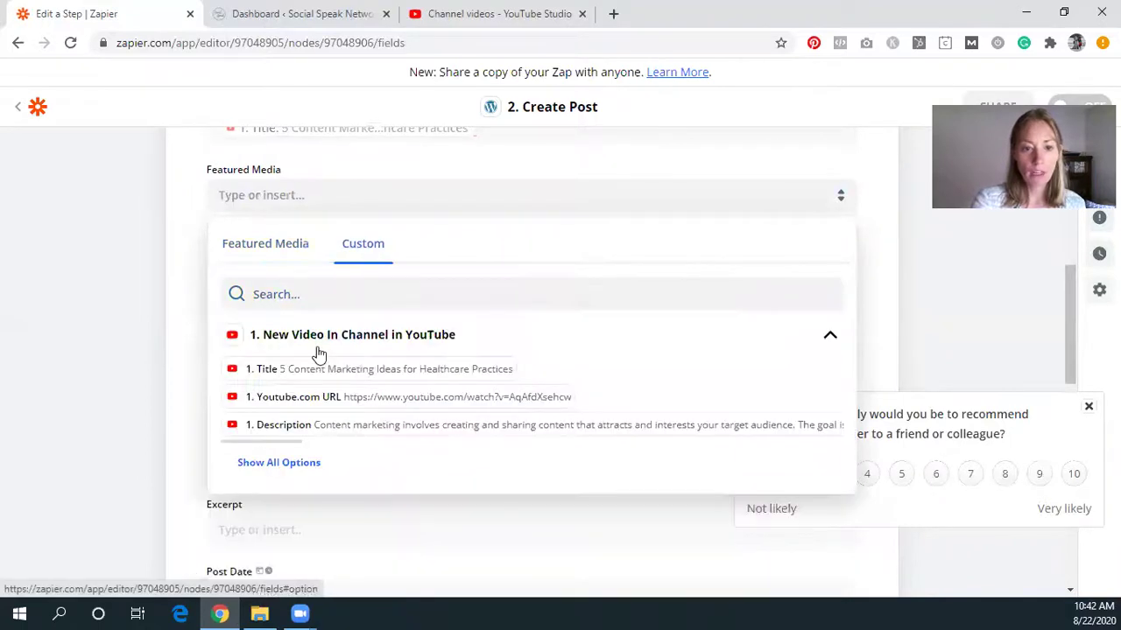
click(248, 253)
click(372, 255)
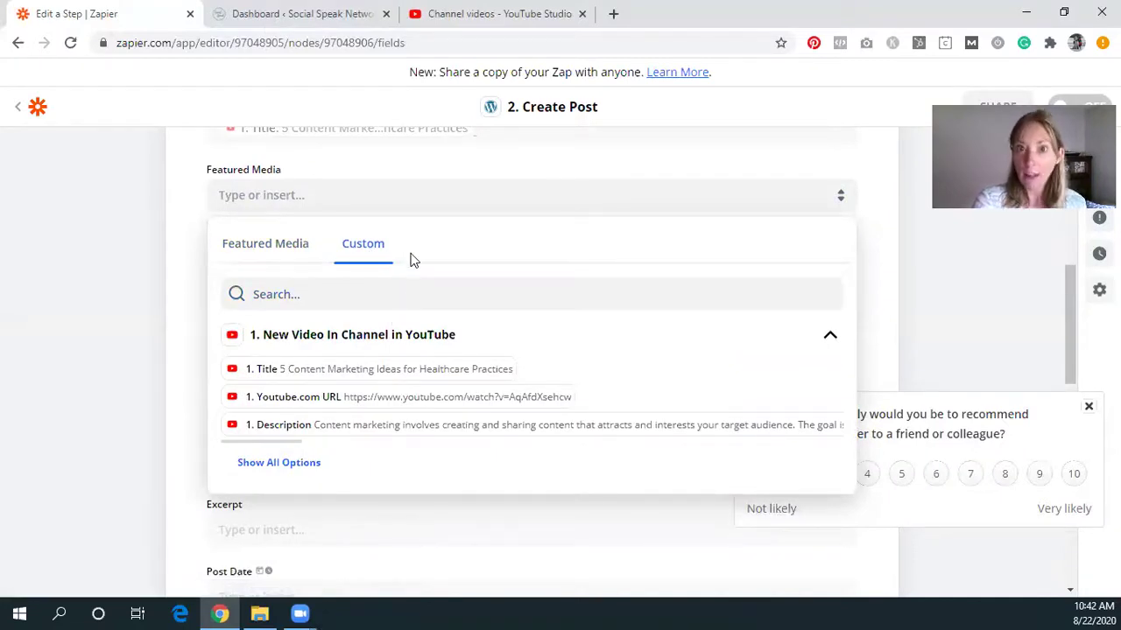
scroll(408, 298, down, 2)
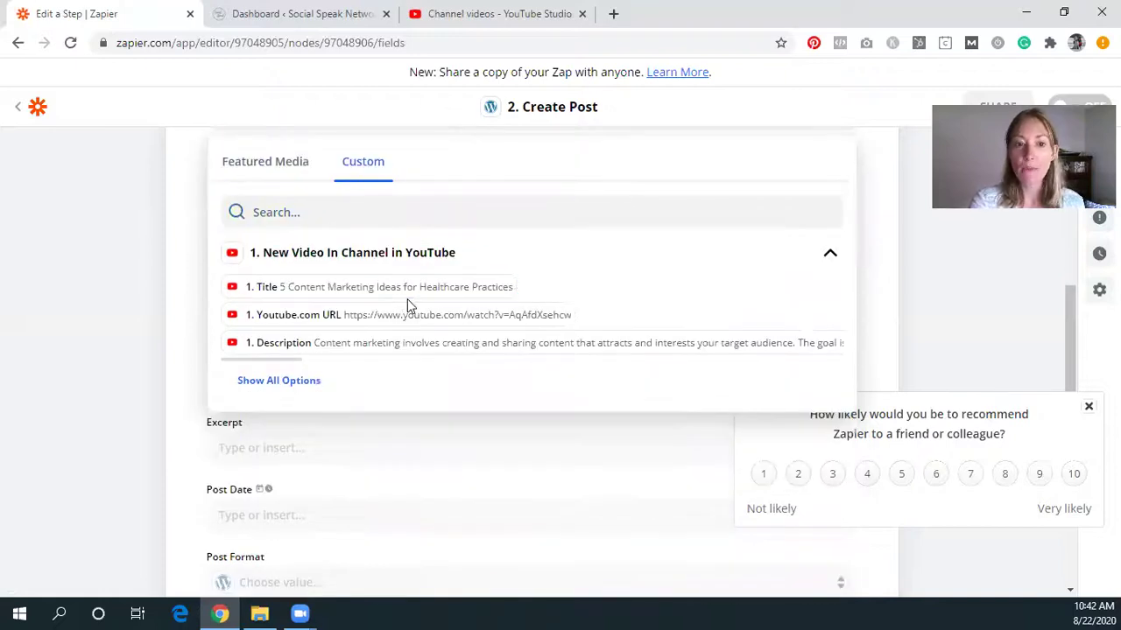
scroll(237, 345, up, 1)
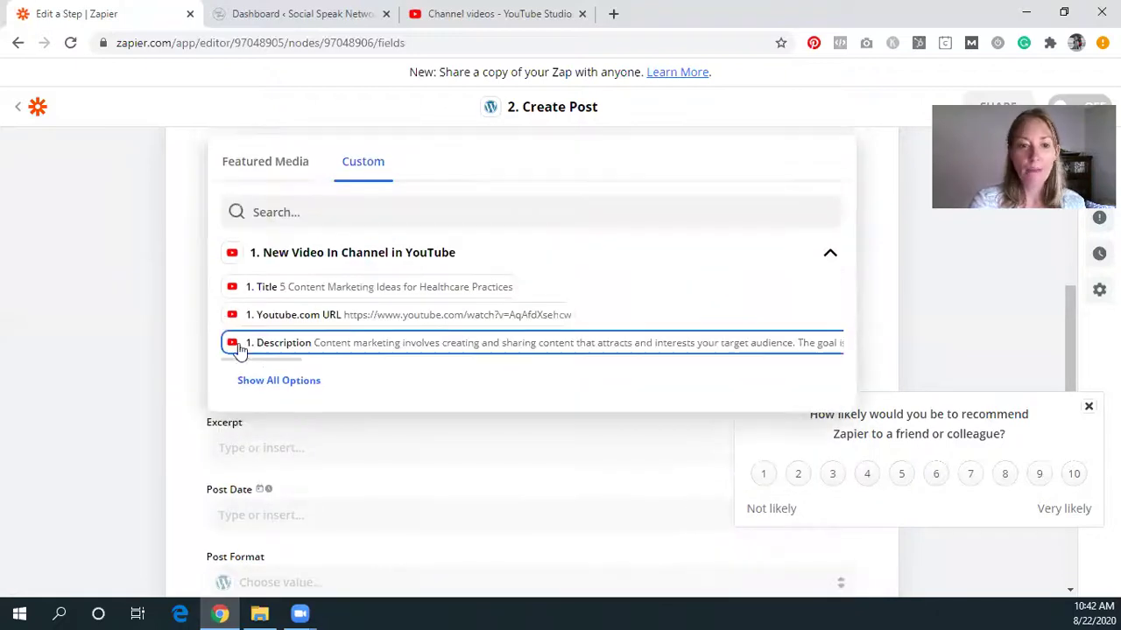
Step: Insert the YouTube Thumbnails Maxres URL into the Featured Media field
click(275, 380)
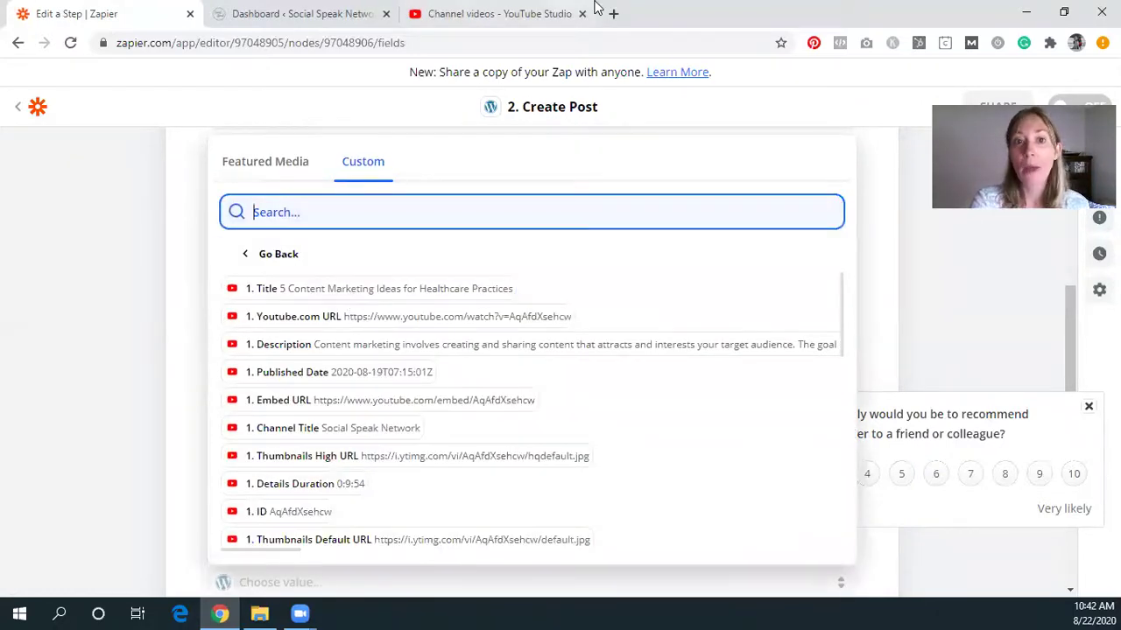
scroll(531, 429, down, 1)
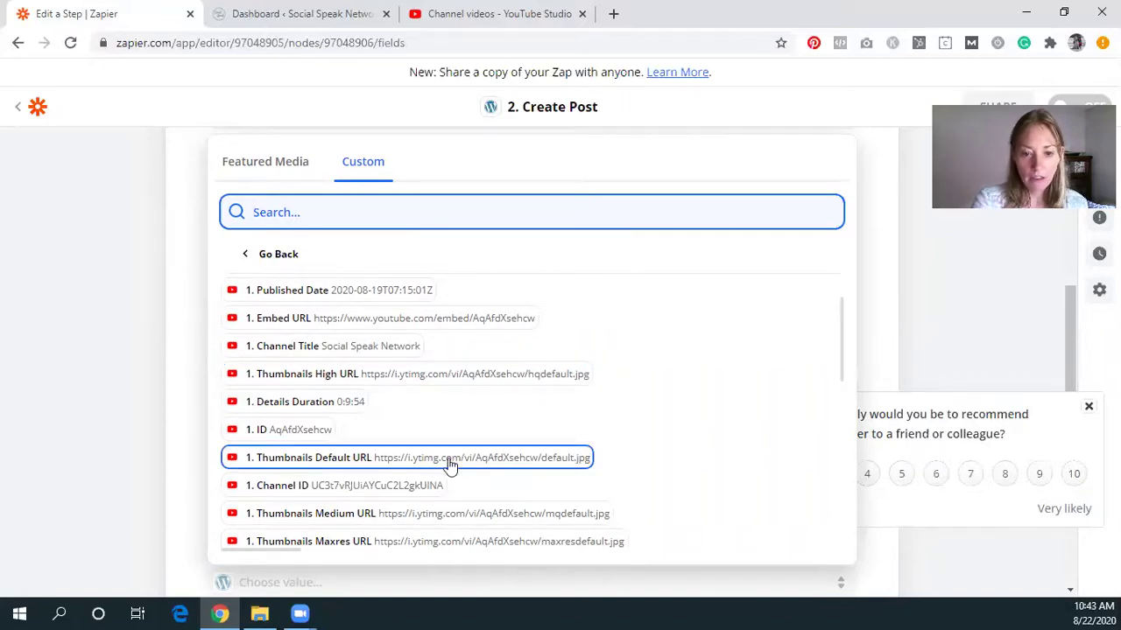
scroll(449, 464, down, 1)
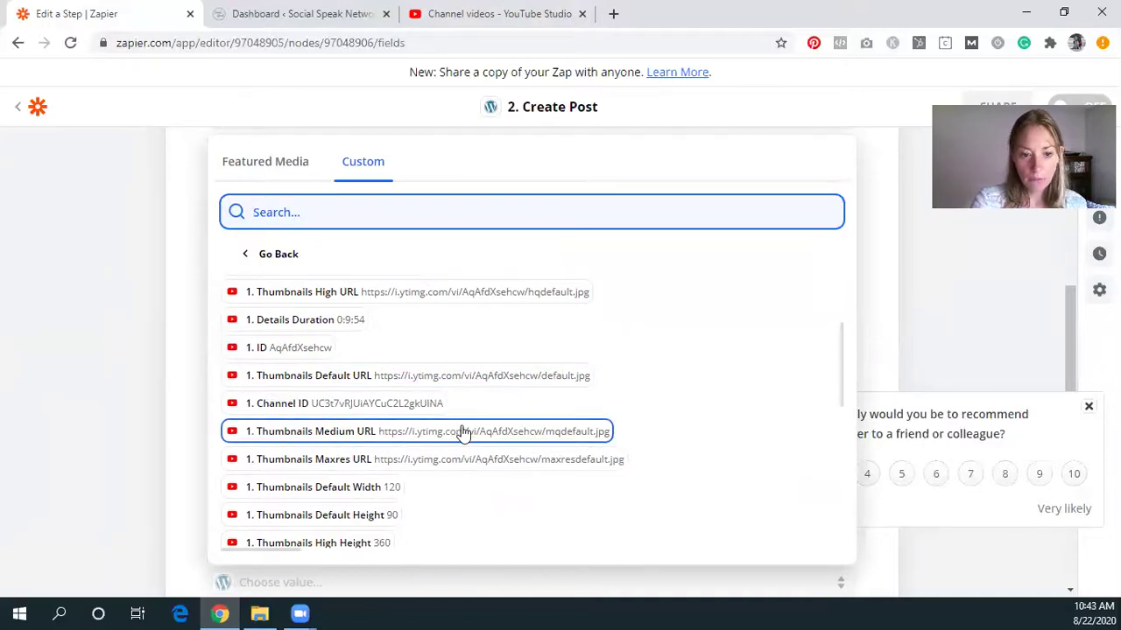
scroll(461, 431, down, 1)
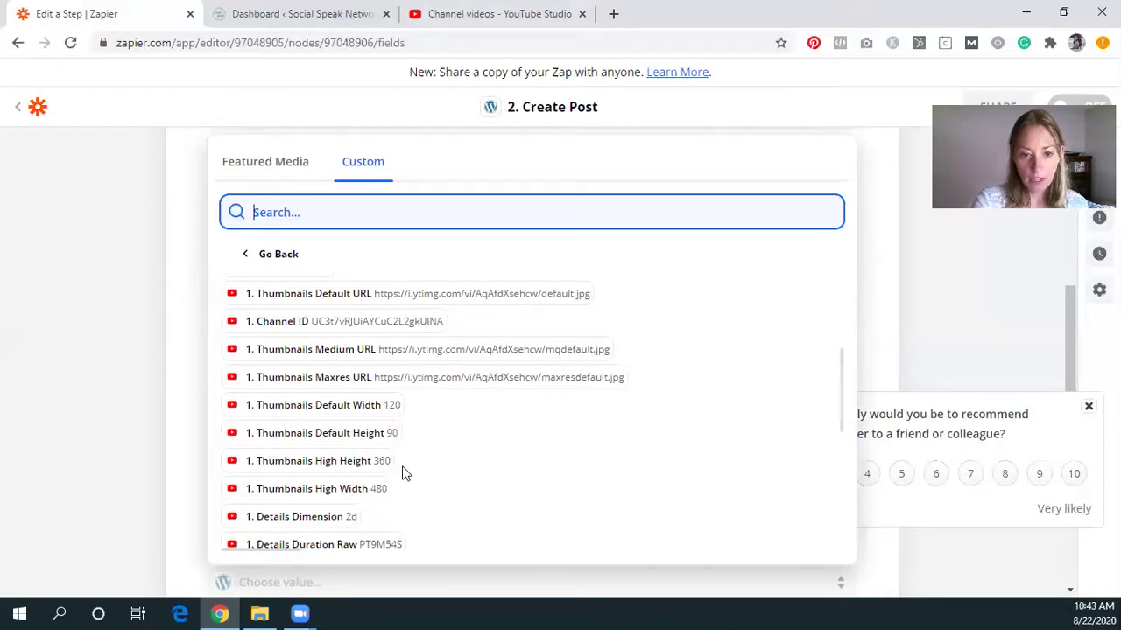
scroll(399, 451, up, 1)
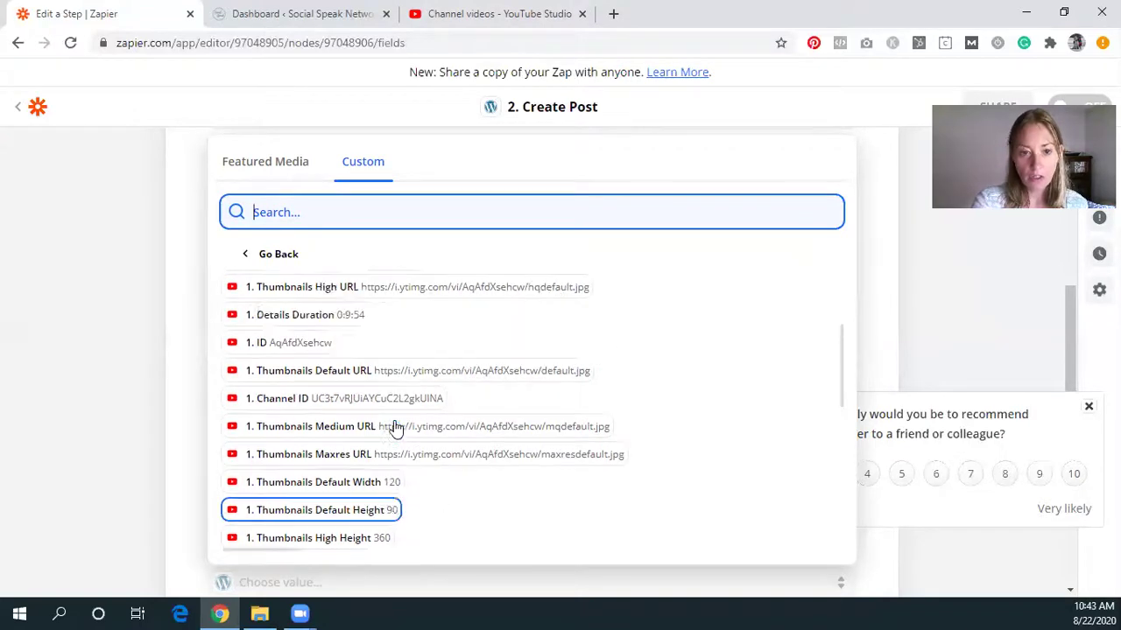
click(381, 464)
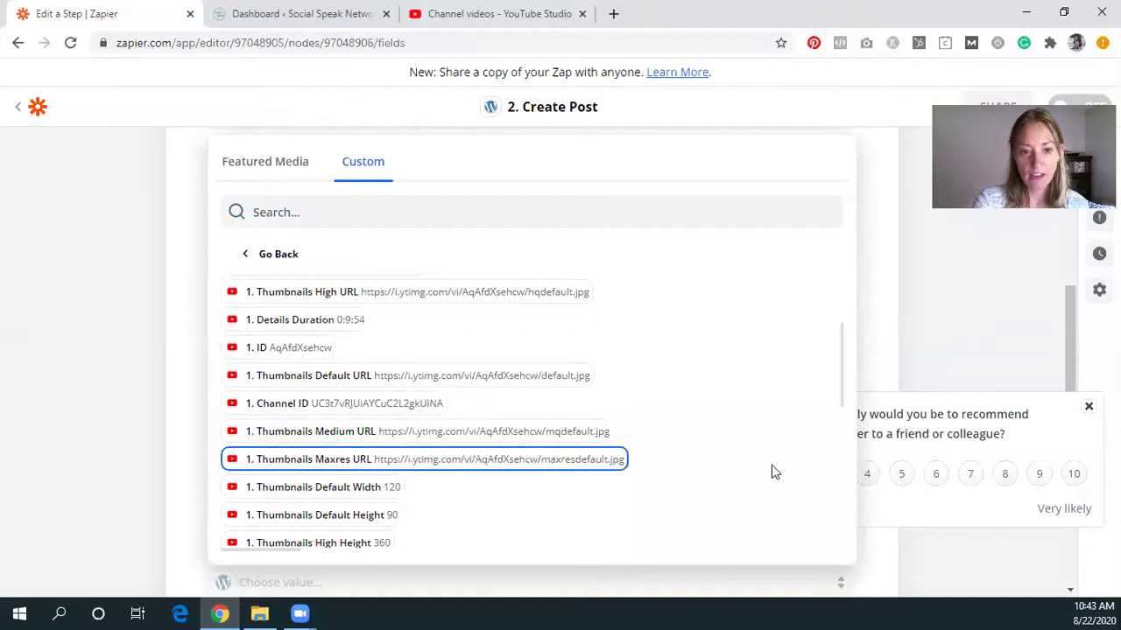
scroll(705, 470, down, 2)
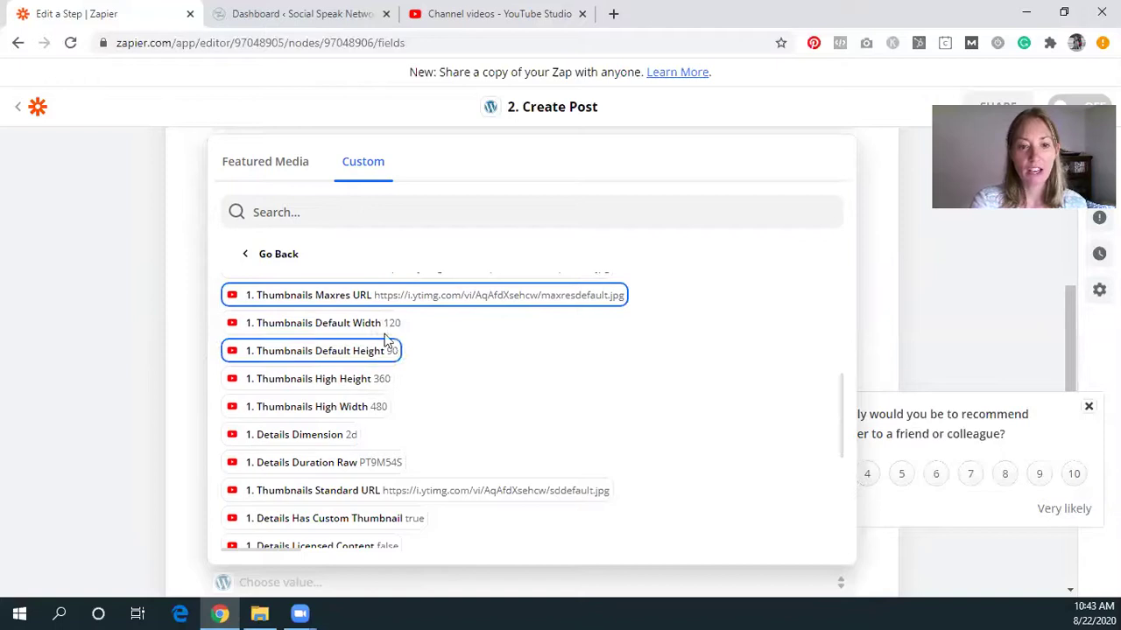
scroll(420, 434, down, 1)
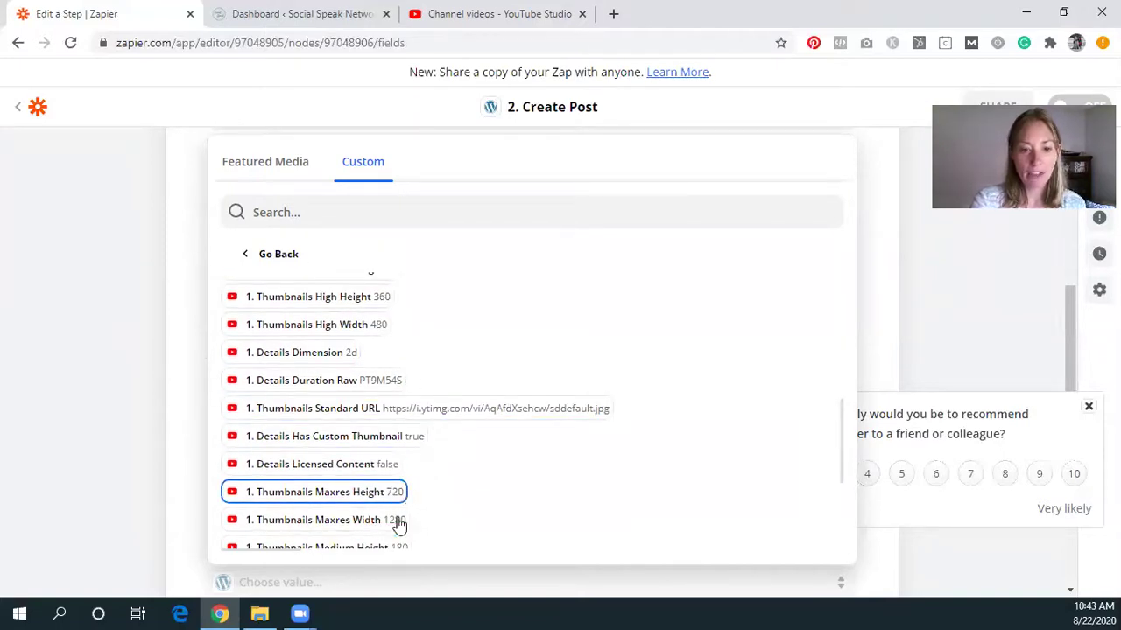
scroll(425, 496, up, 3)
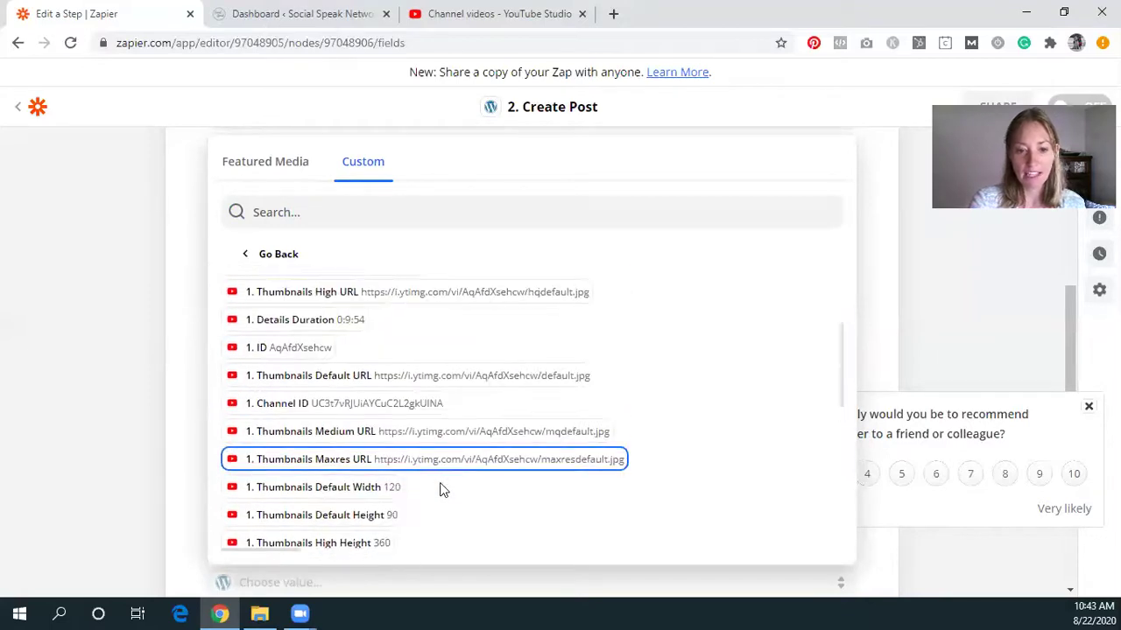
scroll(233, 370, up, 1)
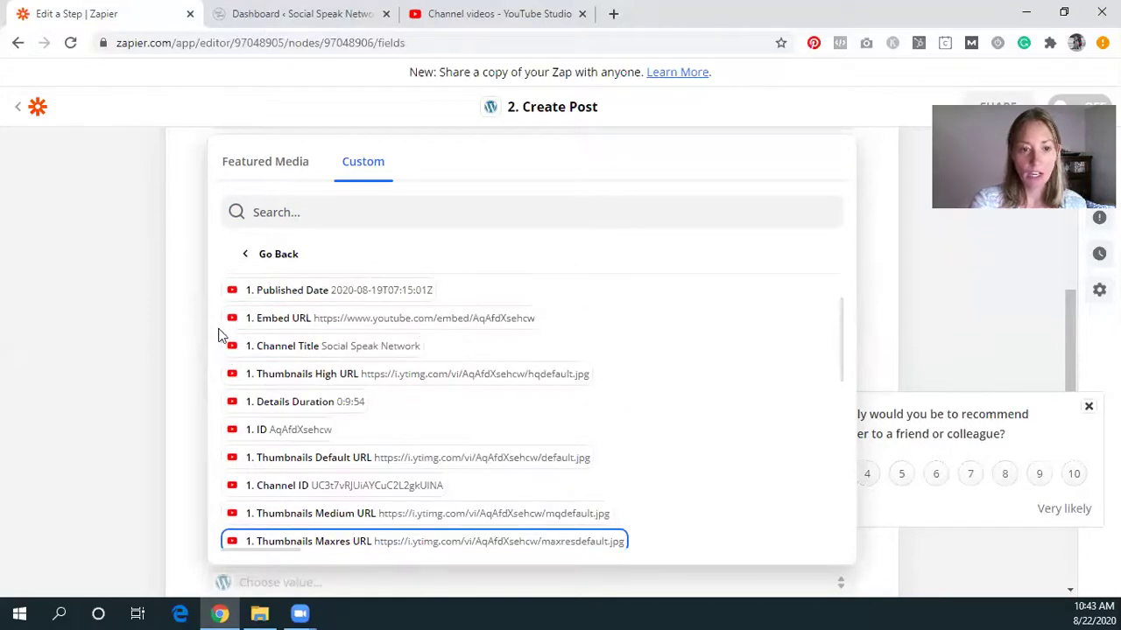
click(196, 296)
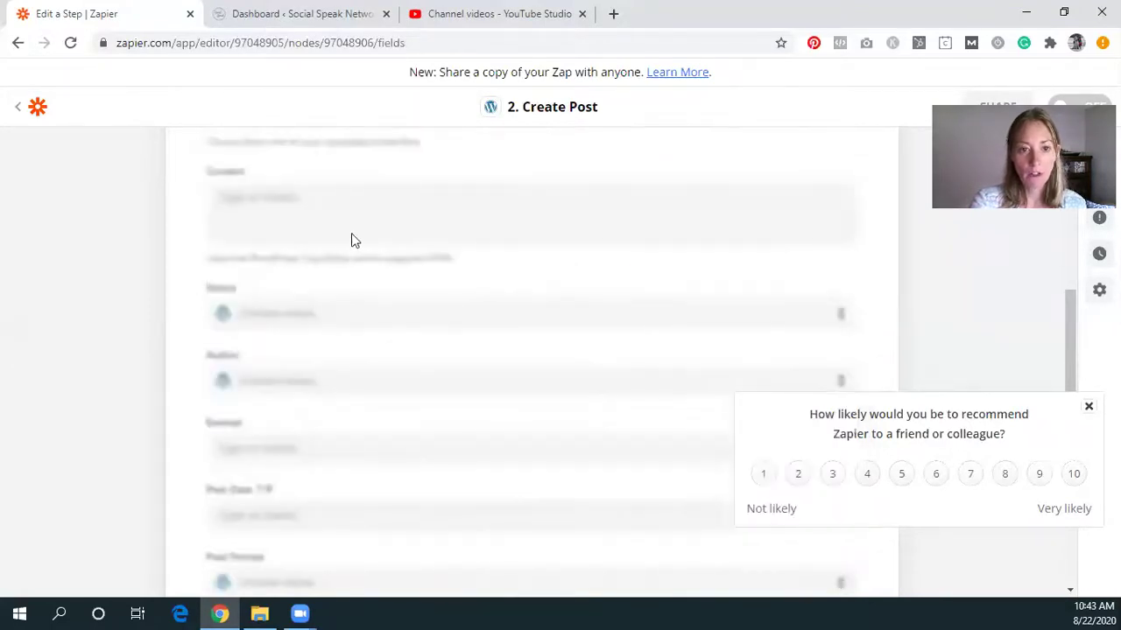
Step: Delete the duplicate Thumbnails Maxres URL token from Featured Media
scroll(437, 271, up, 2)
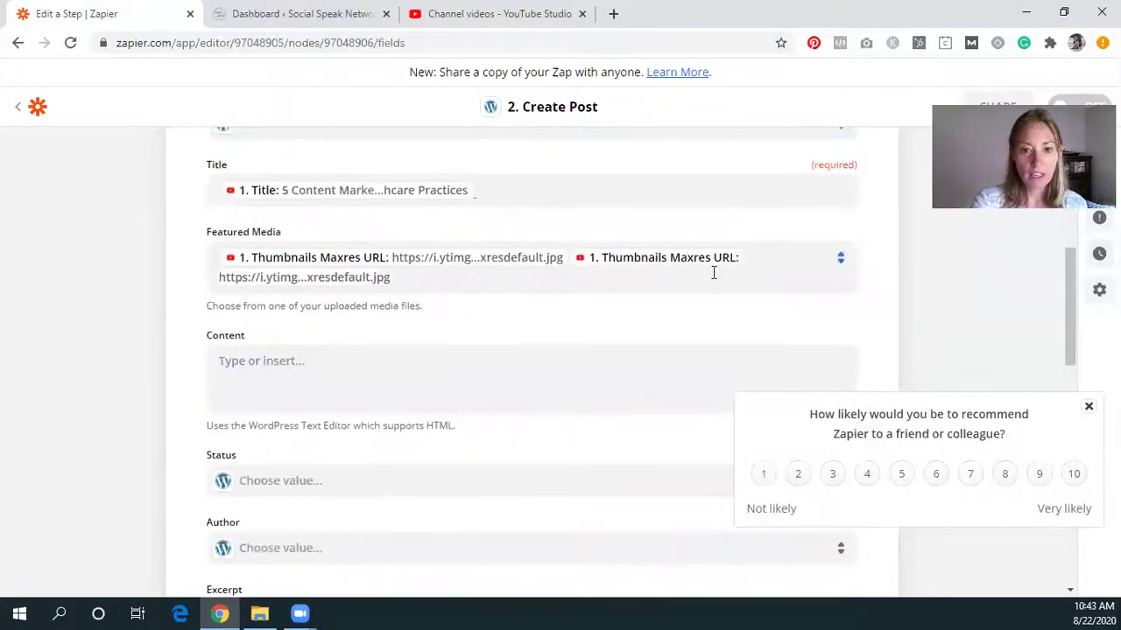
click(459, 274)
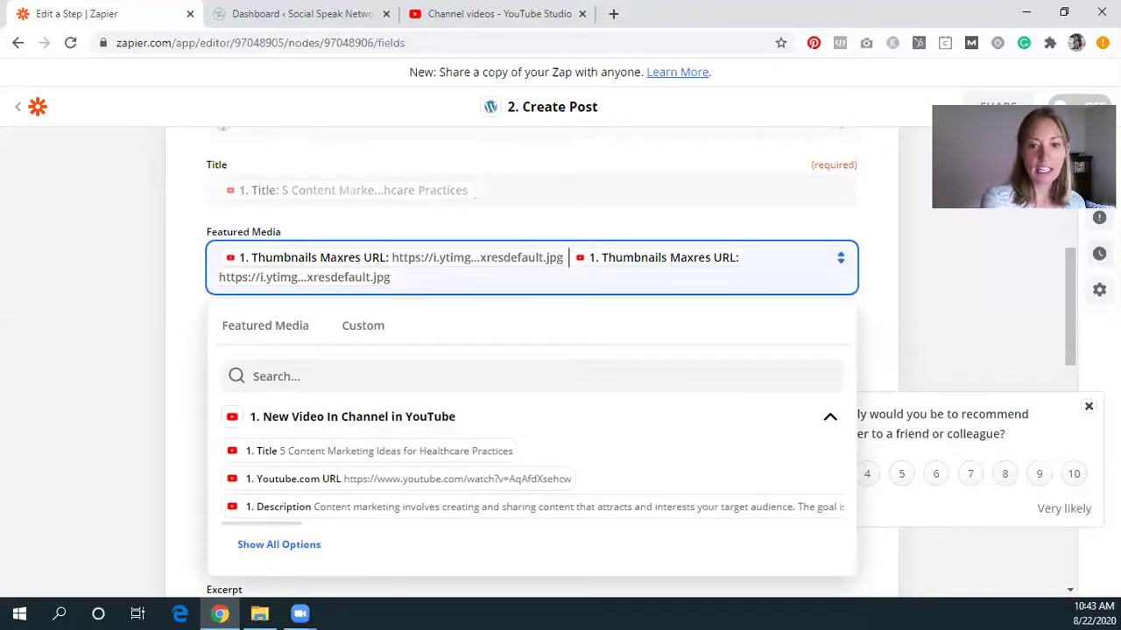
key(BackSpace)
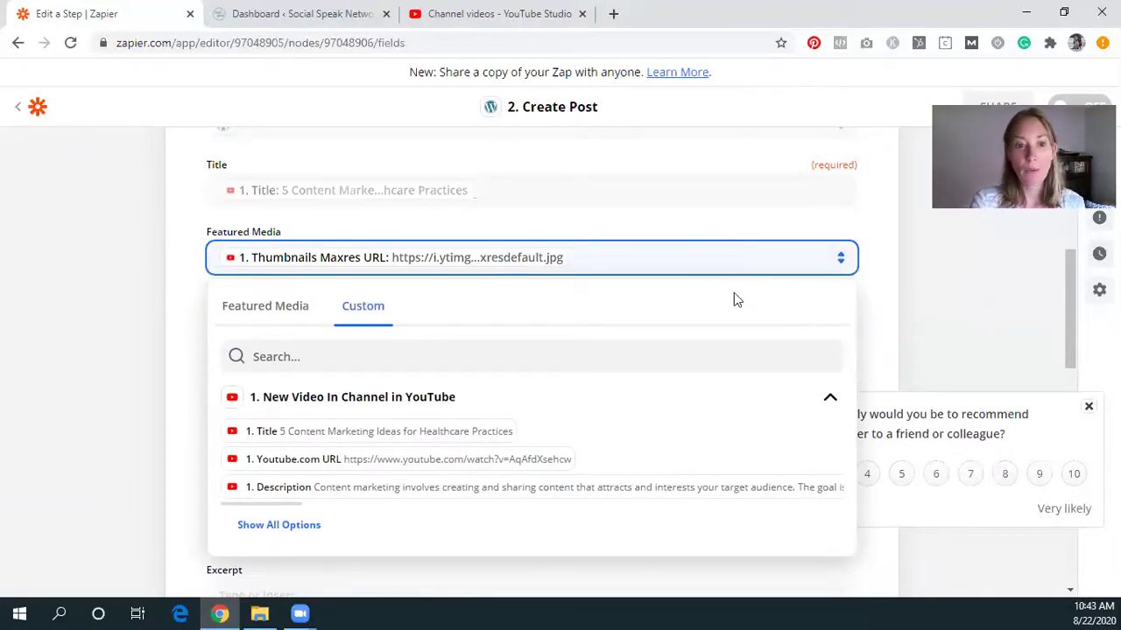
click(182, 268)
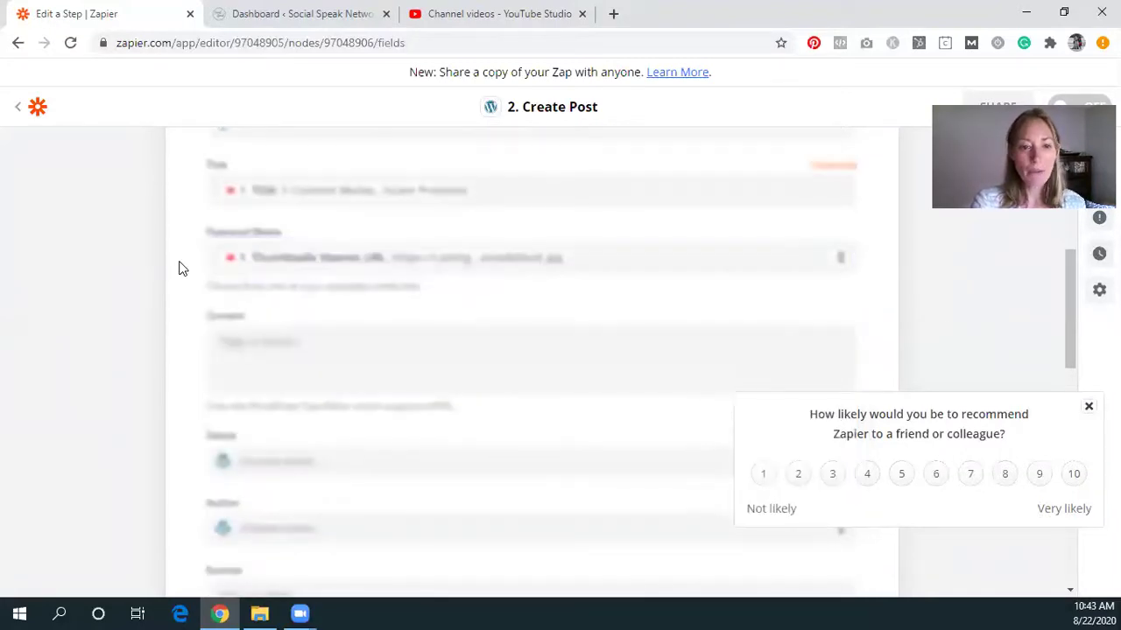
Step: Fill Content with 'In this new video about healthcare marketing, we discuss' plus the video's Description
click(329, 344)
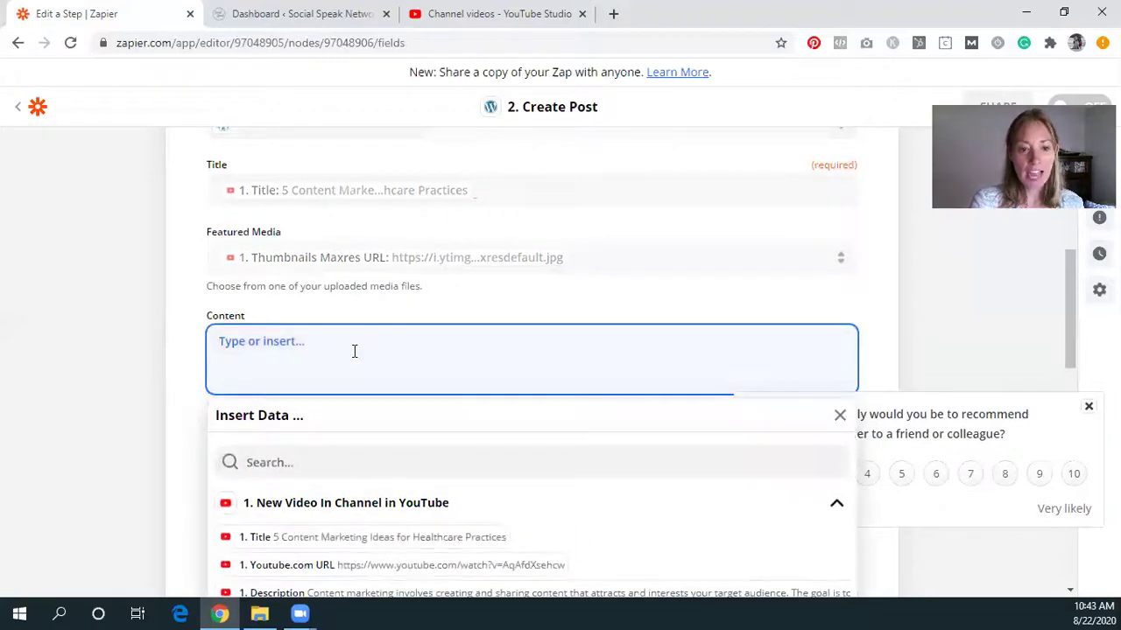
scroll(353, 350, down, 3)
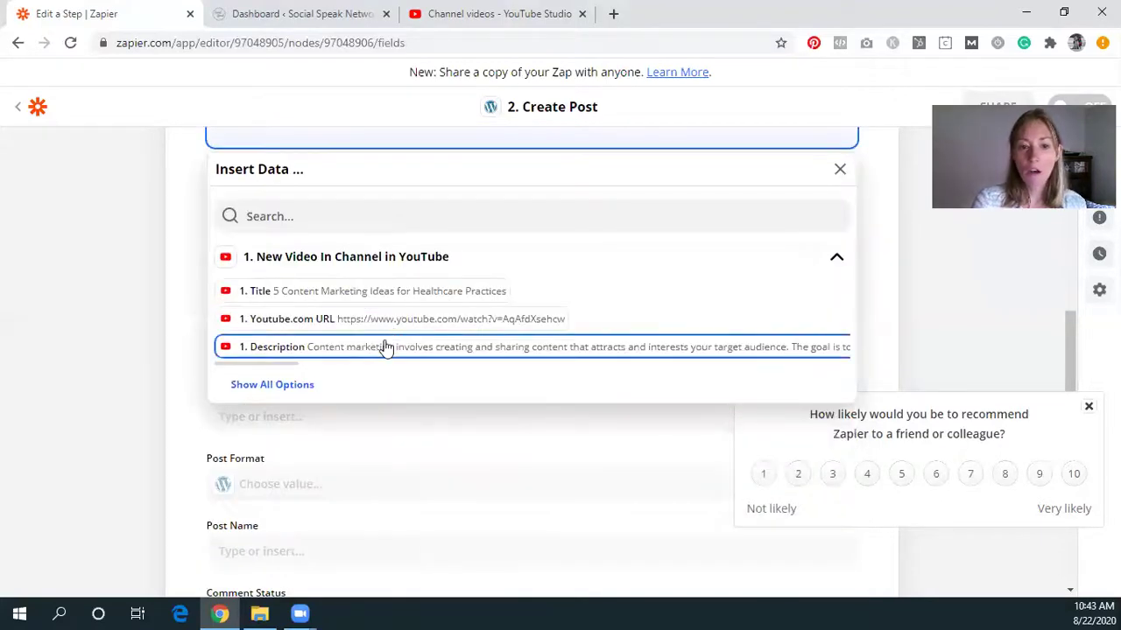
click(383, 346)
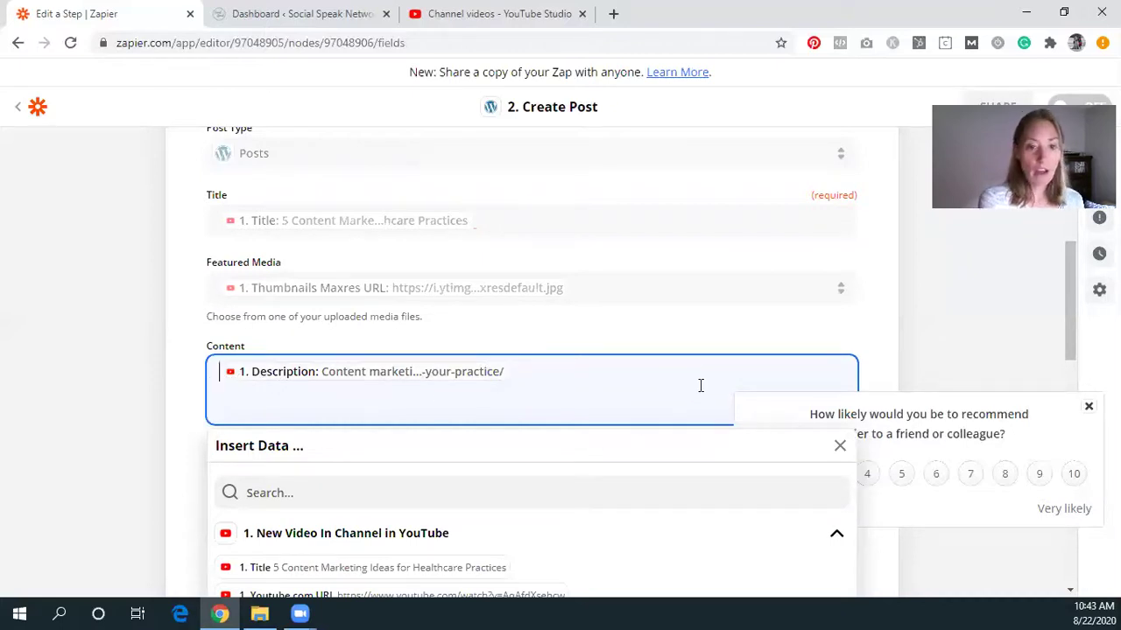
text(In this new)
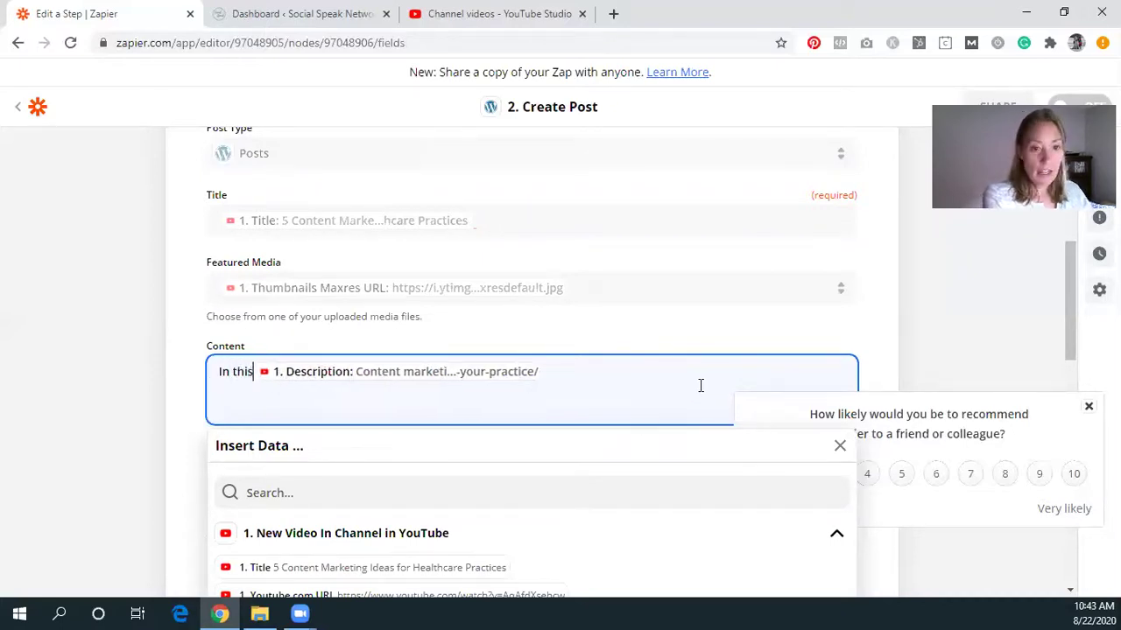
text( vi)
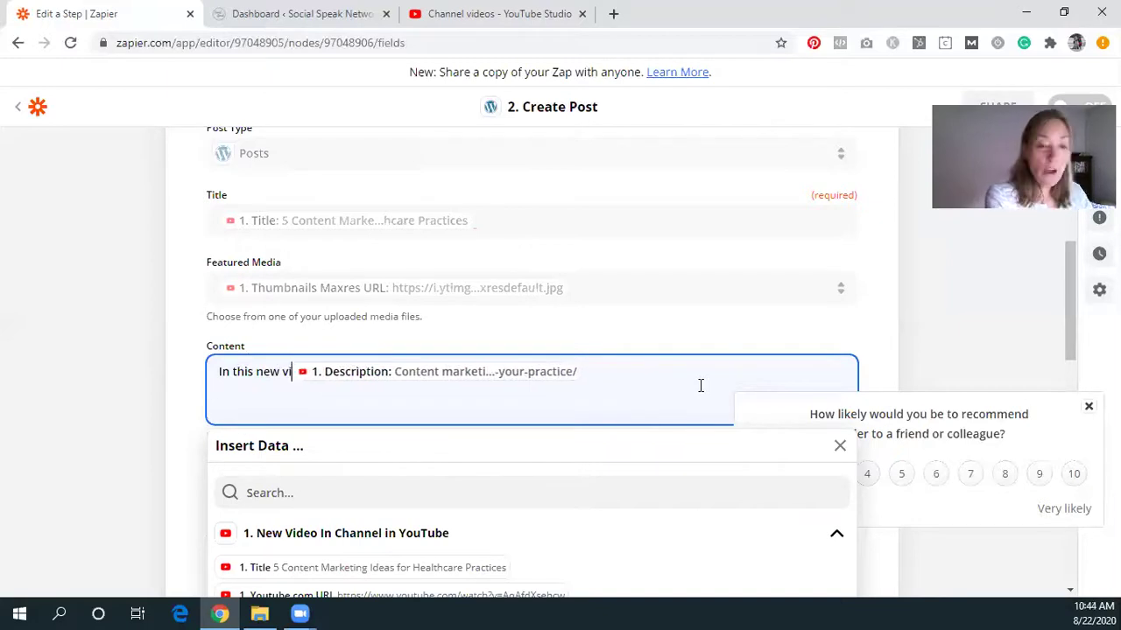
text(deo about )
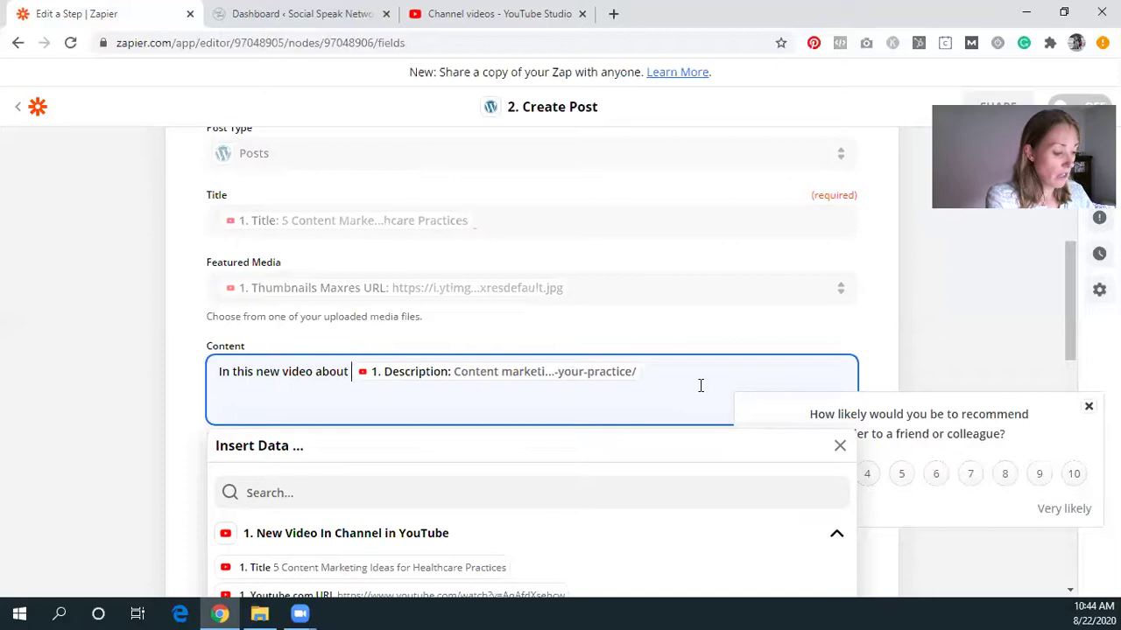
text(healthcare)
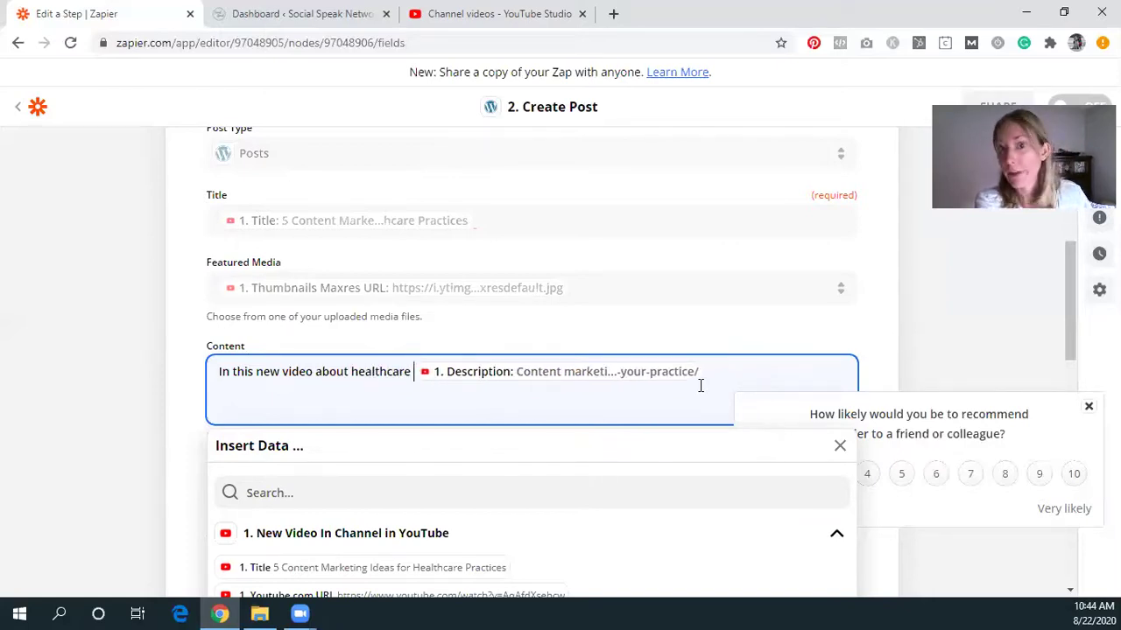
text( marketing,)
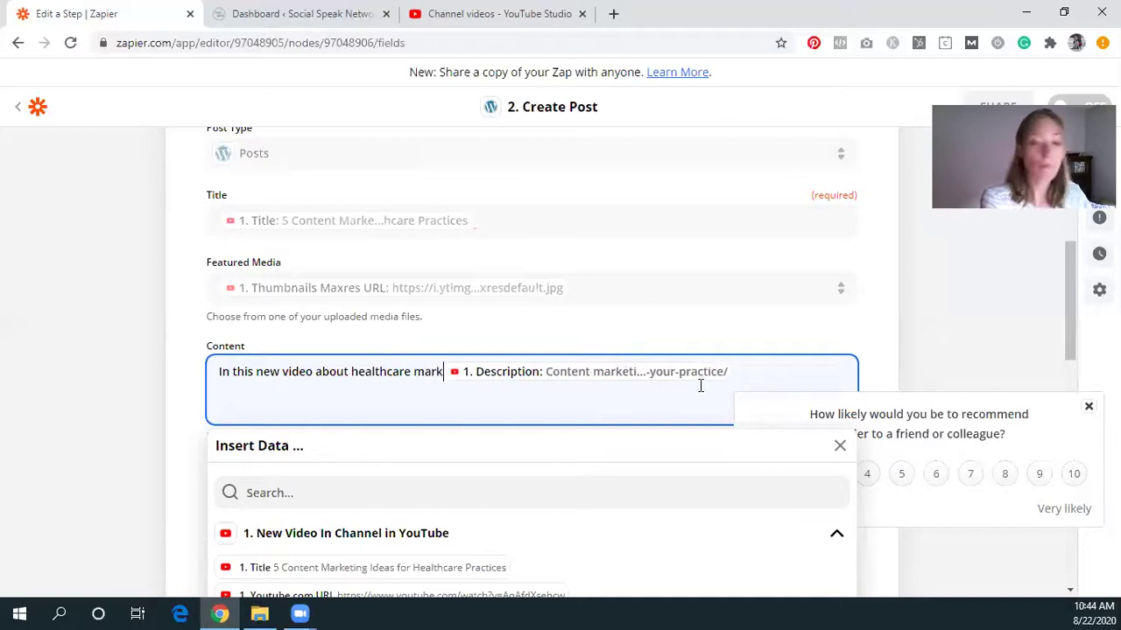
text( we )
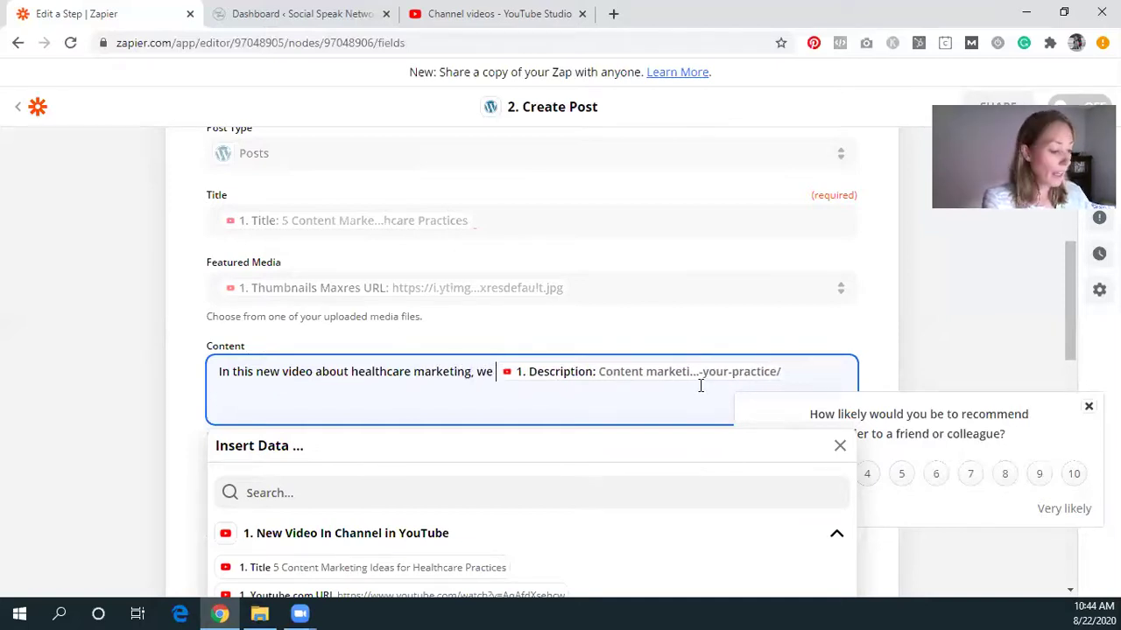
text(discu)
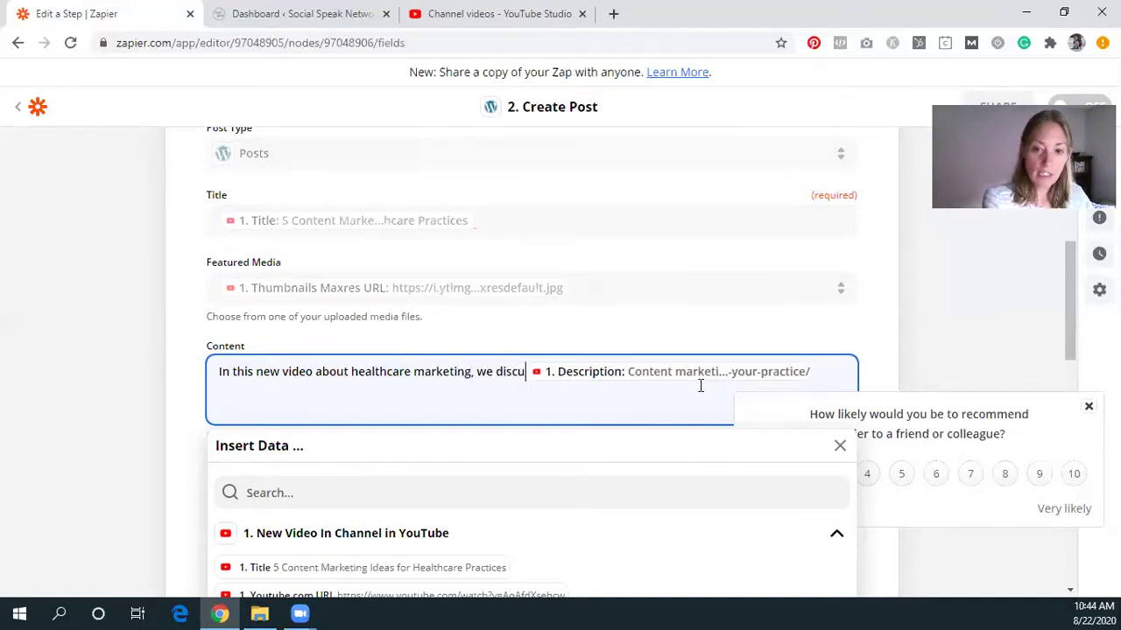
text(ss)
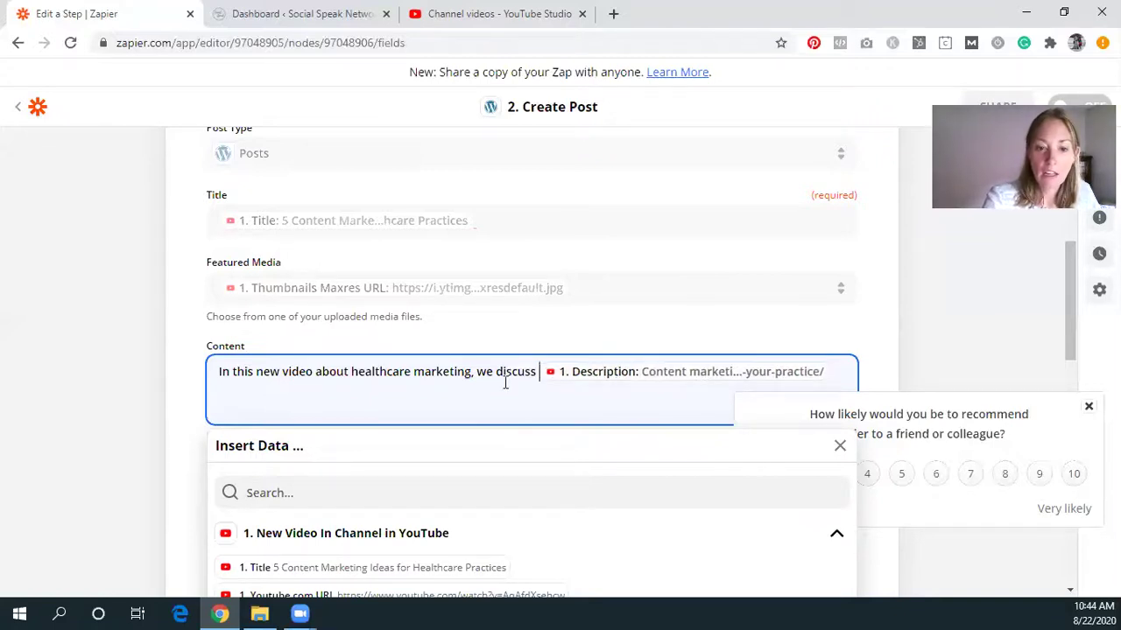
Step: Make Content an <h3> intro sentence ending in the video Title, followed by a <p> Description paragraph
click(342, 569)
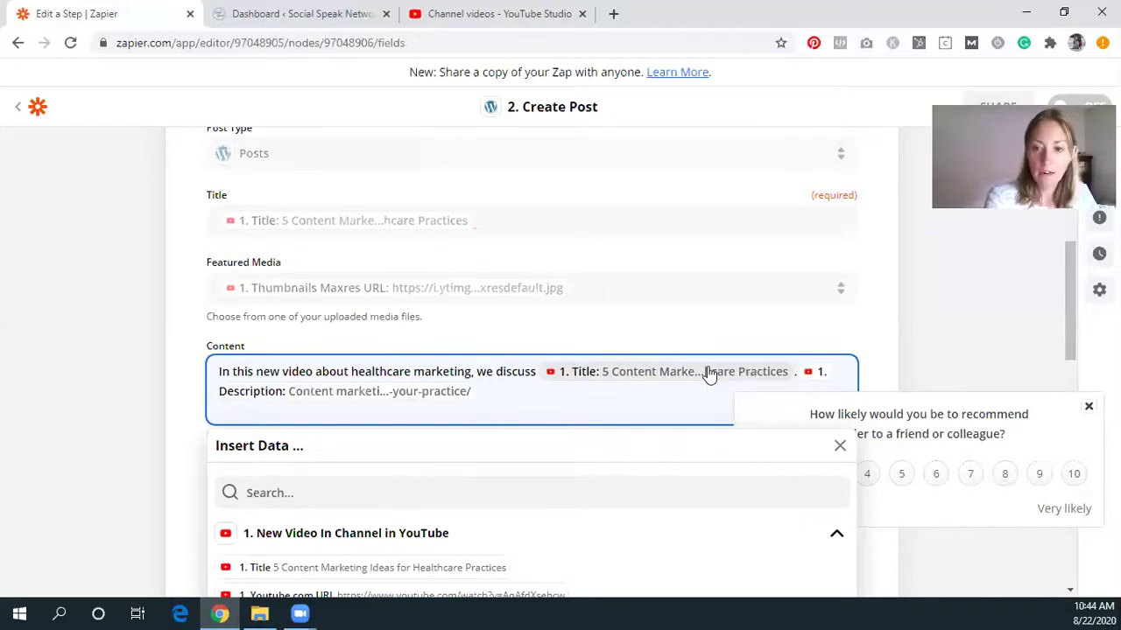
key(Return)
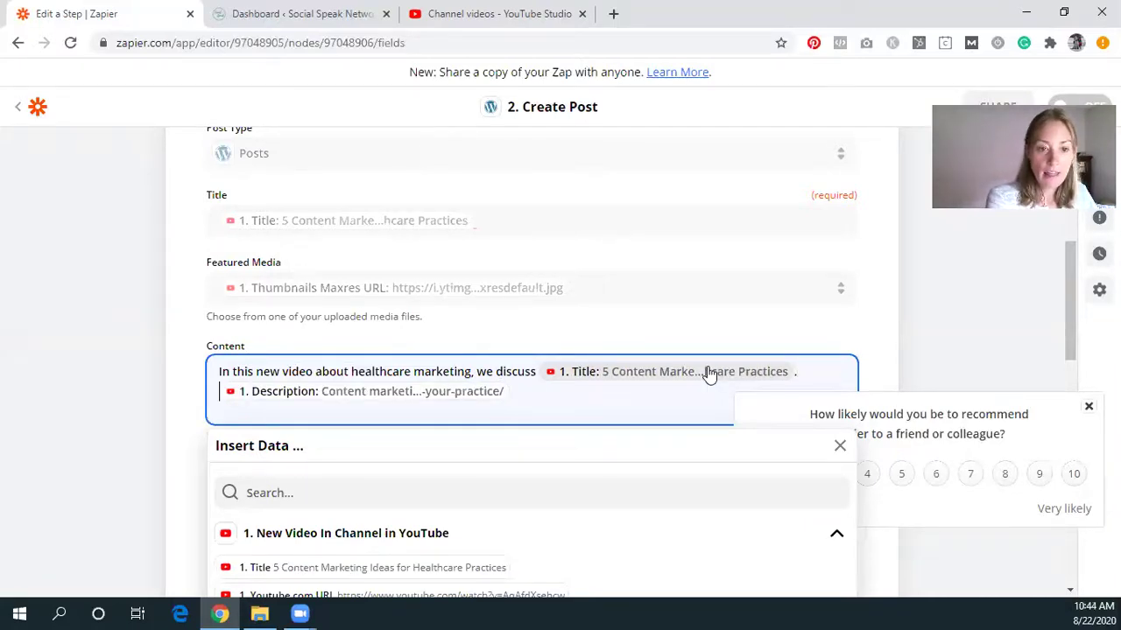
key(Delete)
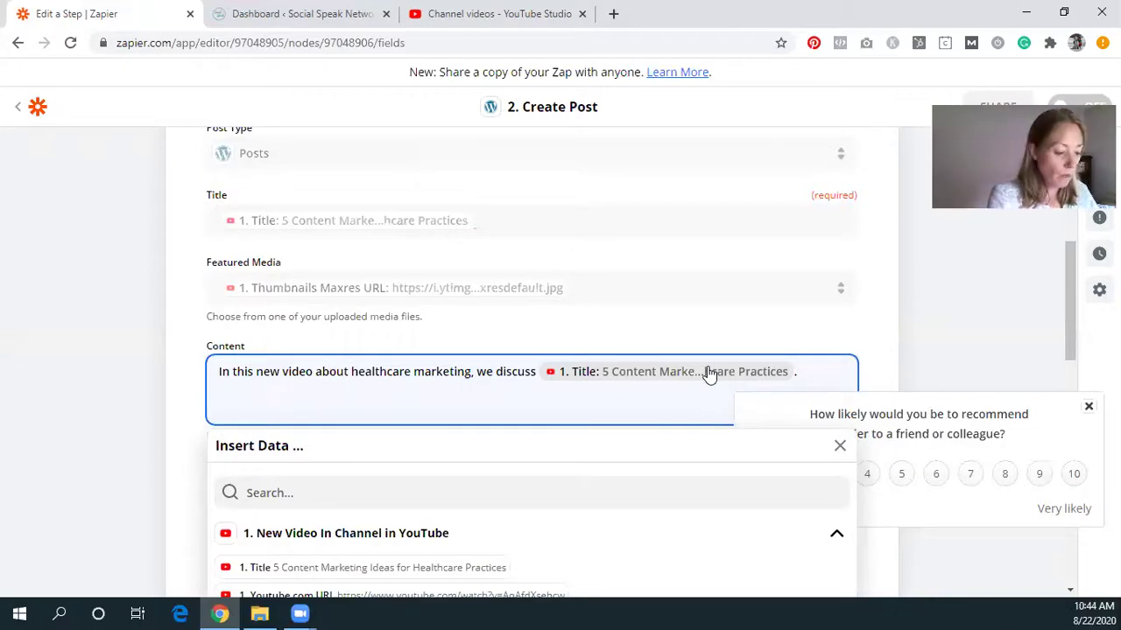
text(<p>)
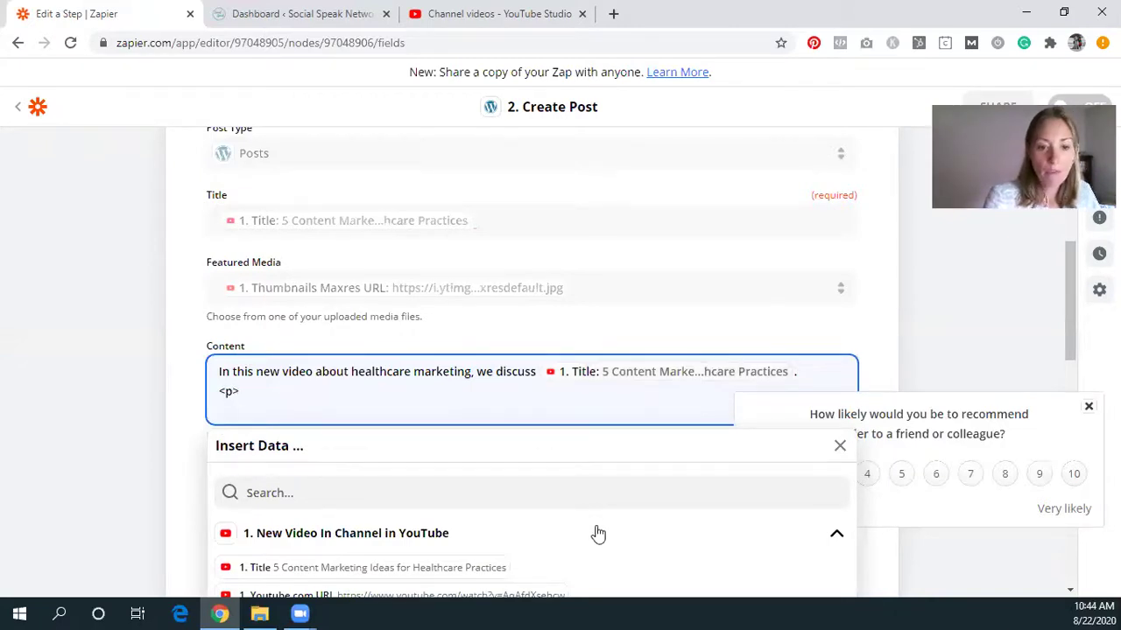
scroll(593, 527, down, 2)
click(458, 462)
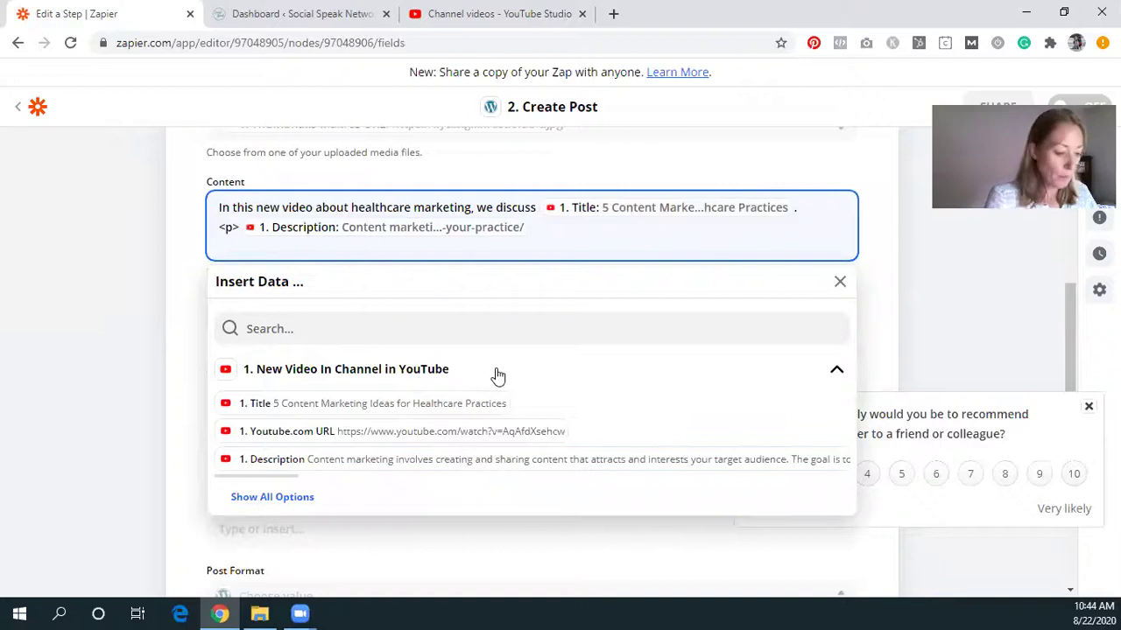
text(</p>)
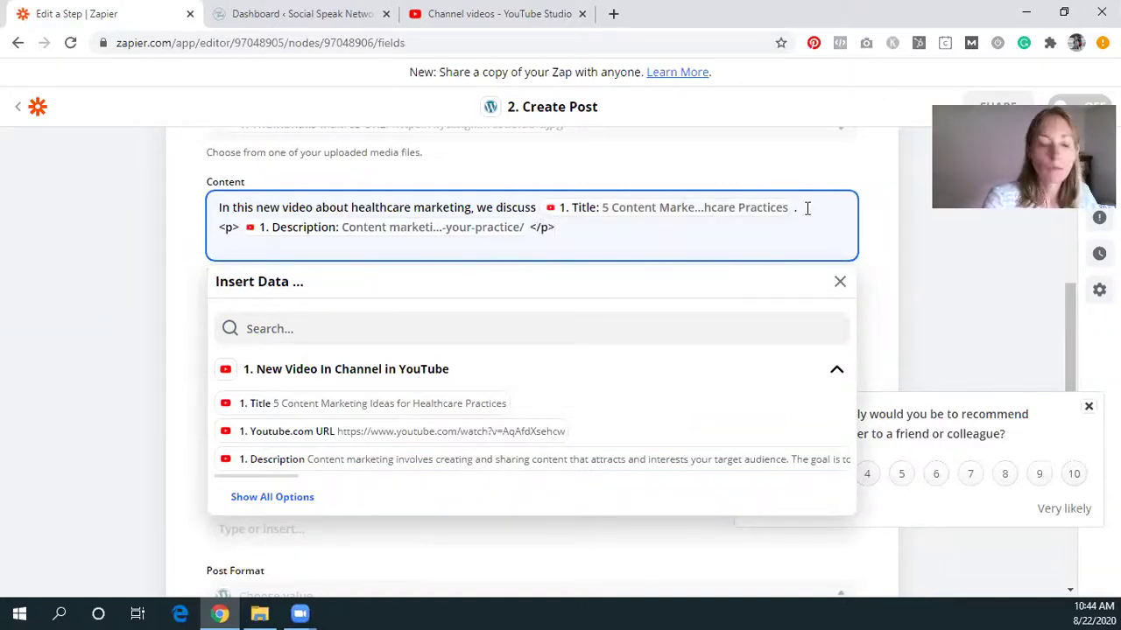
text(</h3>)
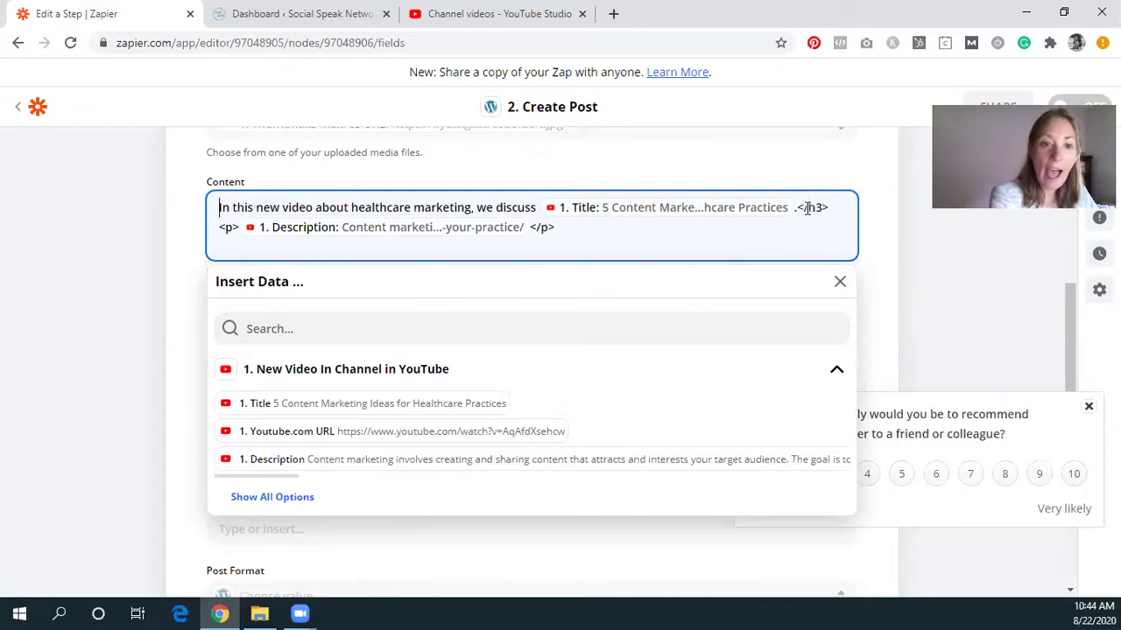
key(Home)
text(<h3>)
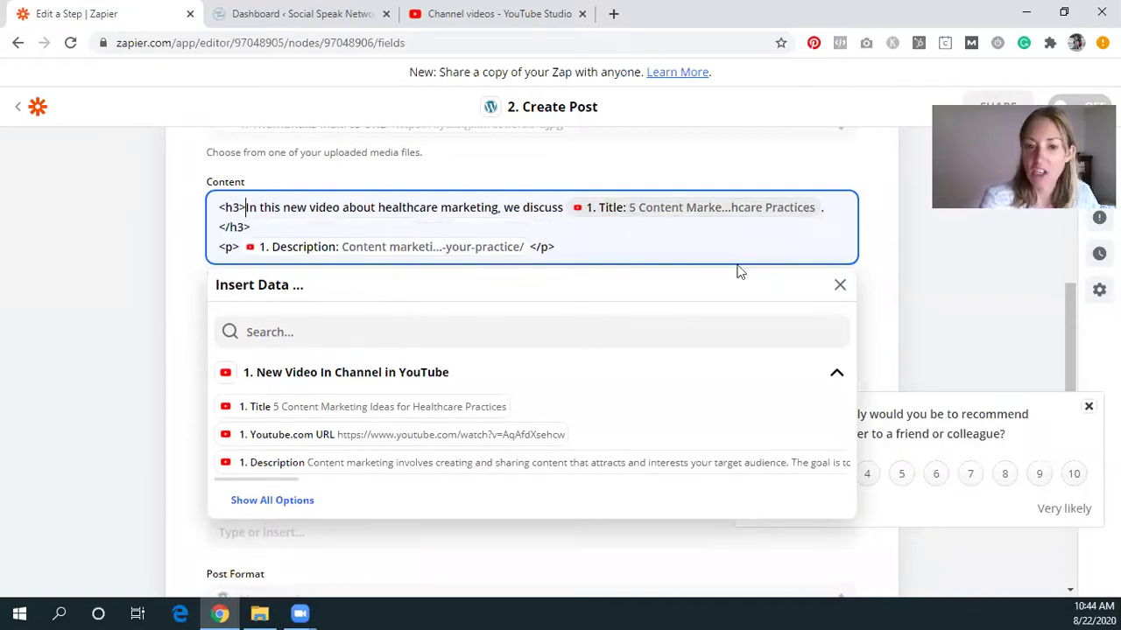
click(872, 289)
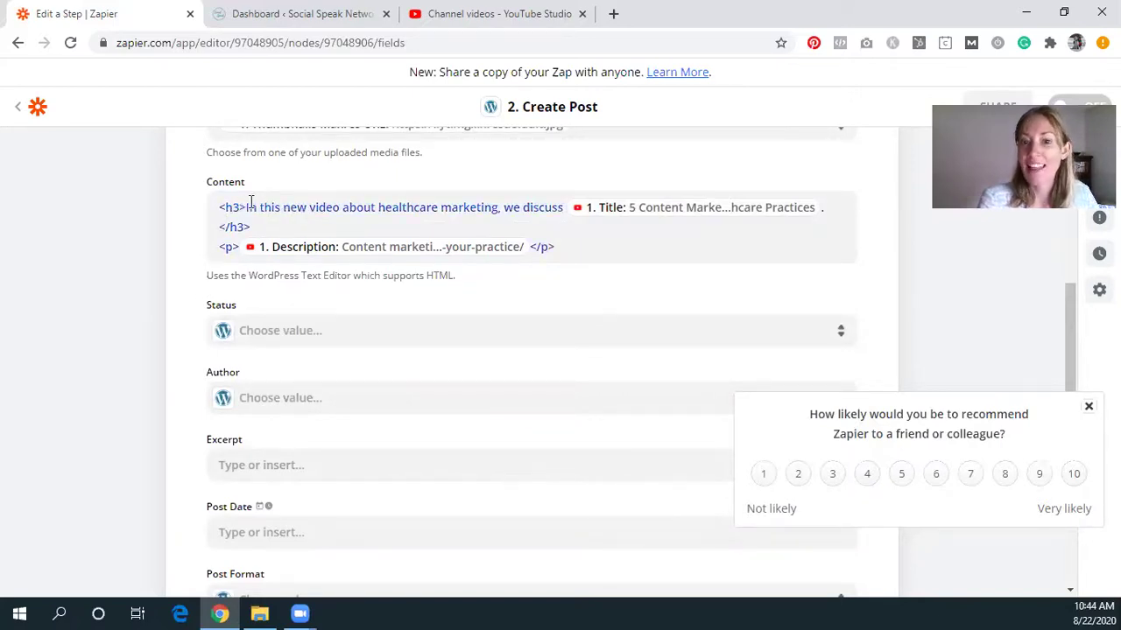
scroll(638, 274, down, 1)
Step: Set the post Status to Draft, then check the Excerpt data list without inserting anything
click(618, 245)
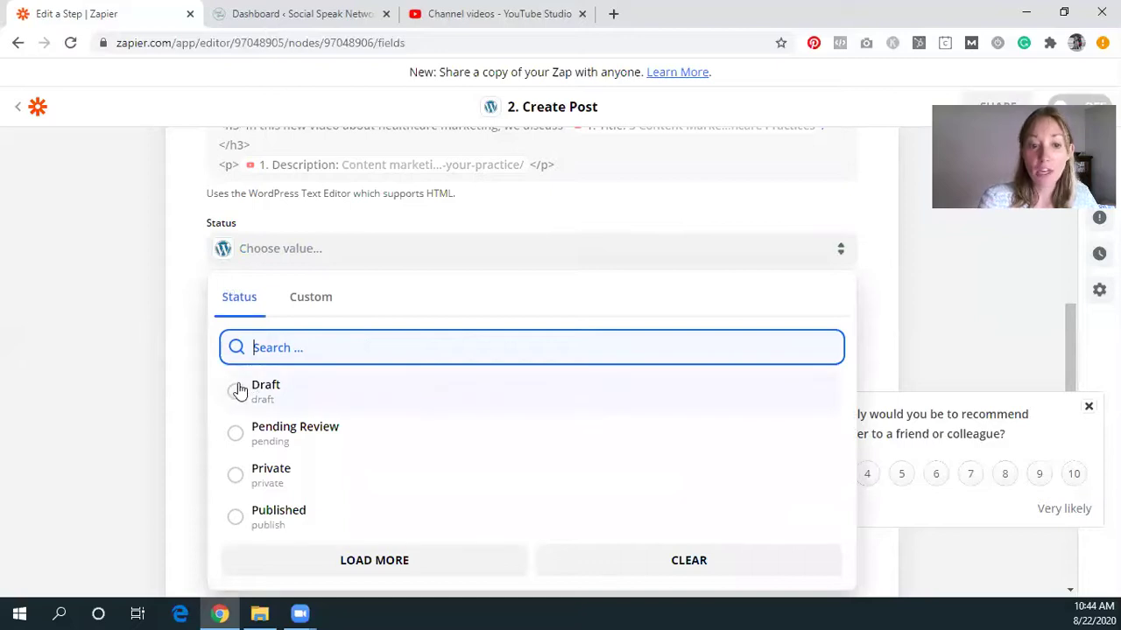
click(236, 391)
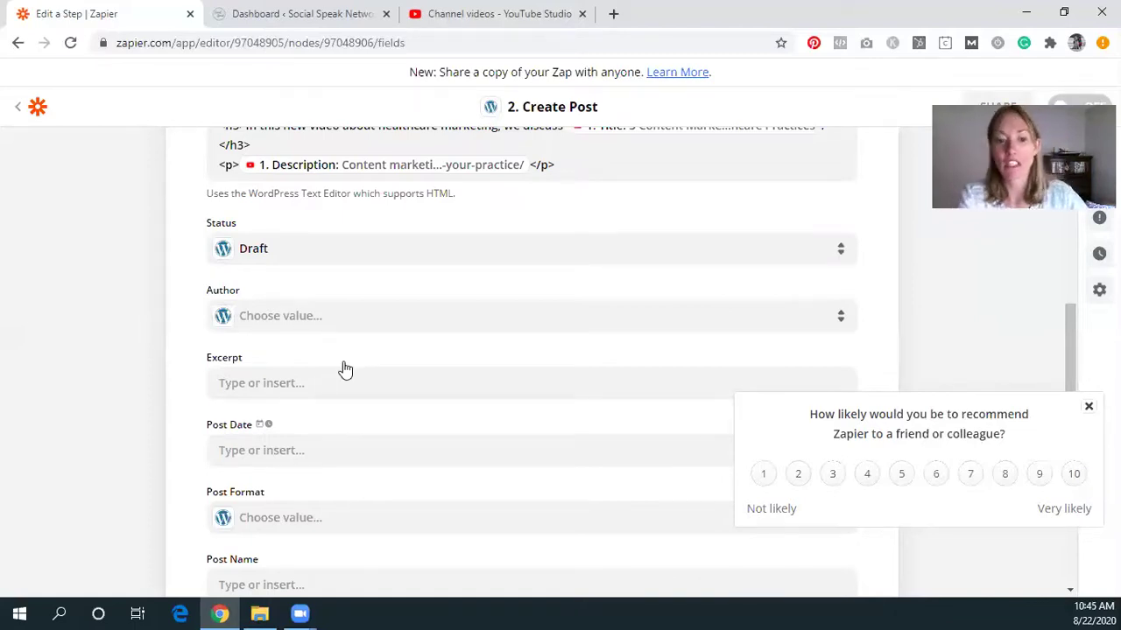
scroll(326, 366, down, 1)
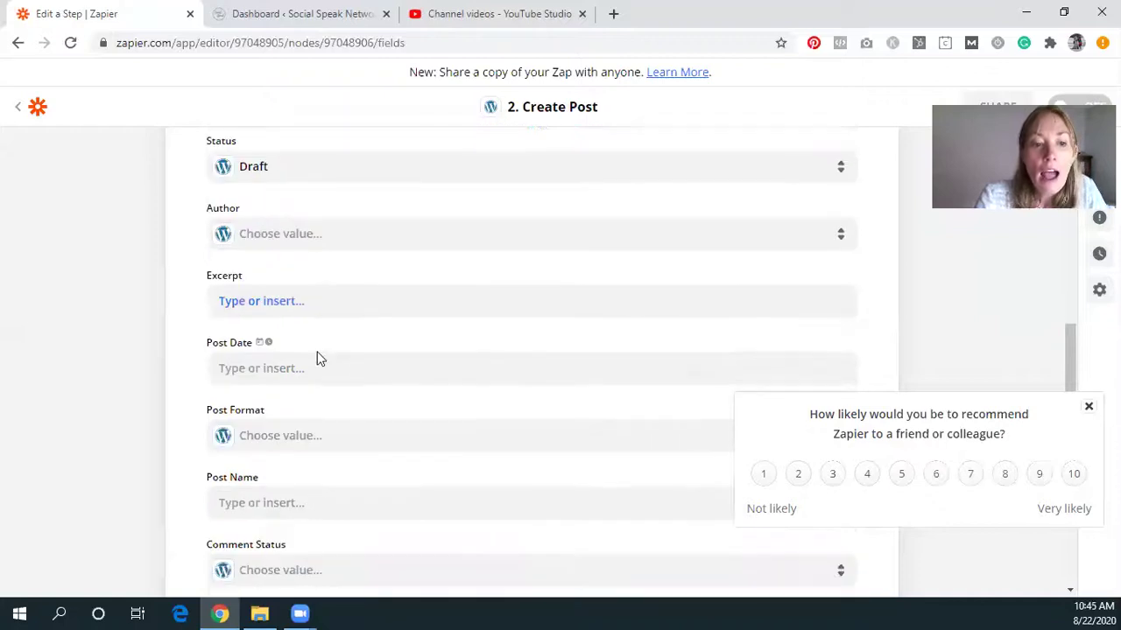
click(312, 304)
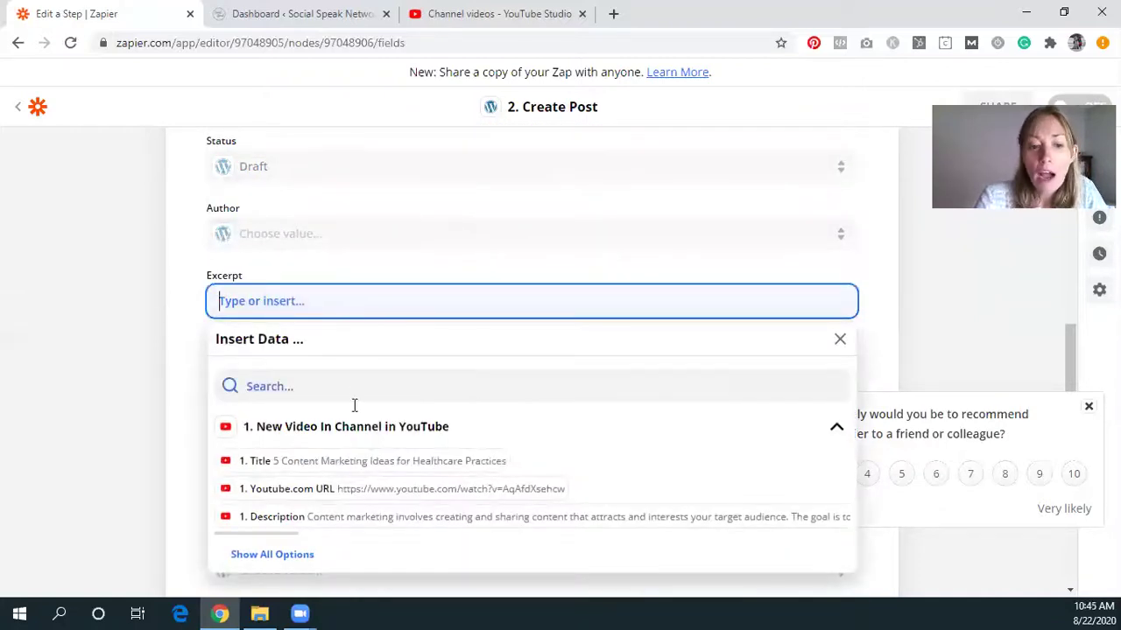
scroll(369, 431, down, 1)
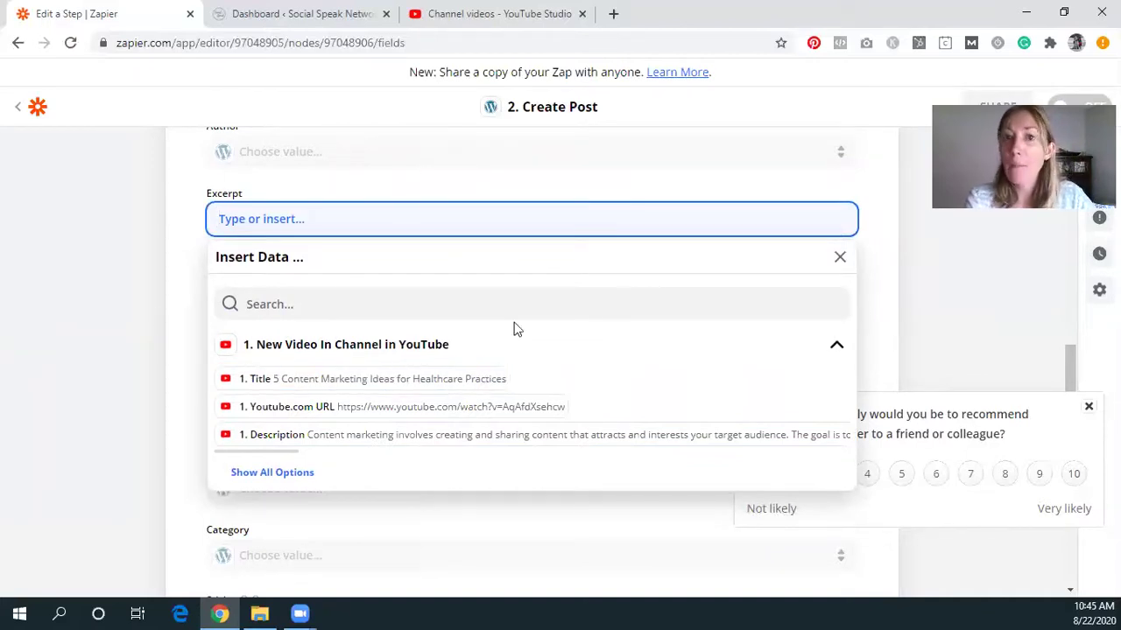
click(172, 222)
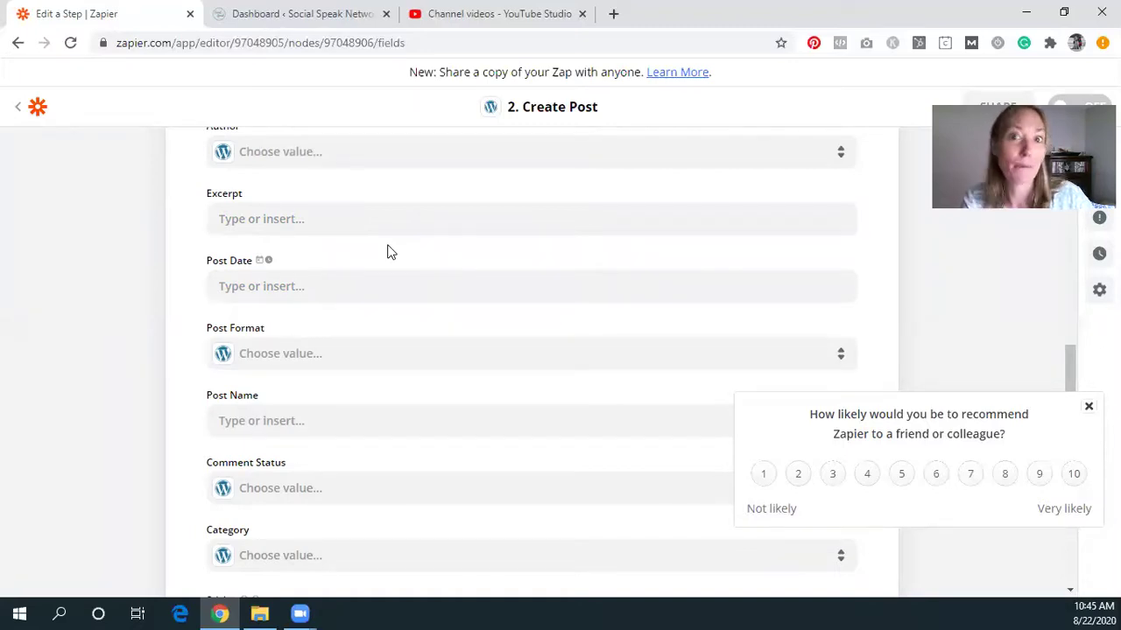
Step: Map Post Date to the video's Published Date and set Post Format to Standard
click(307, 286)
scroll(493, 498, down, 1)
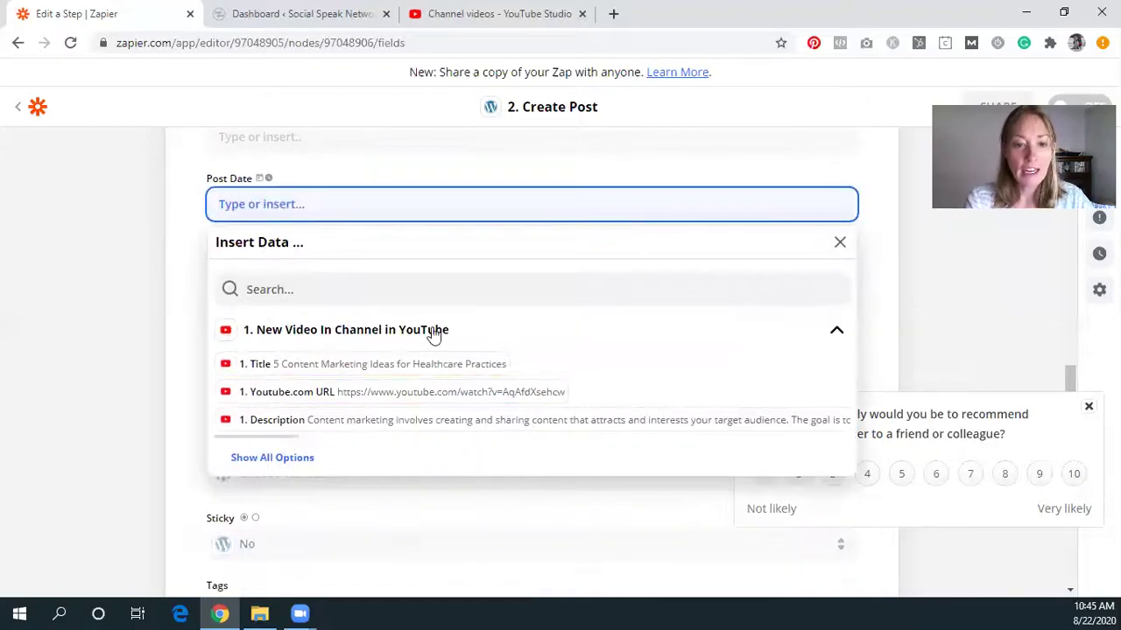
click(290, 457)
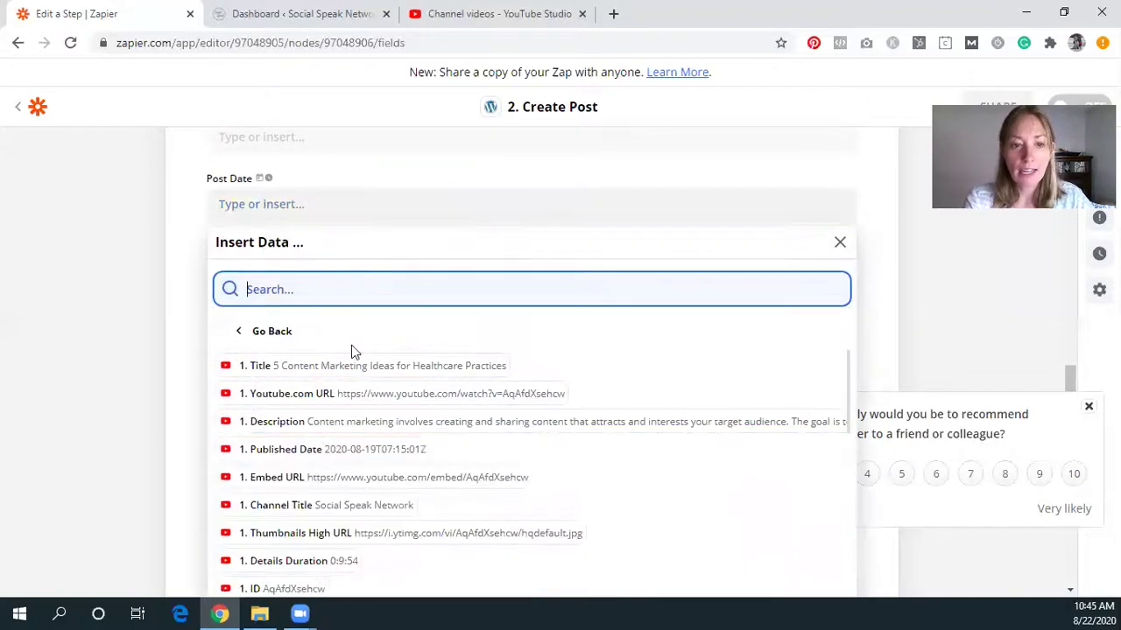
scroll(333, 376, down, 1)
click(414, 367)
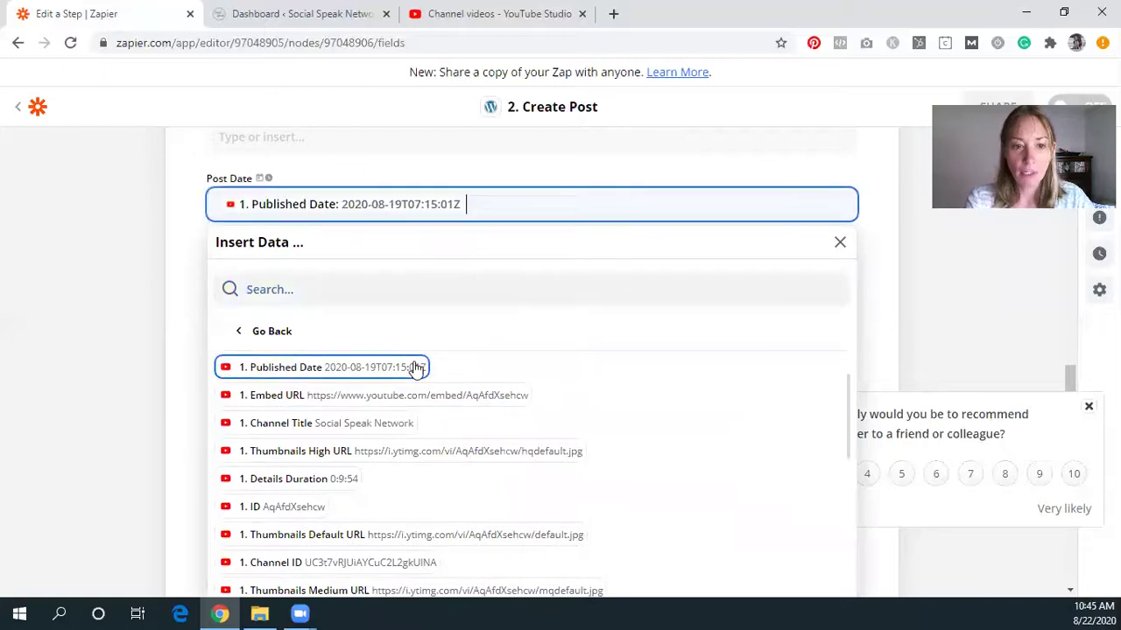
click(185, 260)
click(317, 273)
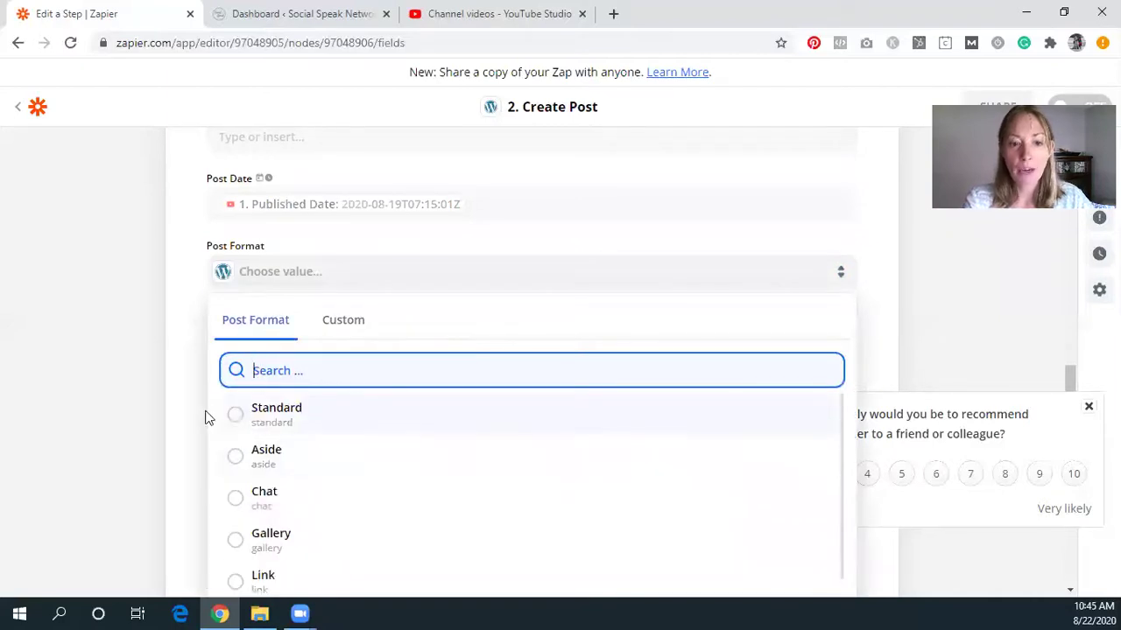
click(238, 414)
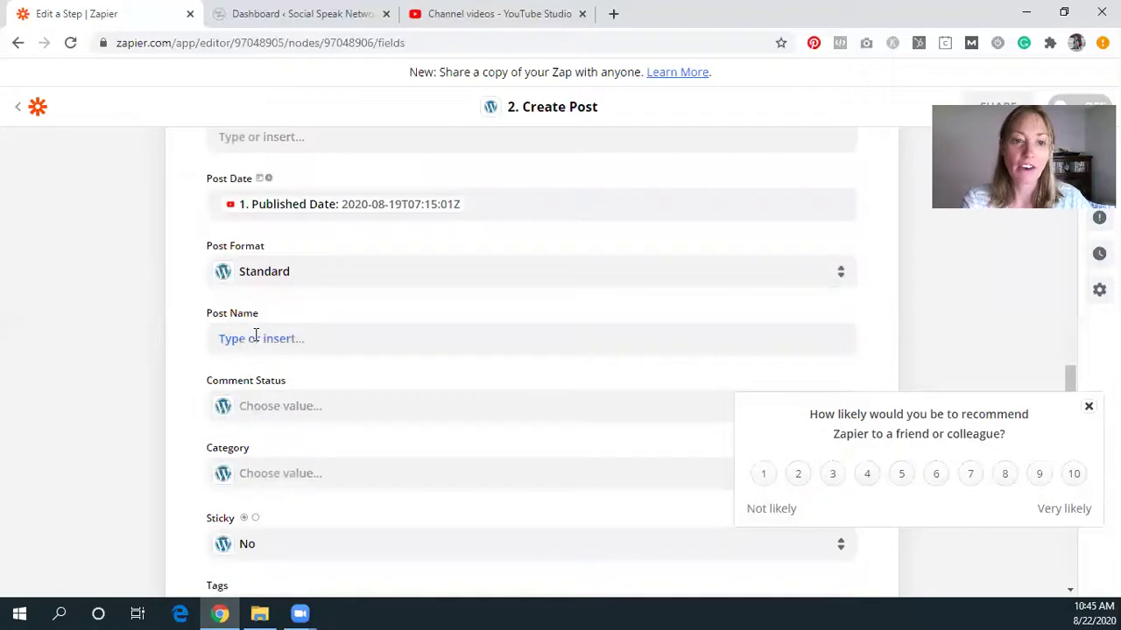
Step: Map the video Title into the Post Name field
click(323, 342)
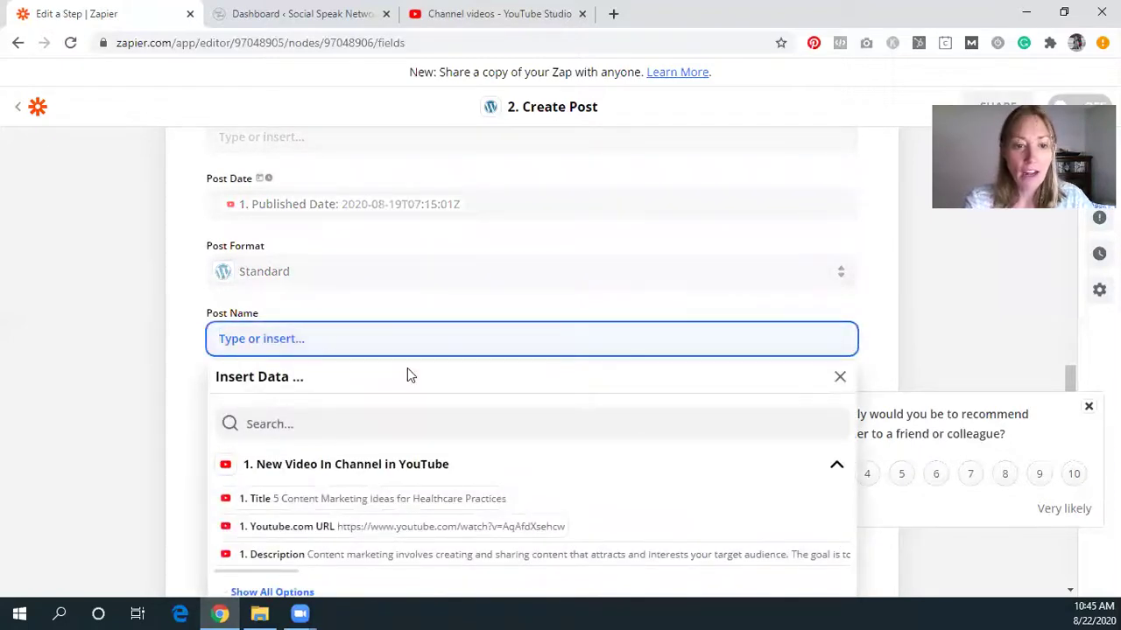
click(302, 503)
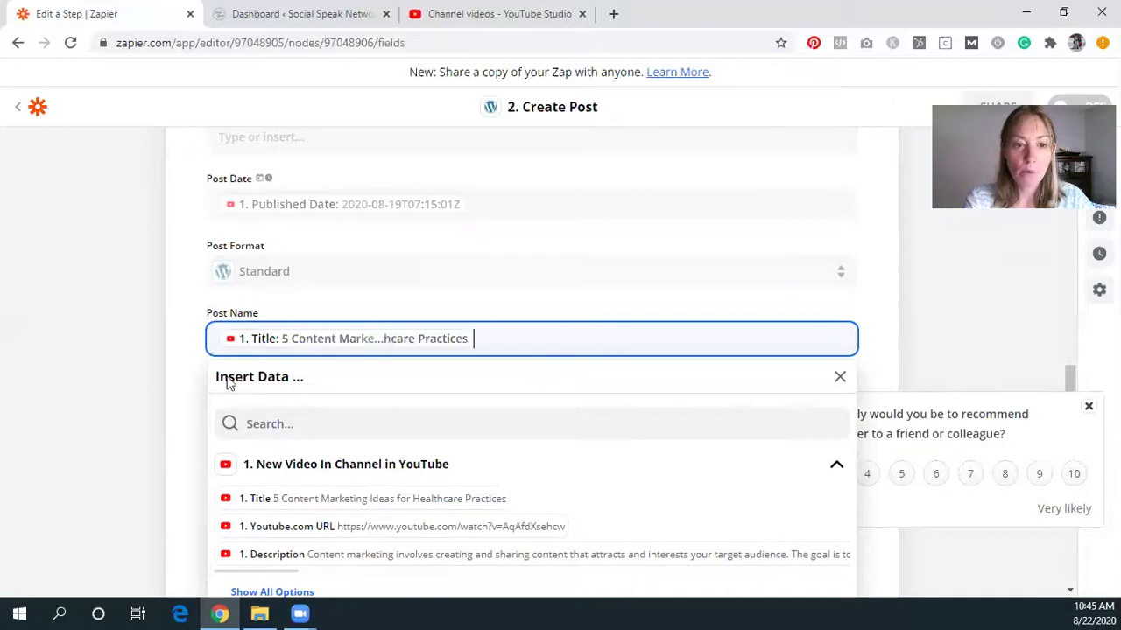
click(193, 298)
scroll(194, 300, up, 3)
scroll(193, 300, up, 3)
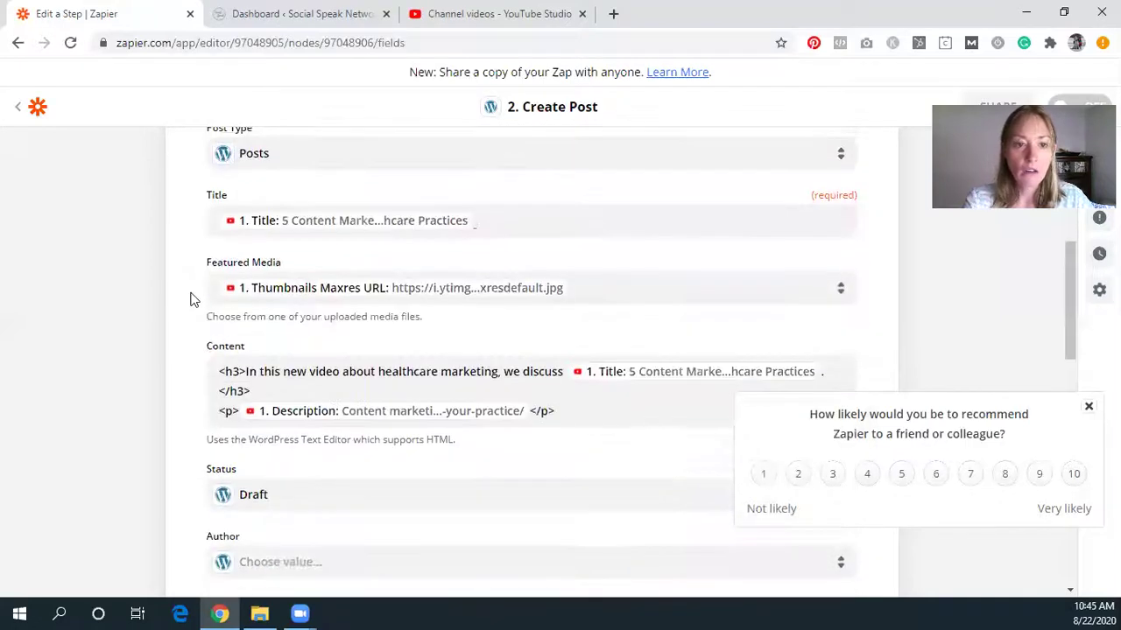
scroll(193, 300, down, 10)
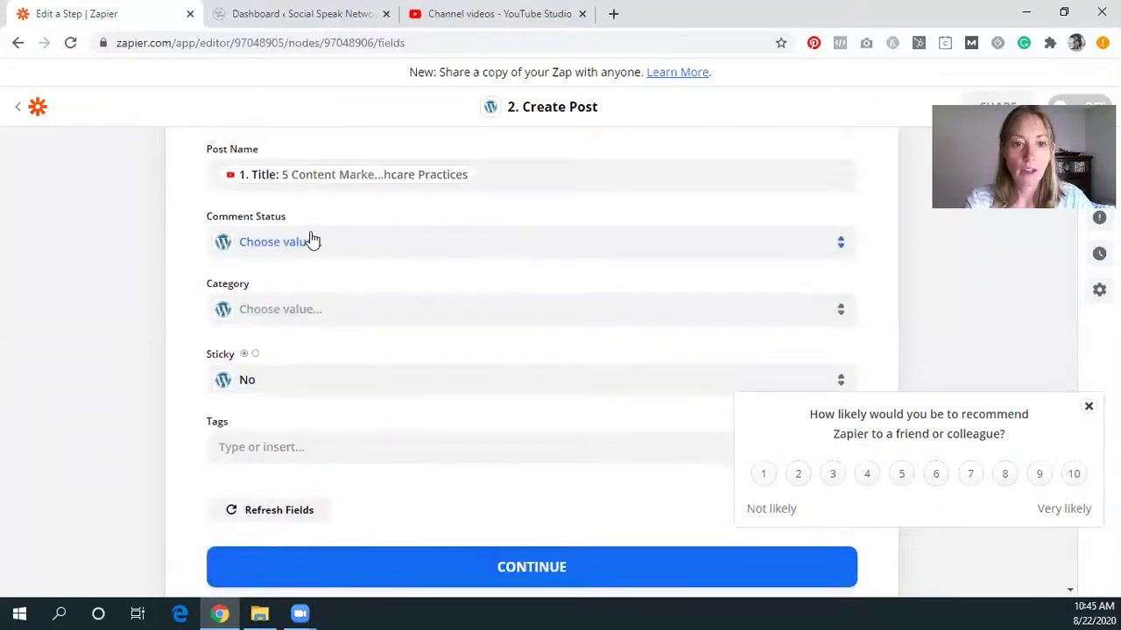
Step: Set Comment Status to Closed and insert the video's 1. Title into Tags
click(368, 241)
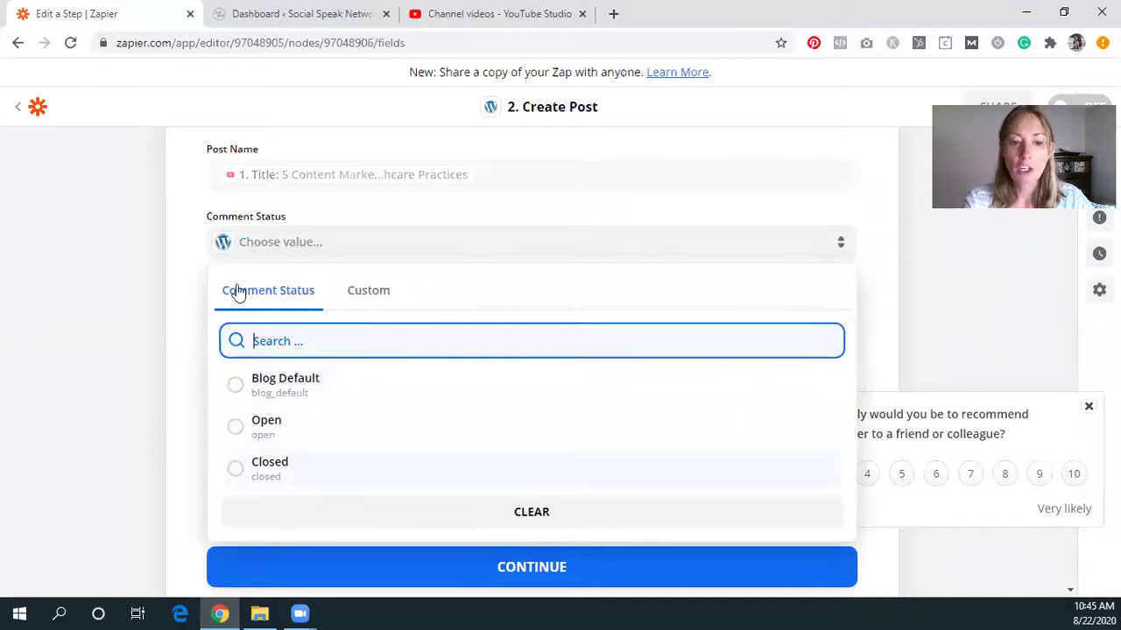
click(238, 468)
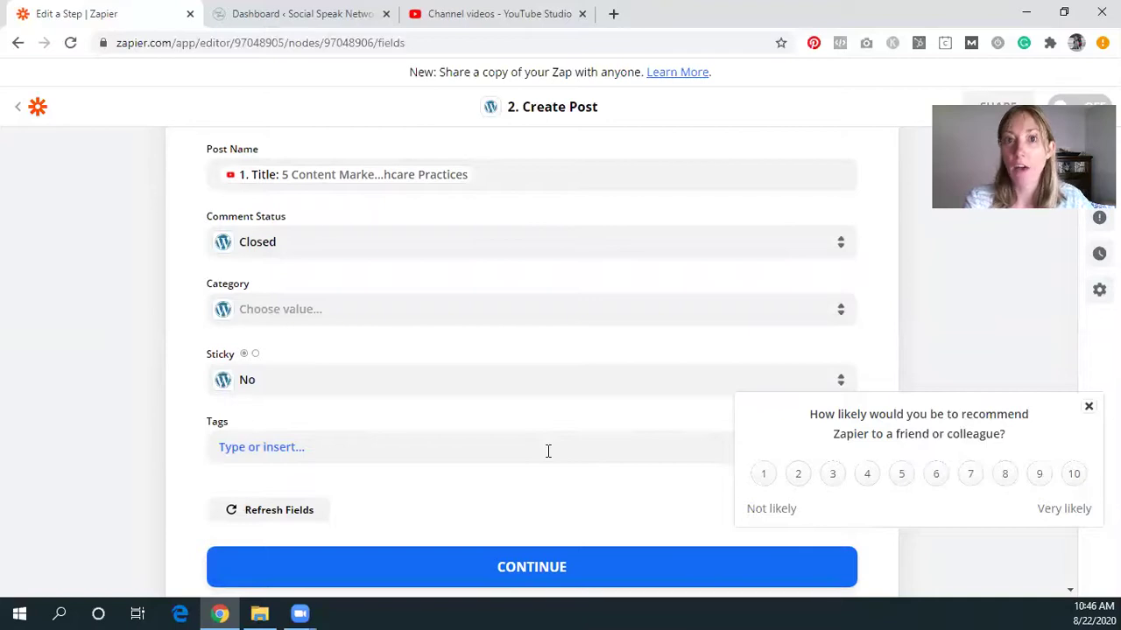
scroll(560, 433, down, 3)
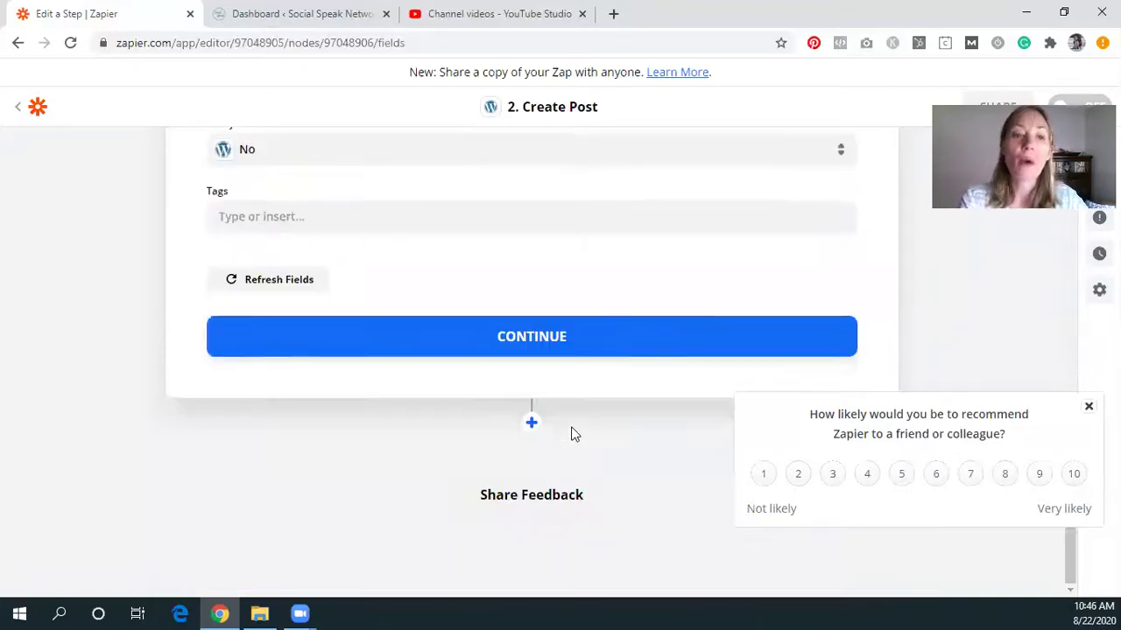
scroll(573, 433, up, 2)
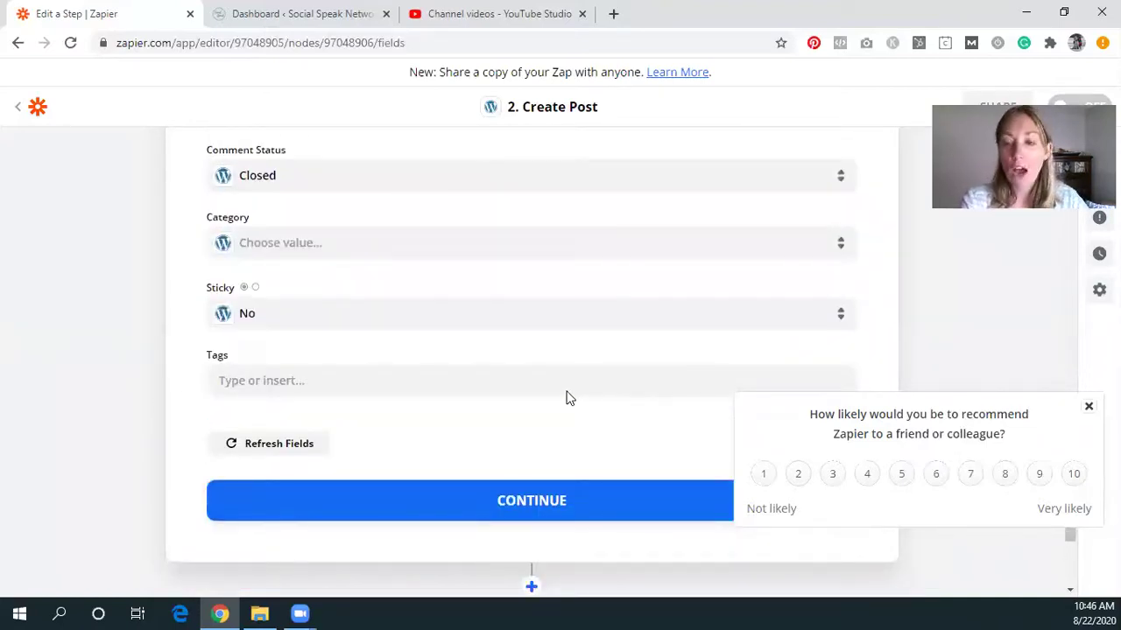
scroll(565, 399, up, 1)
scroll(566, 398, down, 1)
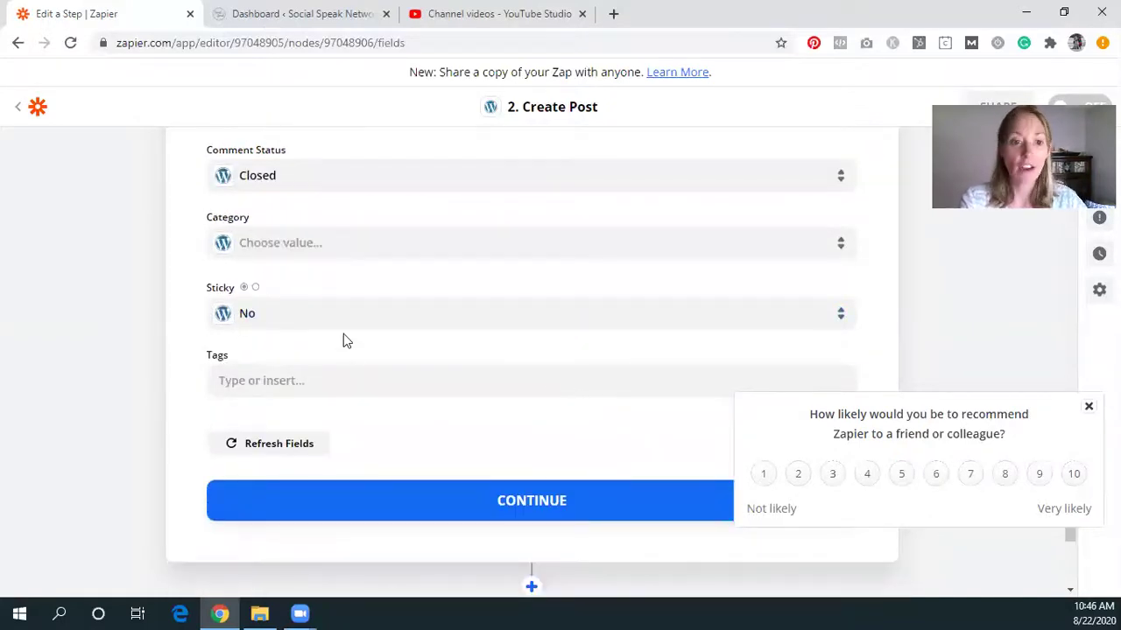
click(304, 377)
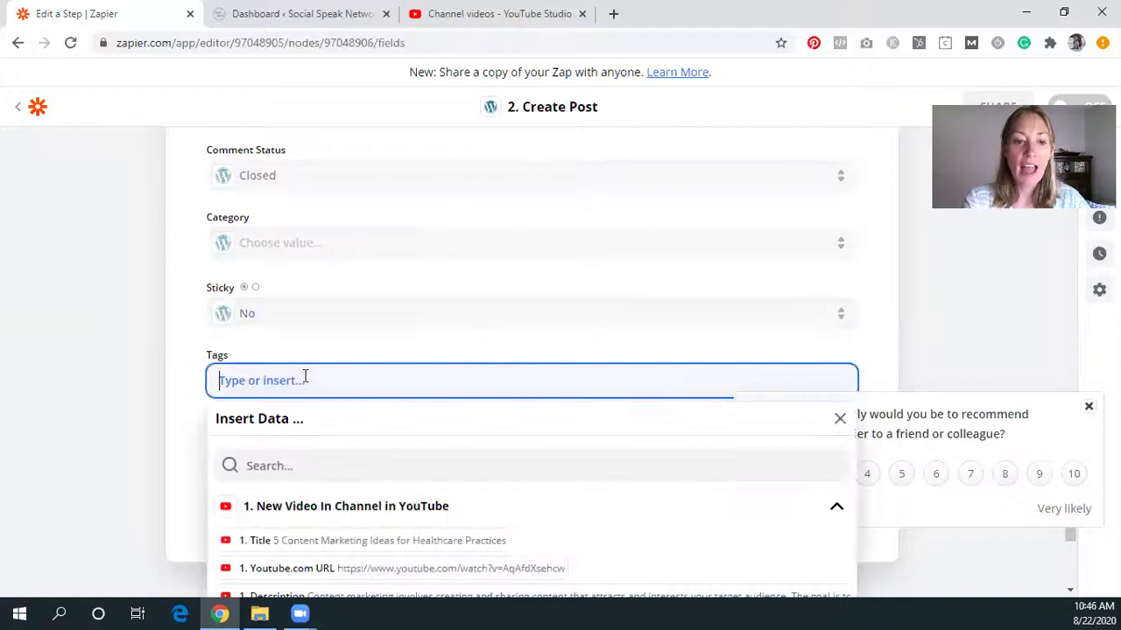
click(353, 536)
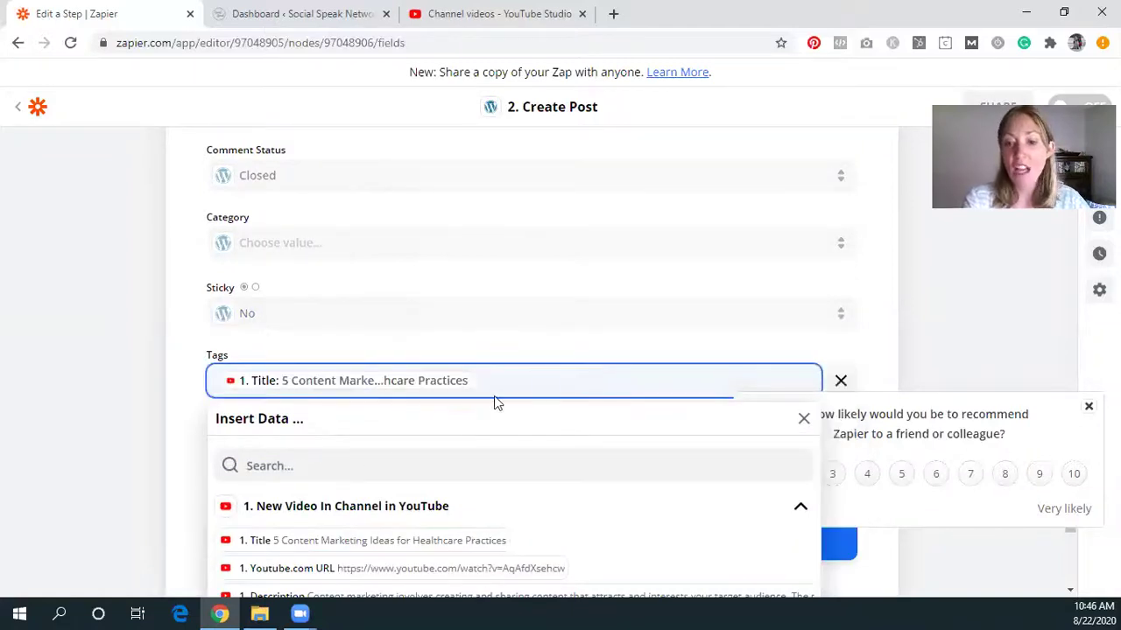
Step: Assign the post to the Video category
click(175, 346)
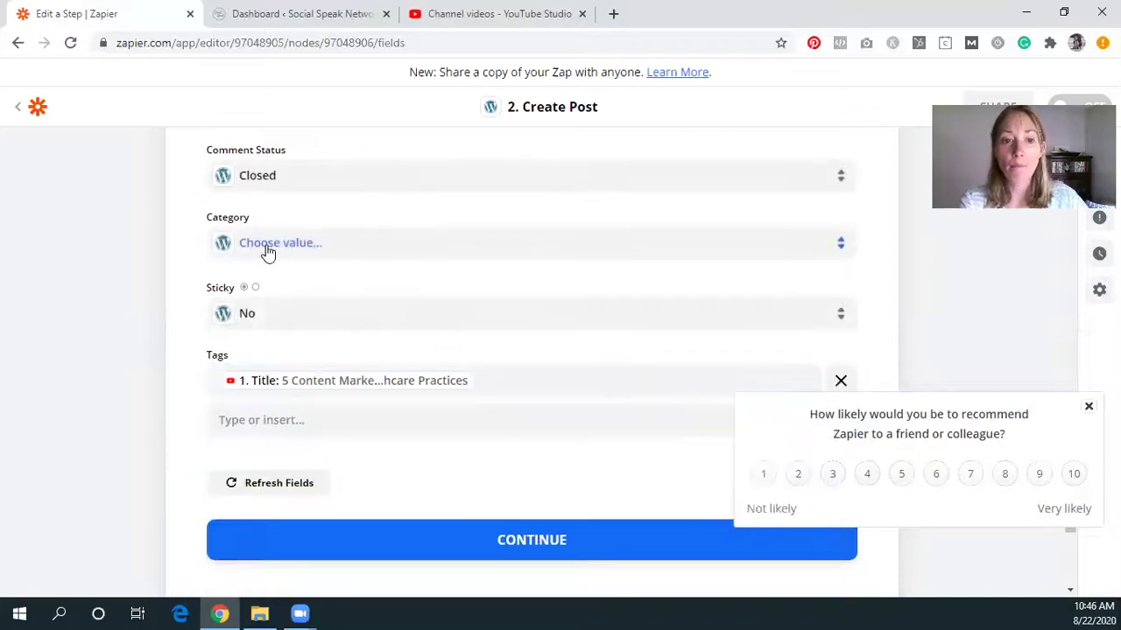
click(268, 252)
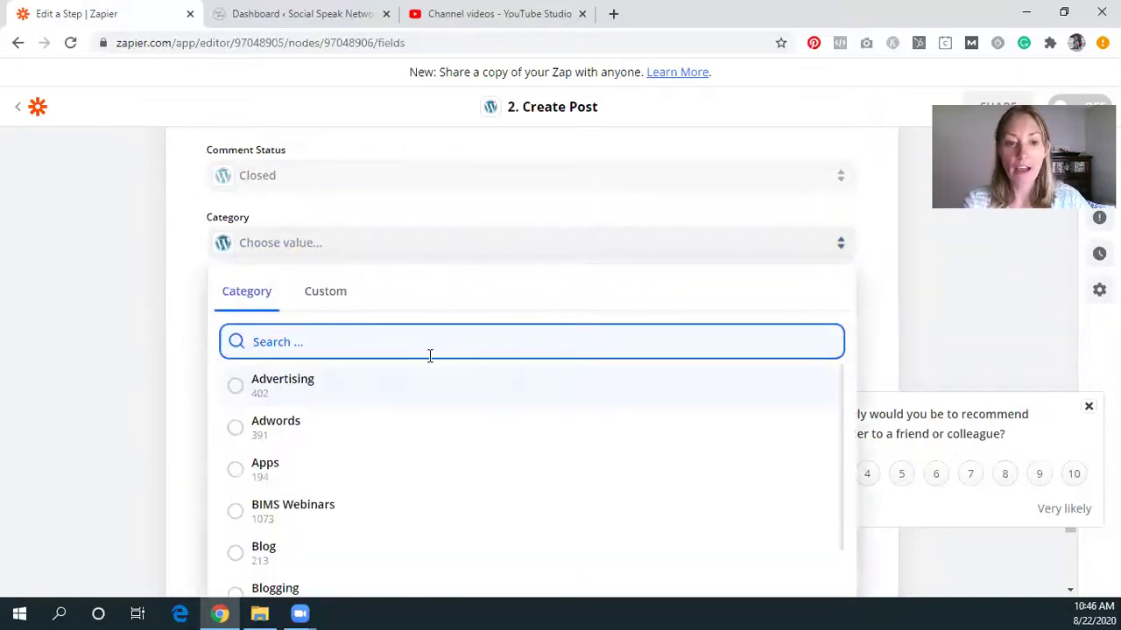
scroll(380, 429, down, 5)
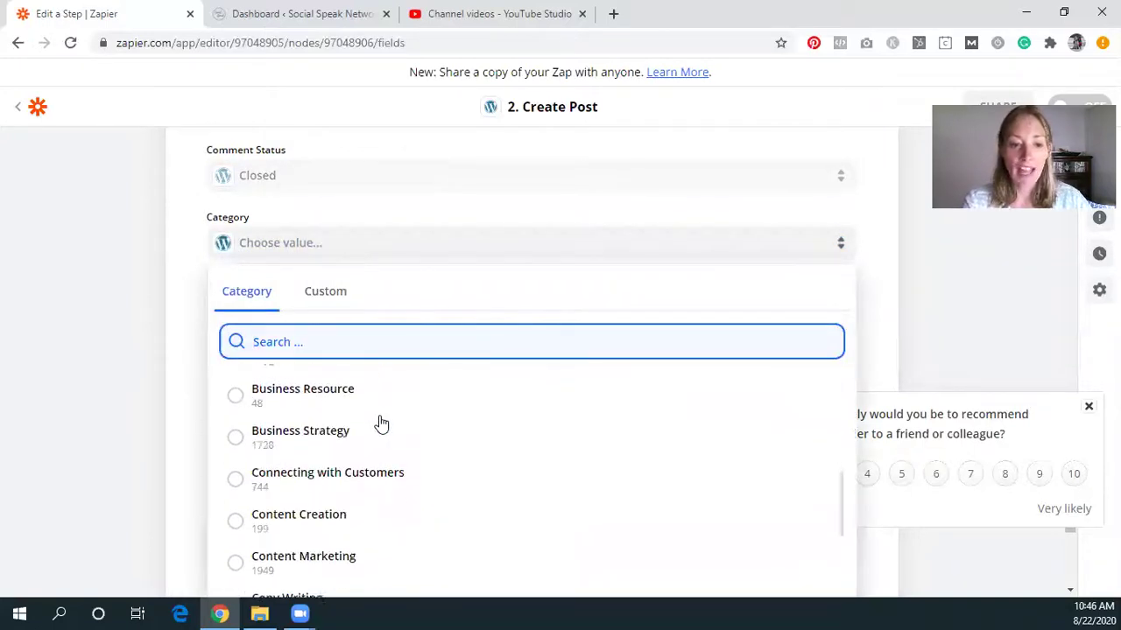
scroll(380, 428, down, 5)
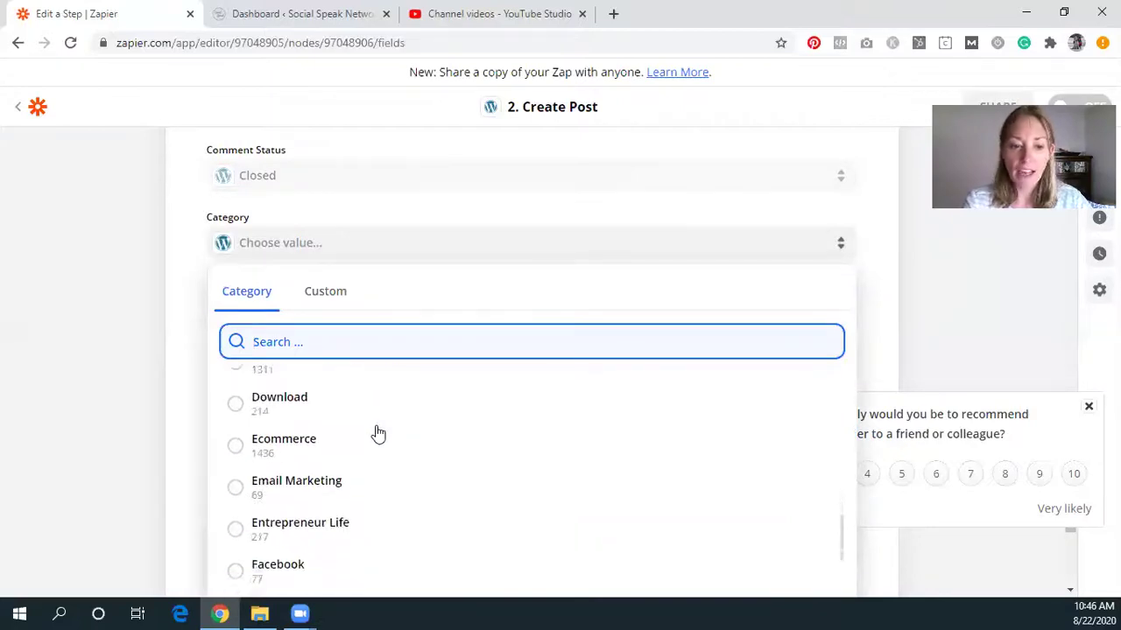
scroll(378, 434, down, 5)
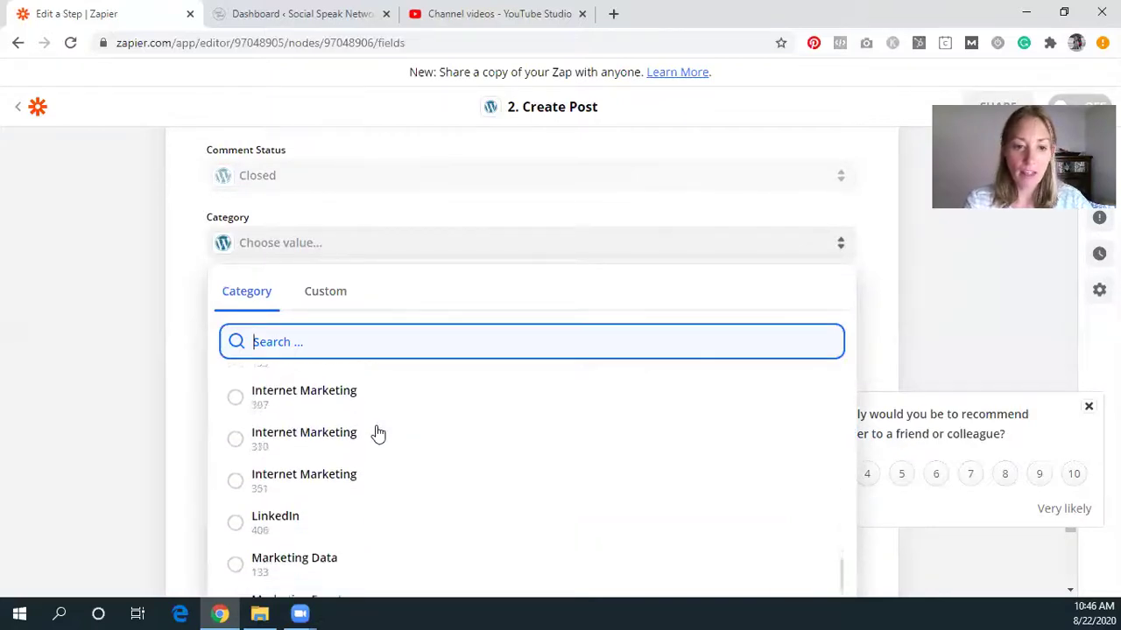
scroll(376, 433, down, 5)
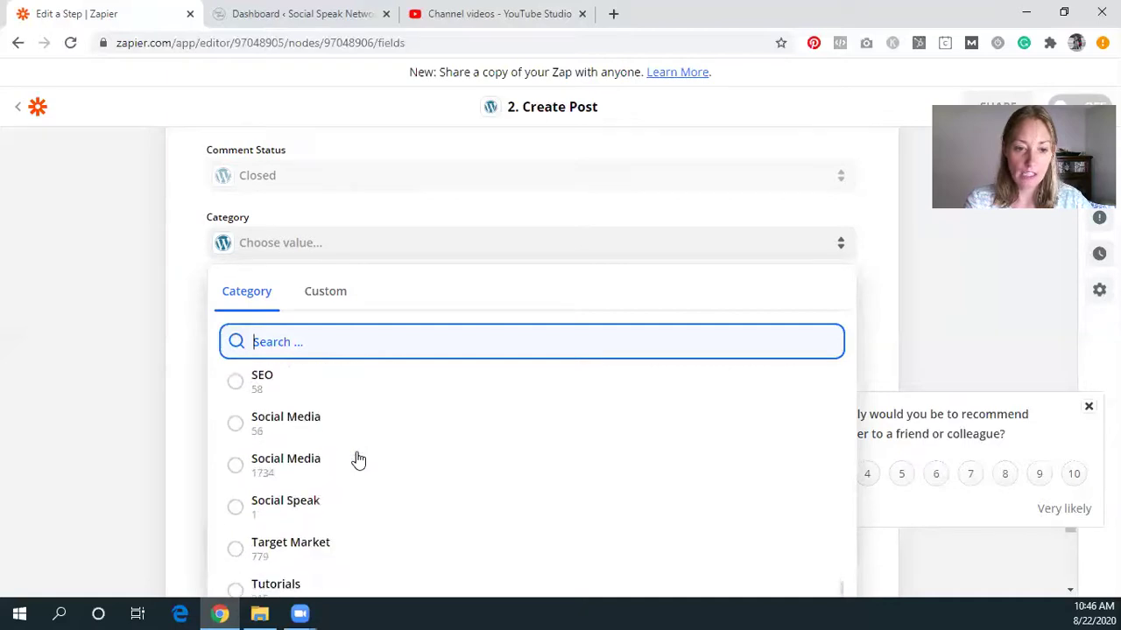
scroll(358, 460, down, 5)
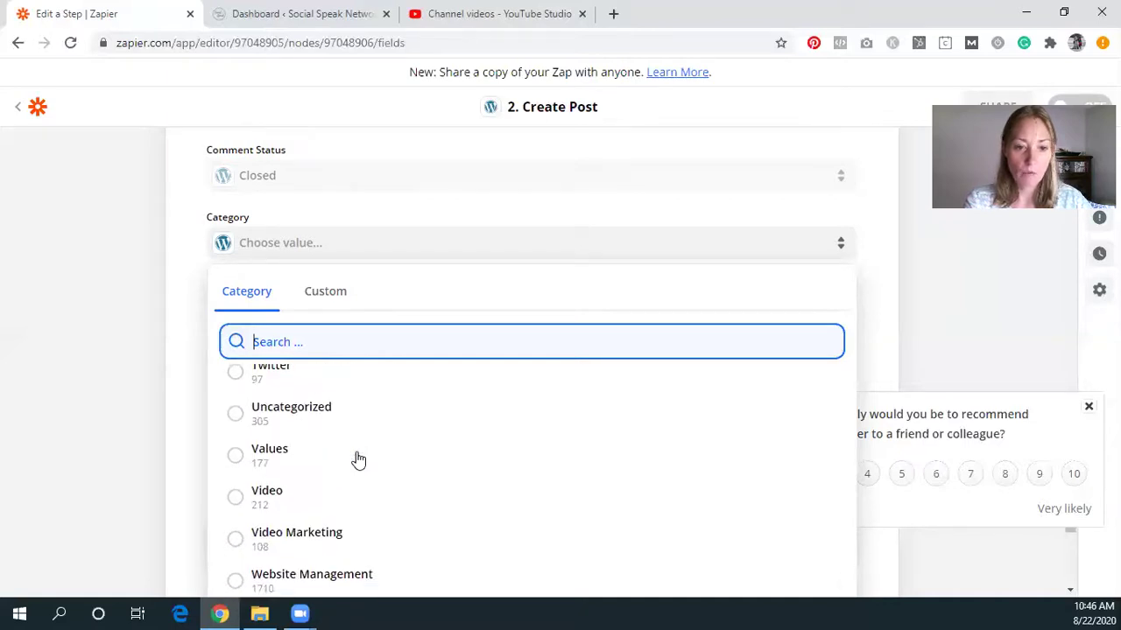
click(233, 498)
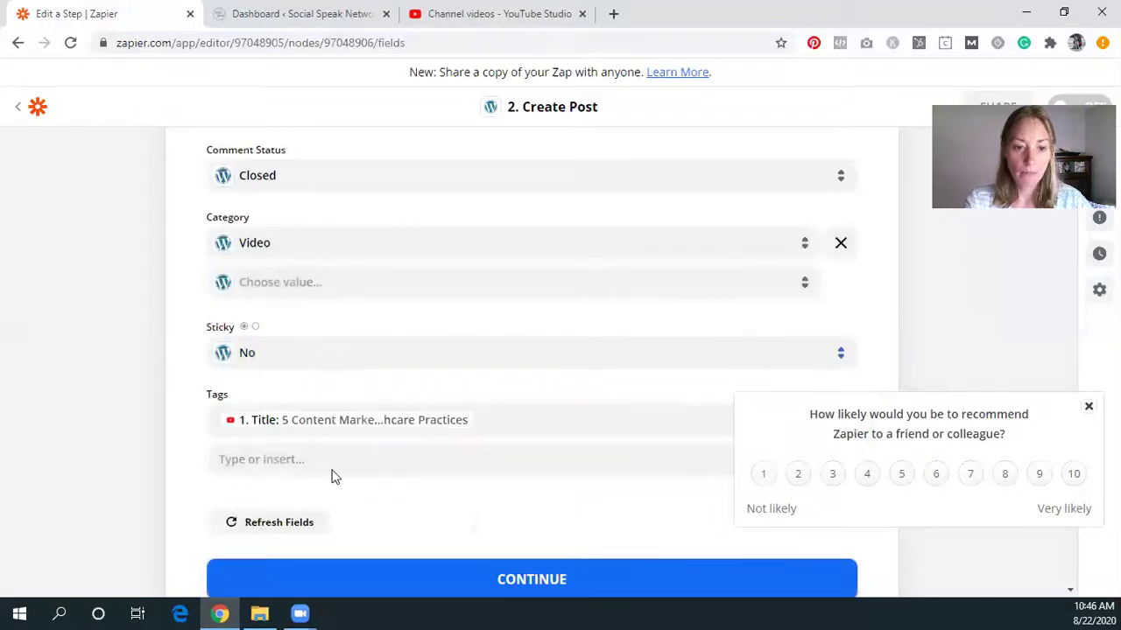
scroll(331, 476, down, 1)
Step: Reopen the Tags data list, close it without adding anything, and scroll to Continue
click(270, 376)
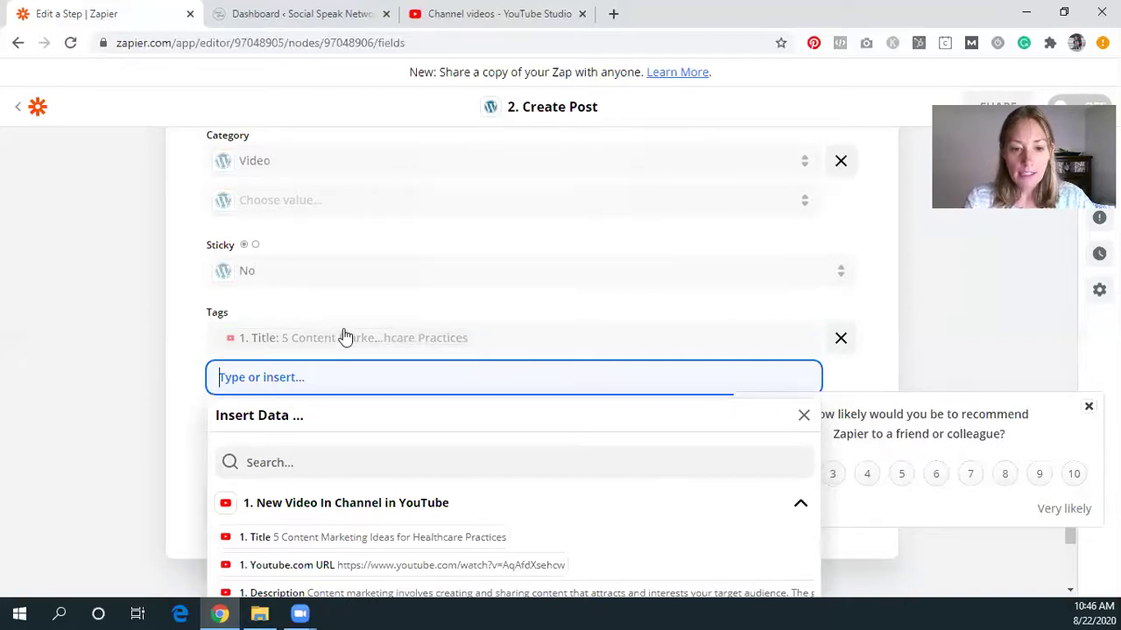
click(186, 331)
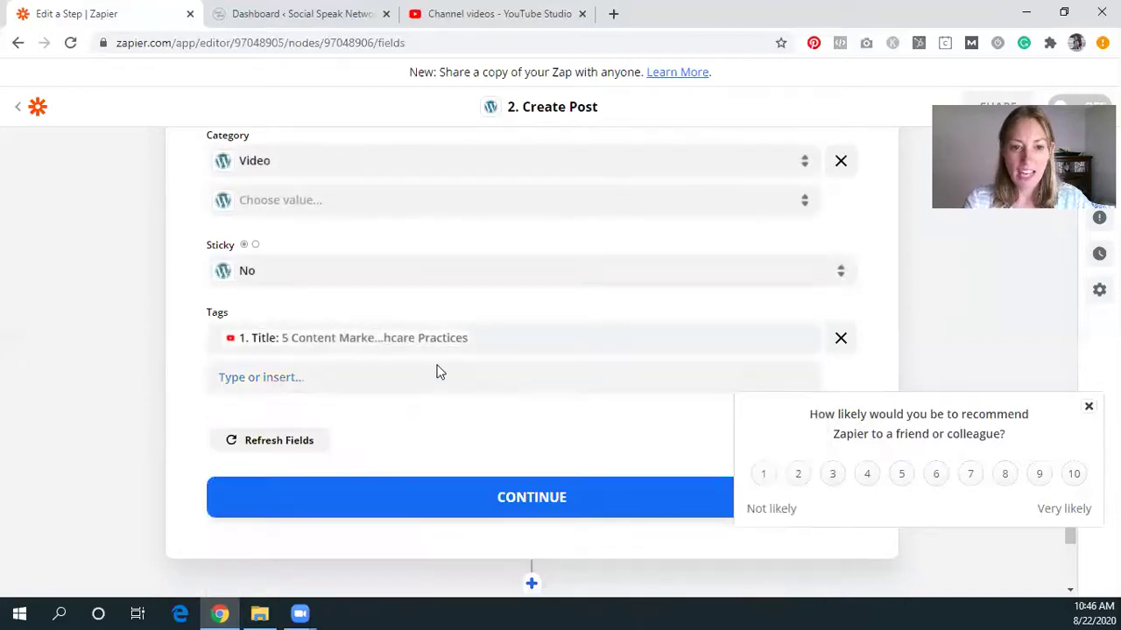
scroll(184, 263, up, 2)
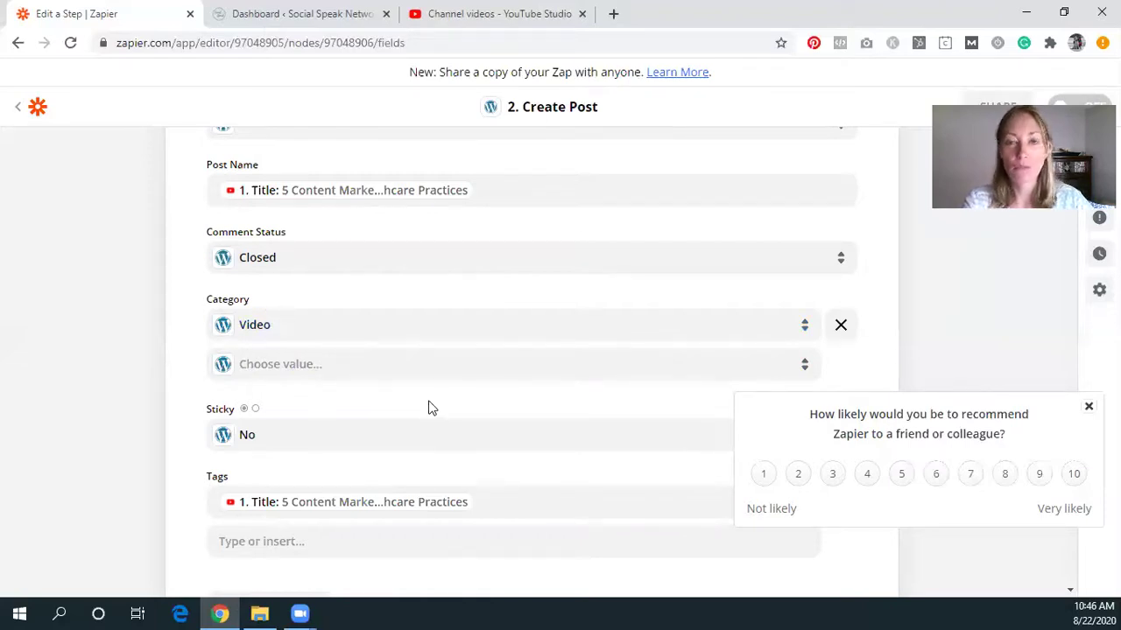
scroll(376, 403, down, 1)
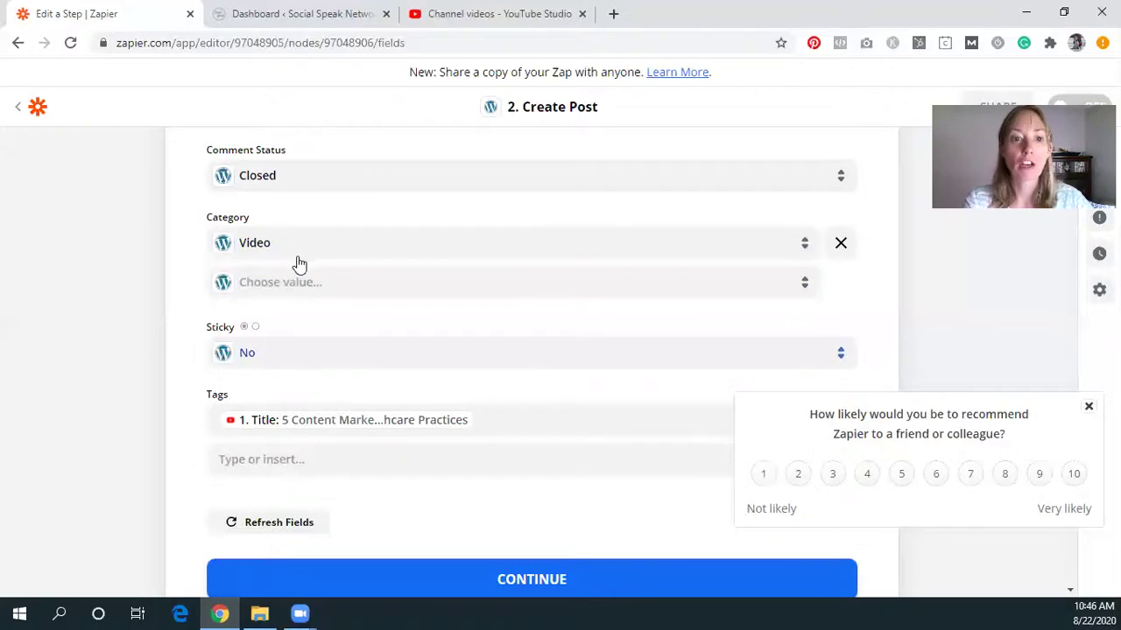
scroll(565, 412, down, 3)
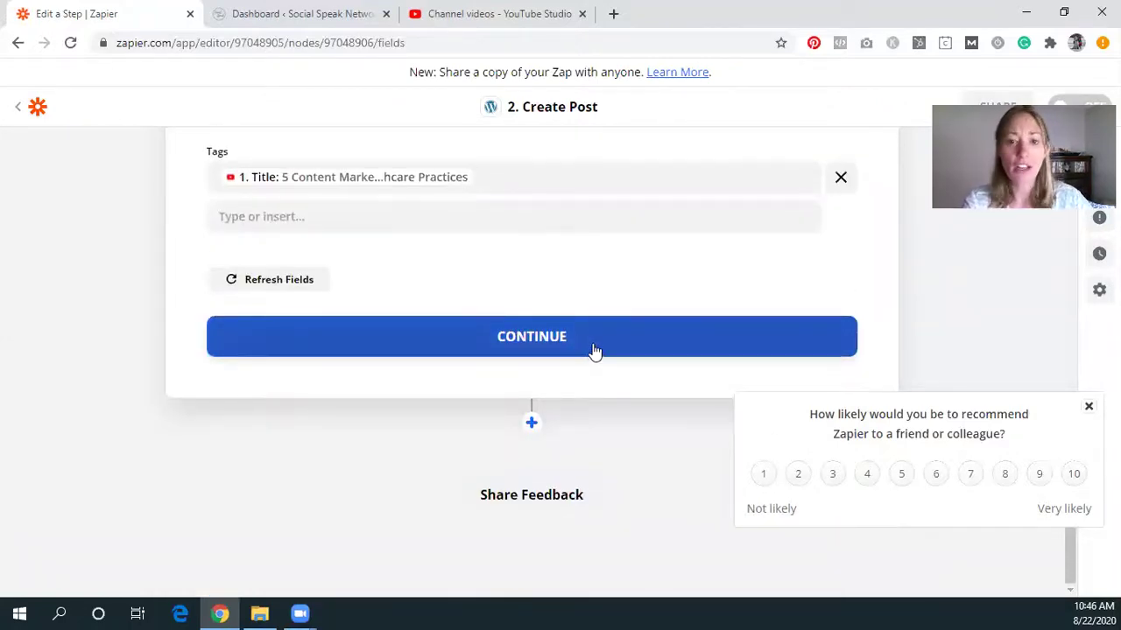
Step: Continue, run the test to create a WordPress post, then switch to the WordPress dashboard
click(593, 350)
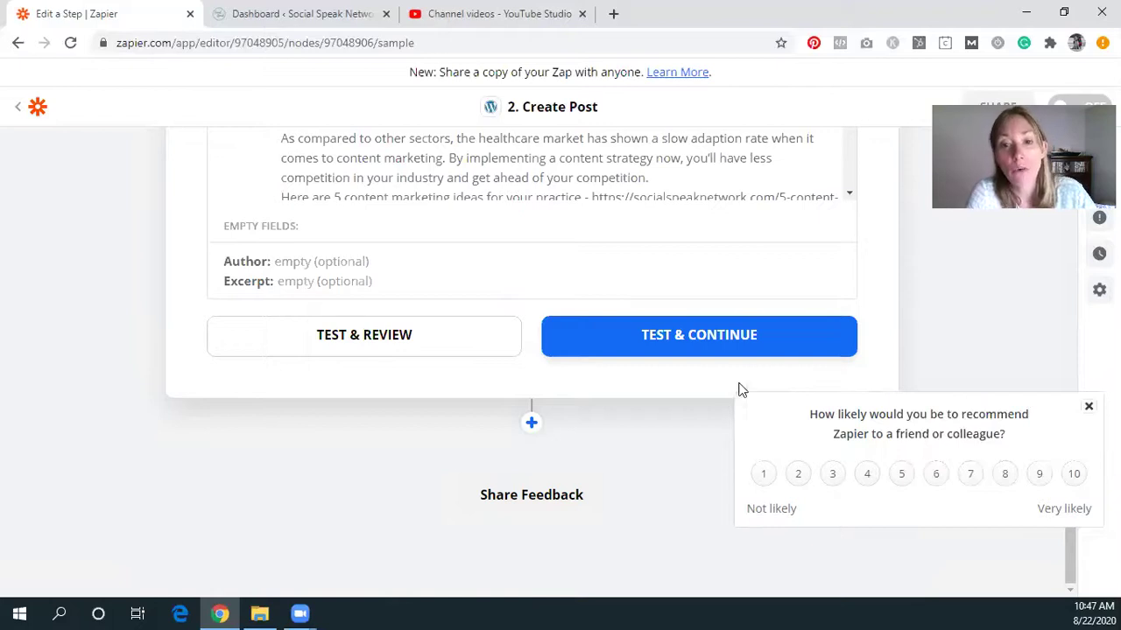
click(754, 343)
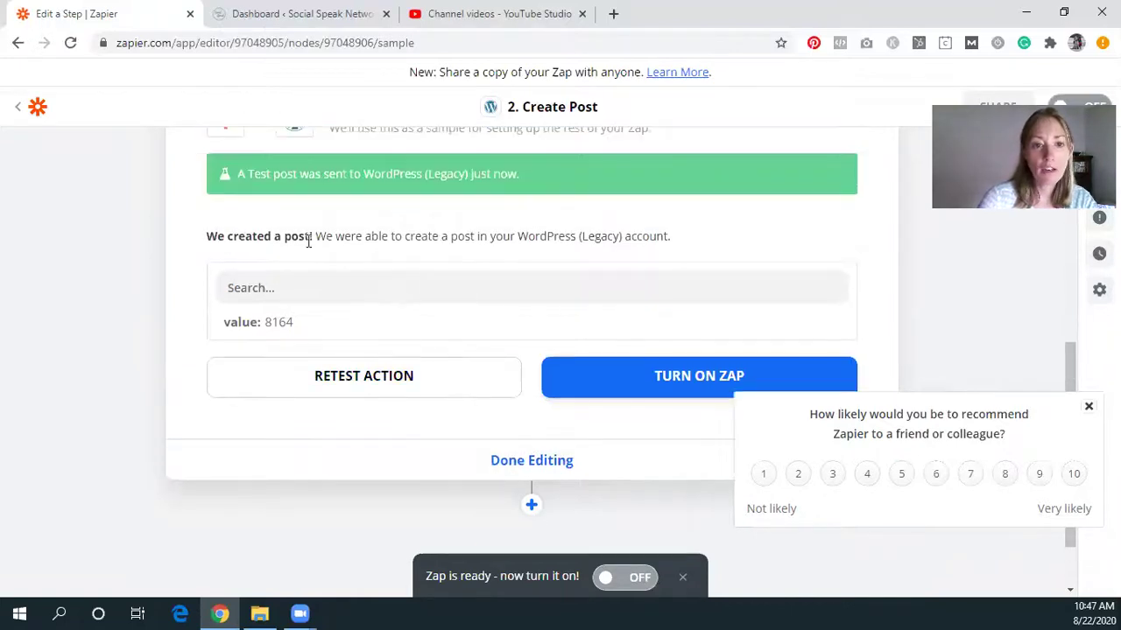
click(329, 11)
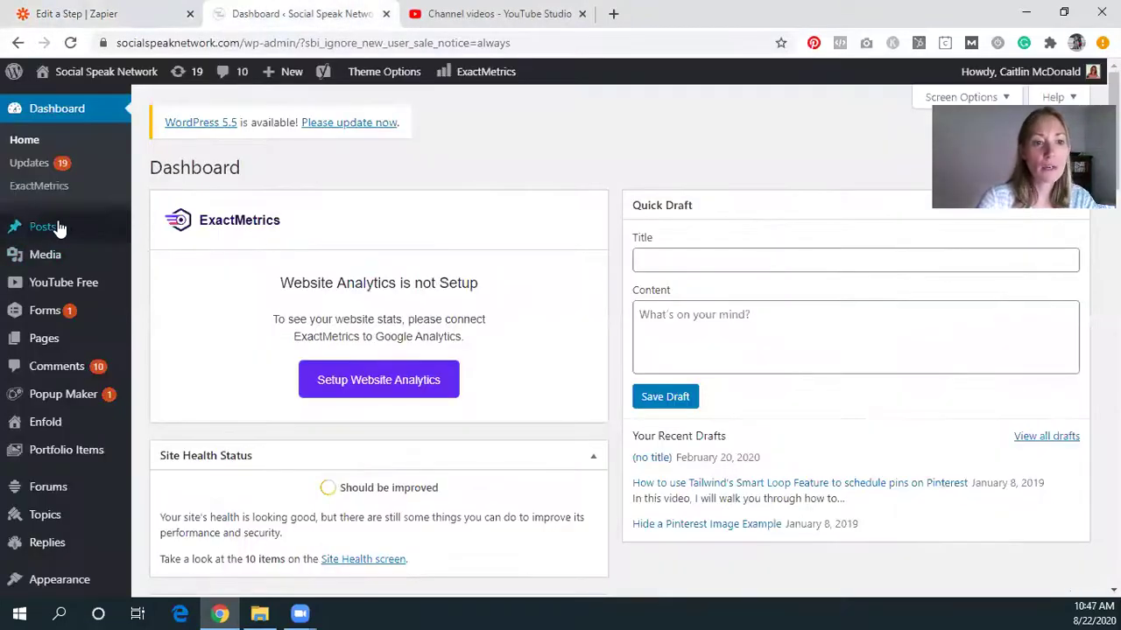
Step: Open WordPress Posts and right-click the '5 Content Marketing Ideas for Healthcare Practices' draft
mouse_move(58, 226)
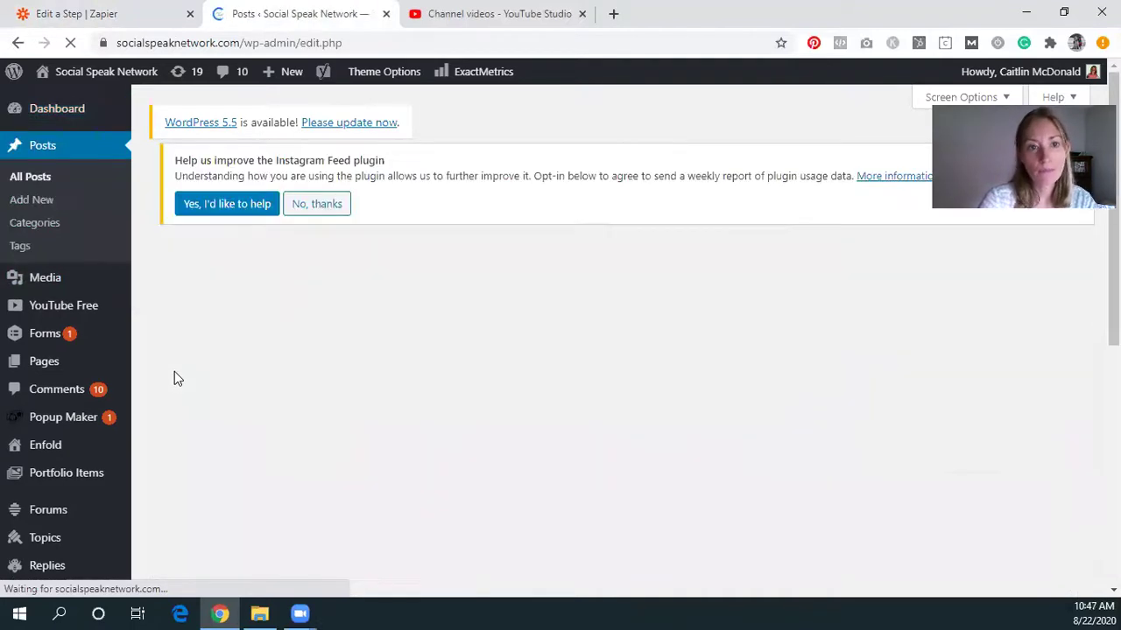
scroll(429, 376, down, 1)
scroll(430, 377, down, 3)
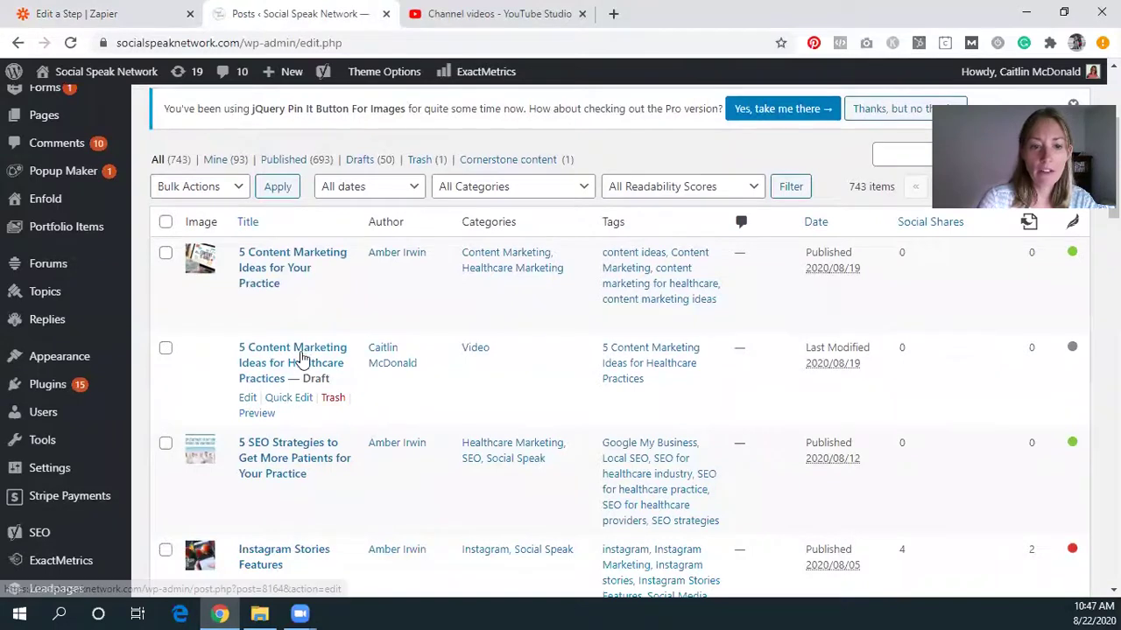
right_click(300, 355)
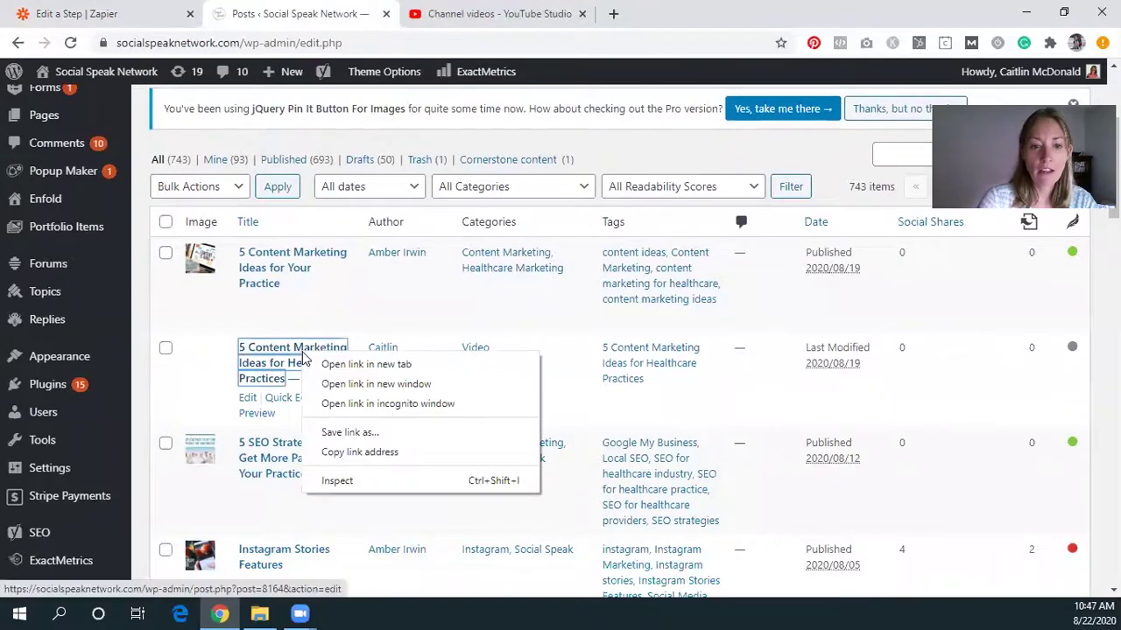
Step: Preview the draft and scroll through its healthcare-marketing intro heading and description text
click(290, 424)
click(253, 413)
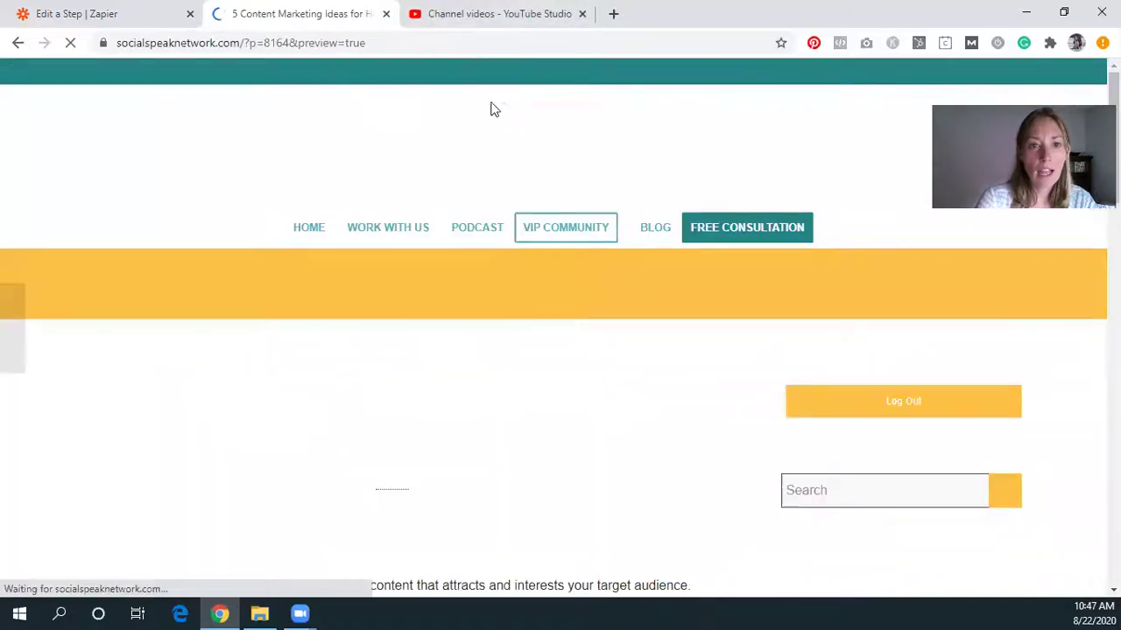
scroll(520, 243, down, 3)
scroll(474, 252, down, 2)
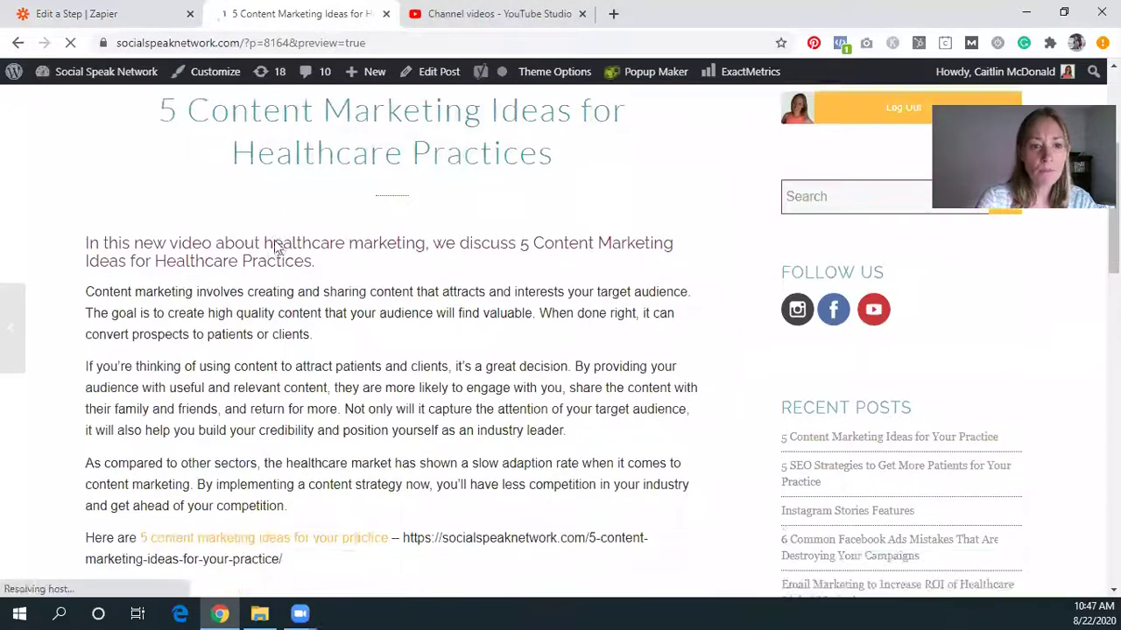
scroll(117, 153, up, 1)
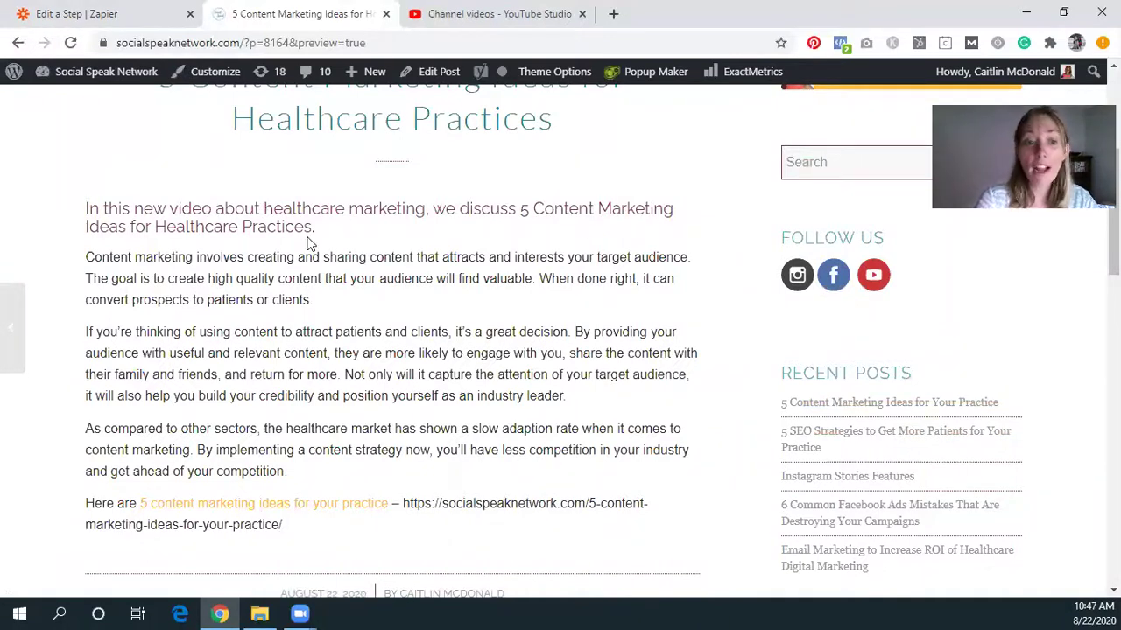
scroll(308, 244, down, 1)
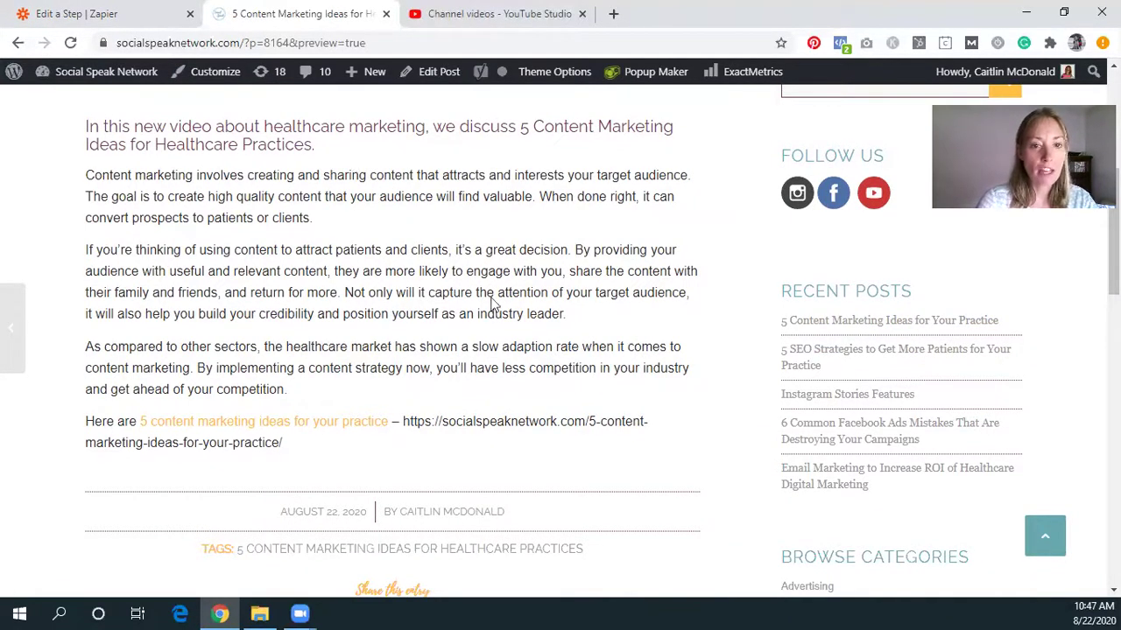
scroll(444, 256, down, 2)
scroll(442, 259, up, 3)
scroll(442, 266, up, 1)
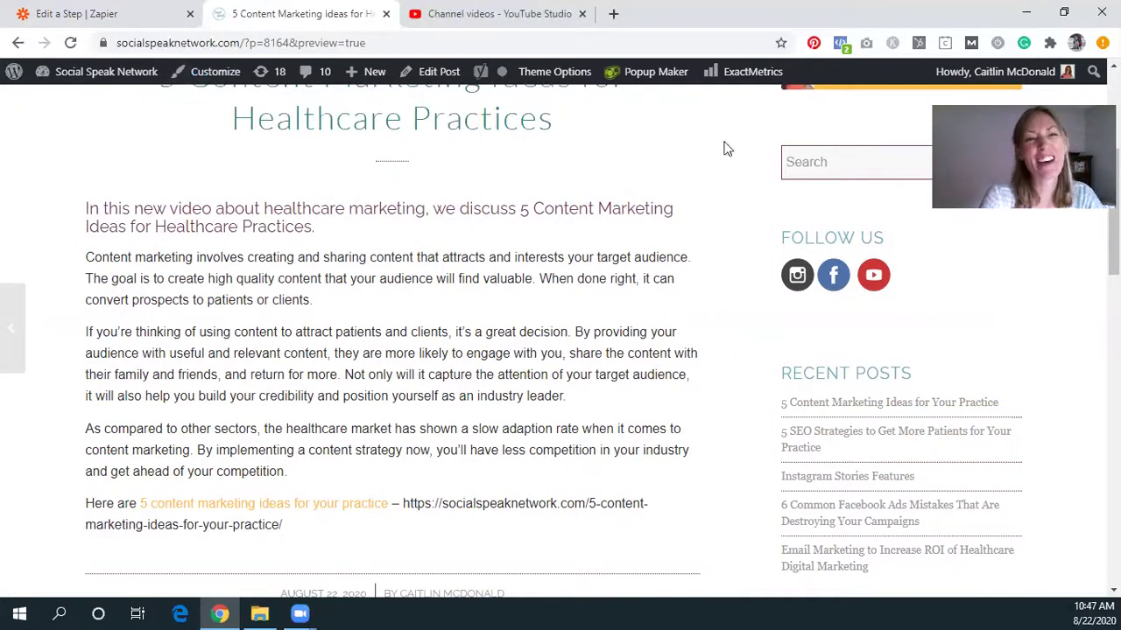
Step: Back in Zapier, reopen Customize Post and search 'emb' in Content's data list without inserting
click(75, 9)
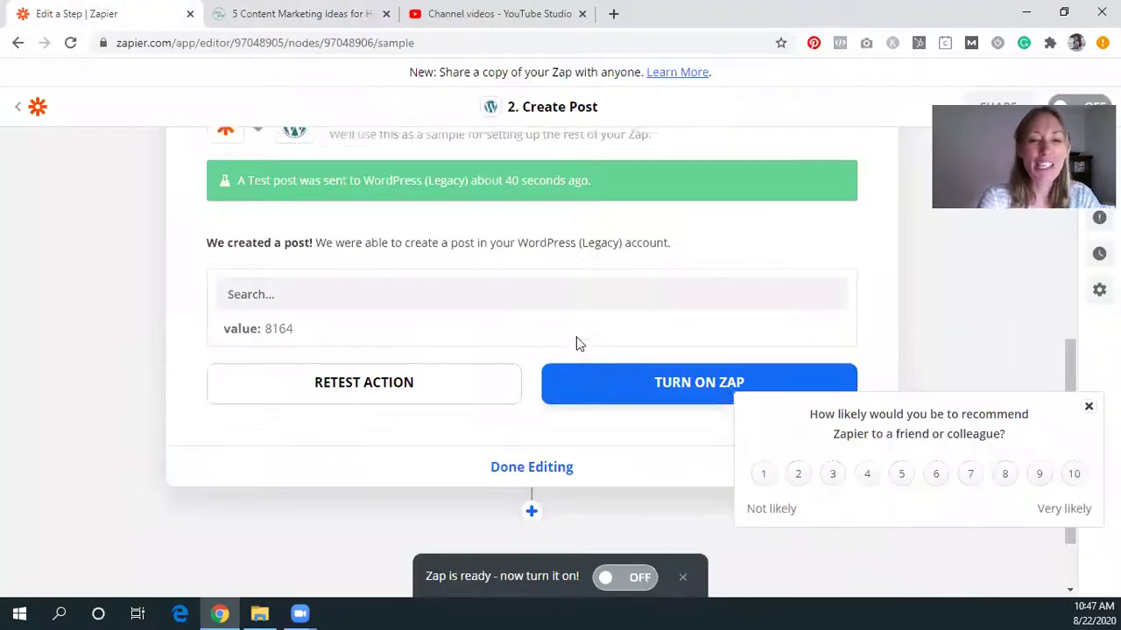
scroll(575, 342, up, 3)
scroll(577, 339, up, 2)
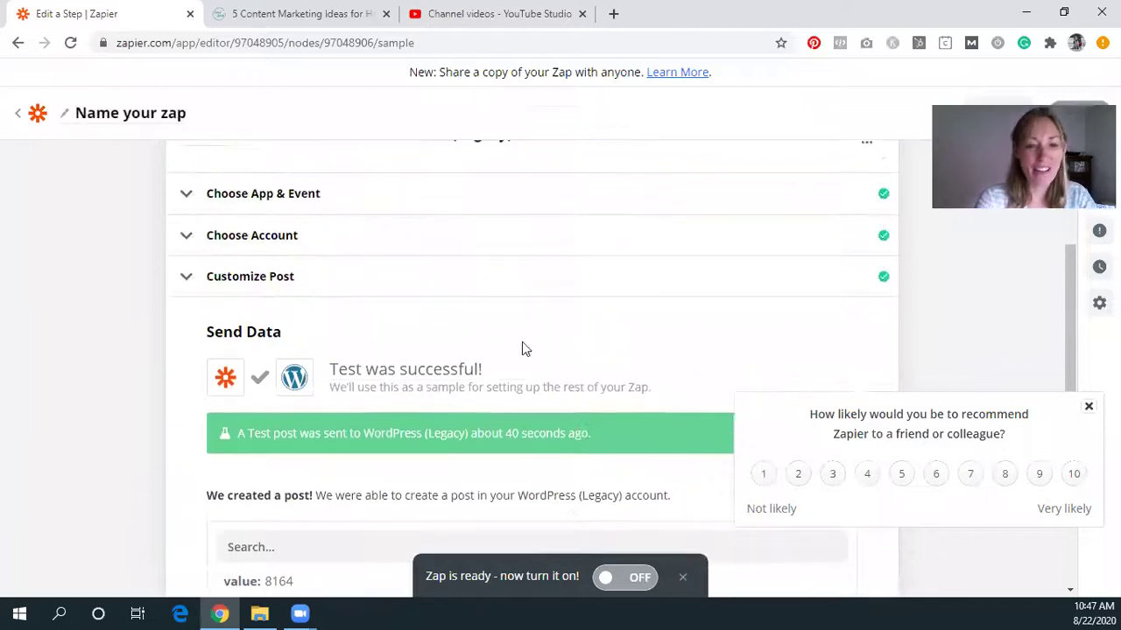
click(461, 277)
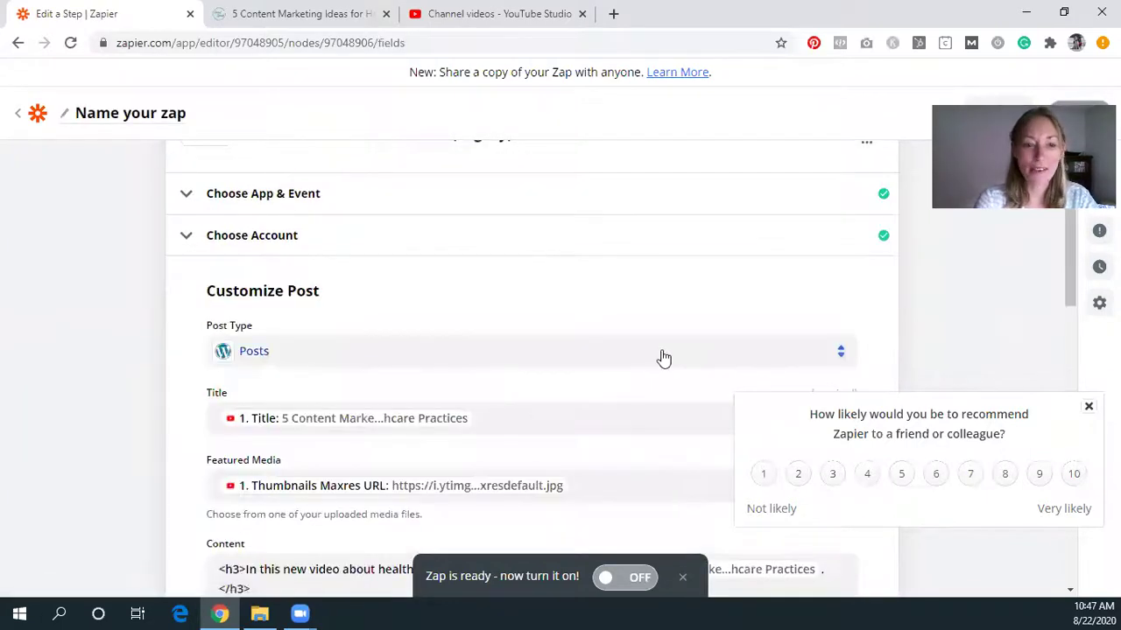
scroll(663, 355, down, 5)
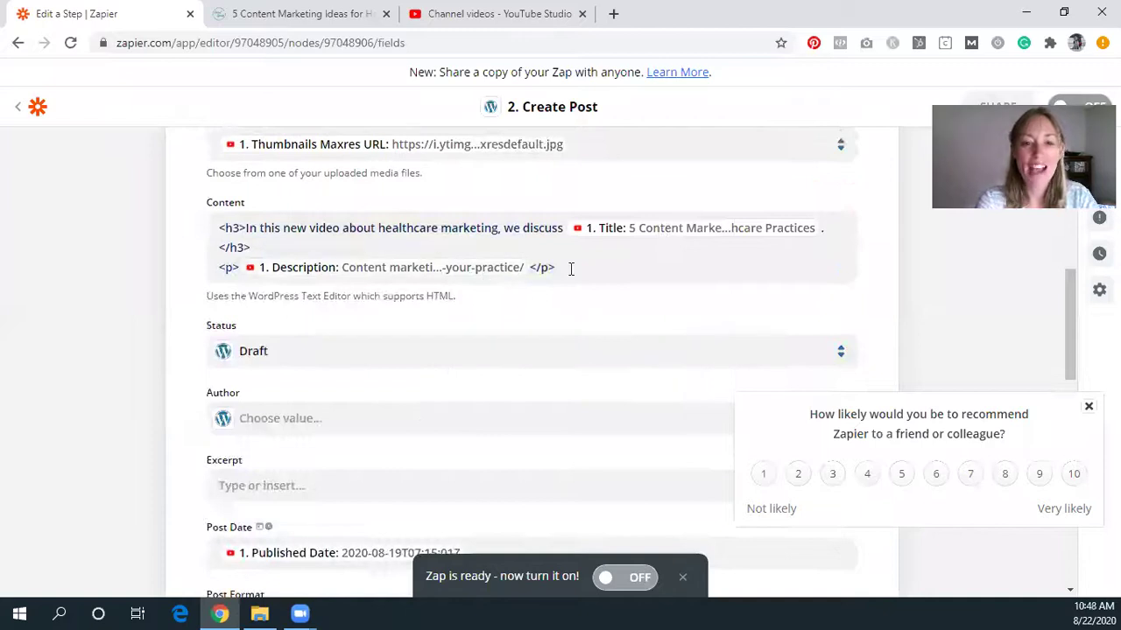
click(570, 267)
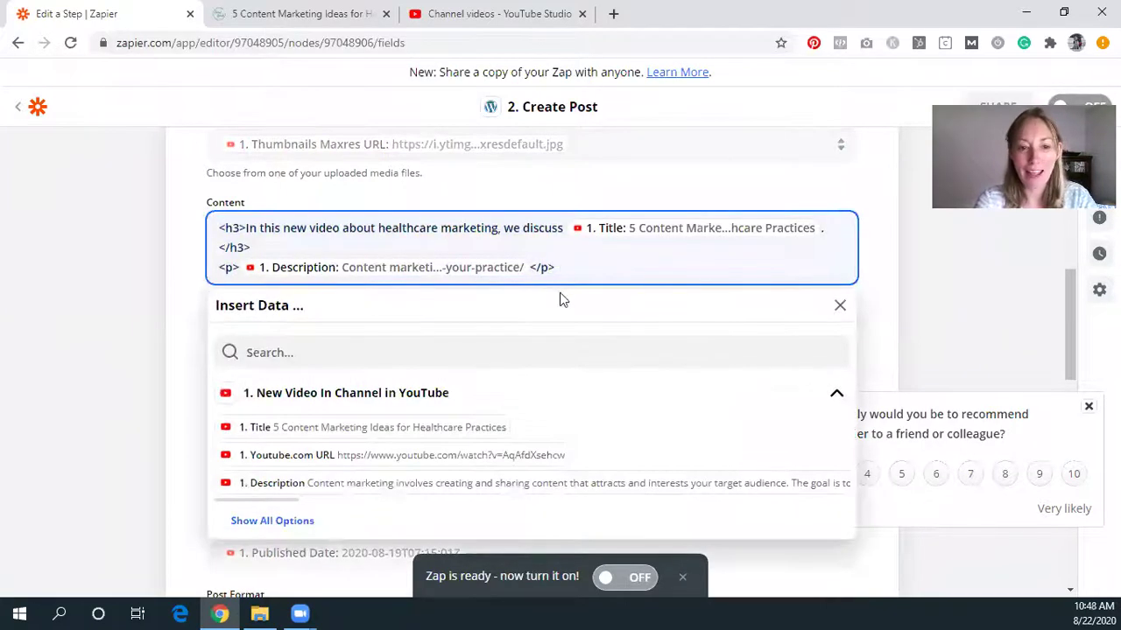
click(513, 340)
text(emb)
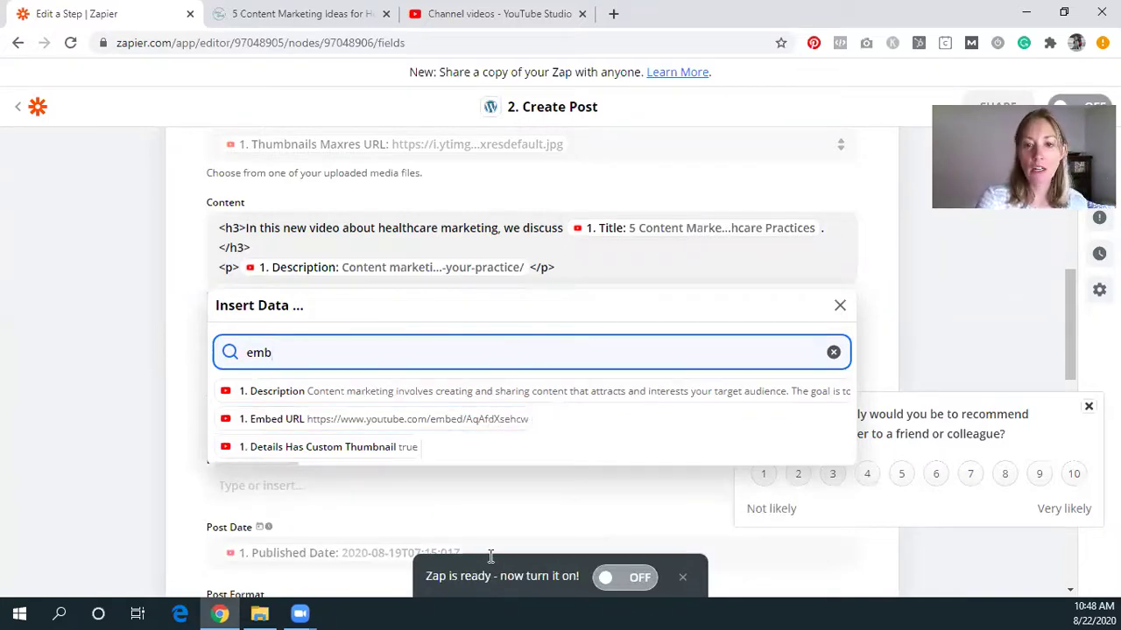
key(Escape)
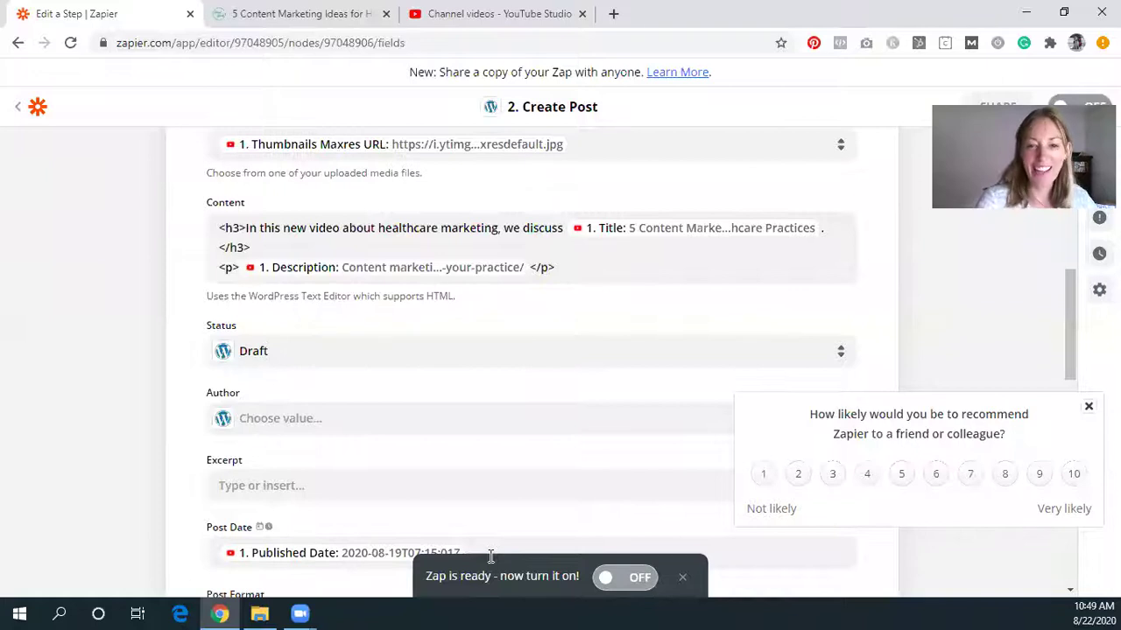
Step: Paste the YouTube iframe embed code on a new Content line and delete its hard-coded src URL
click(665, 268)
key(Return)
key(Return)
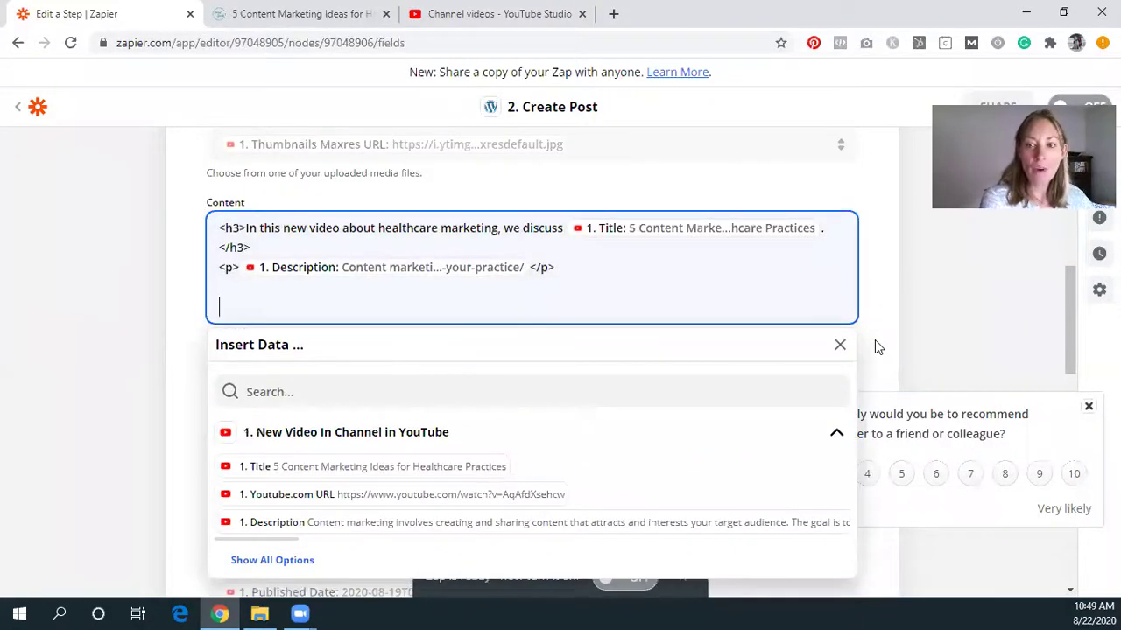
key(BackSpace)
text(<iframe width="560" height="315" src="https://www.youtube.com/embed/2Pcp1lDGBus" frameborder="0" allow="accelerometer; autoplay; encrypted-media; gyroscope; picture-in-picture" allowfullscreen></iframe>)
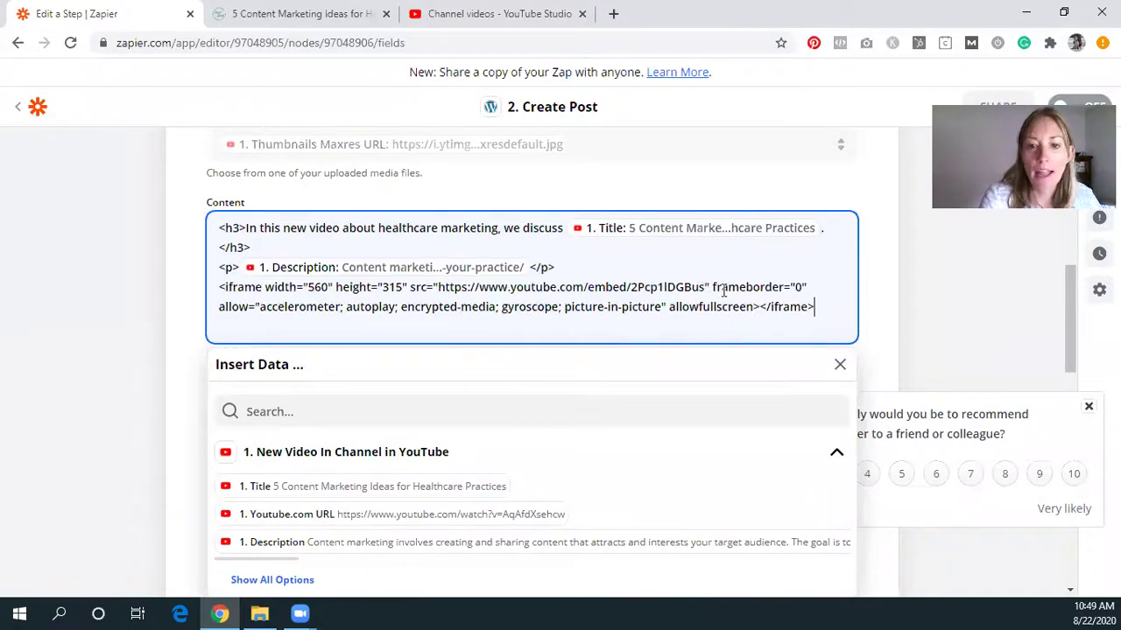
drag(707, 287, 438, 287)
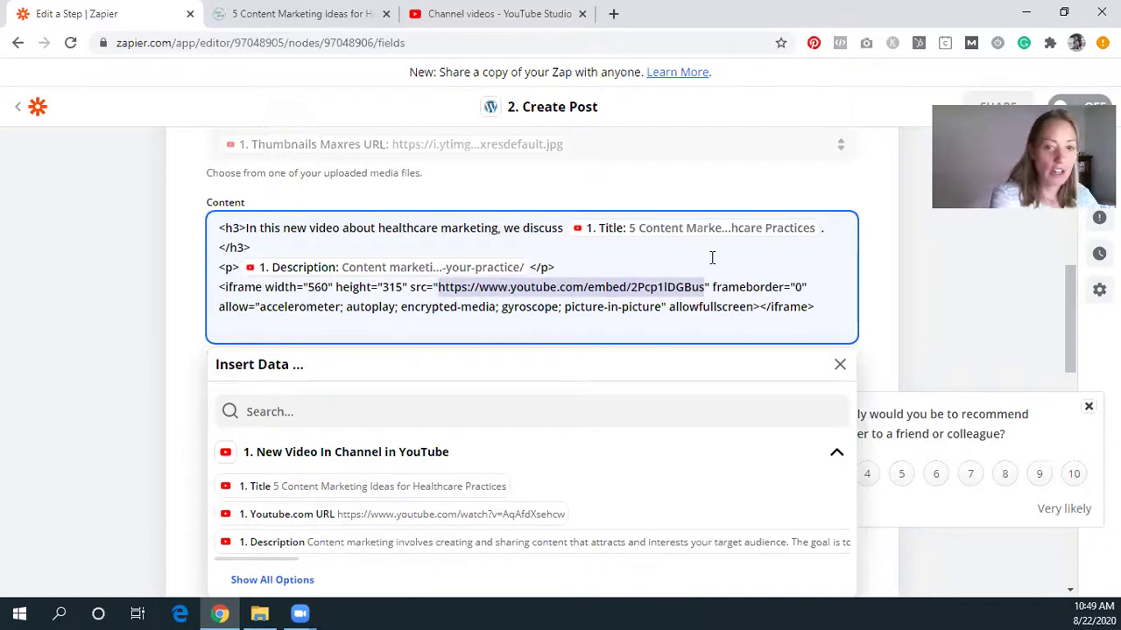
key(BackSpace)
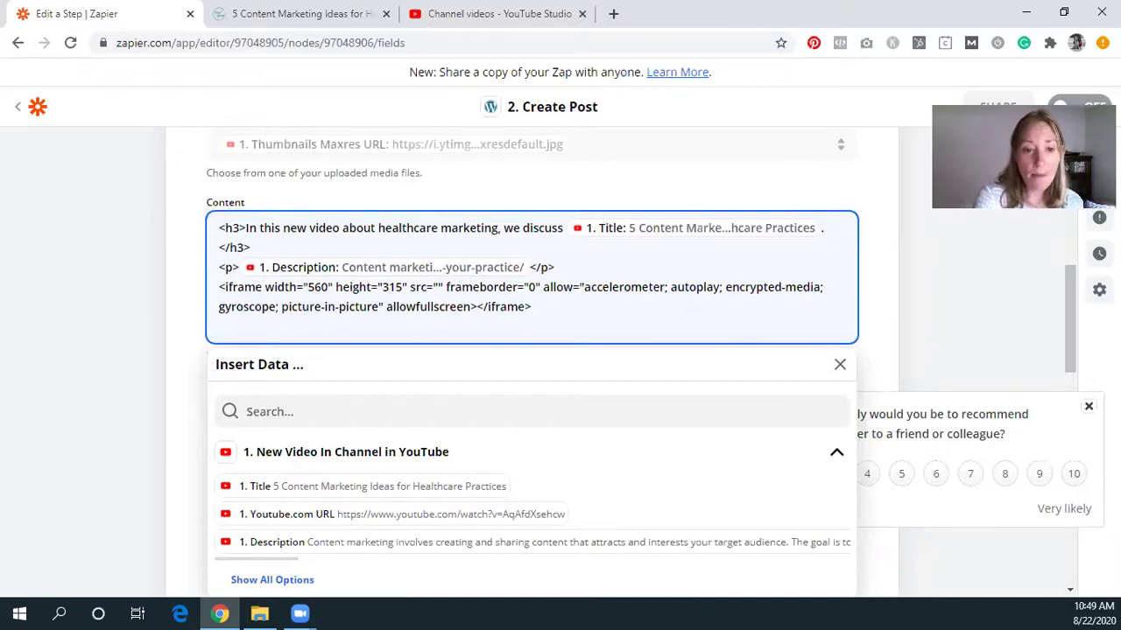
Step: Search 'emb' and insert 1. Embed URL as the iframe's src
click(370, 409)
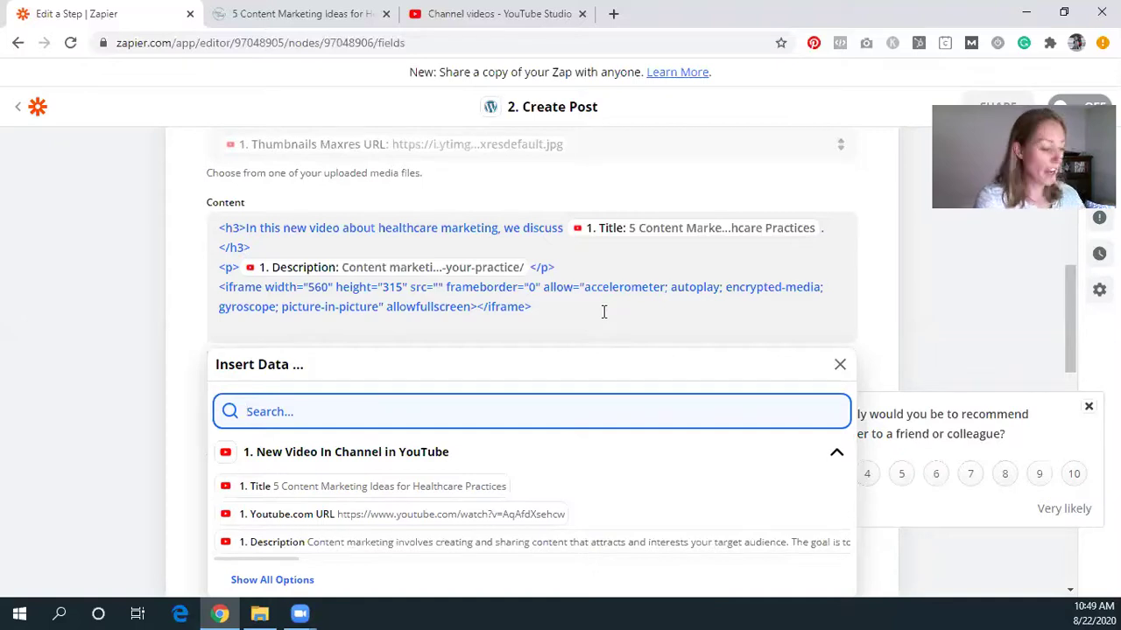
text(emb)
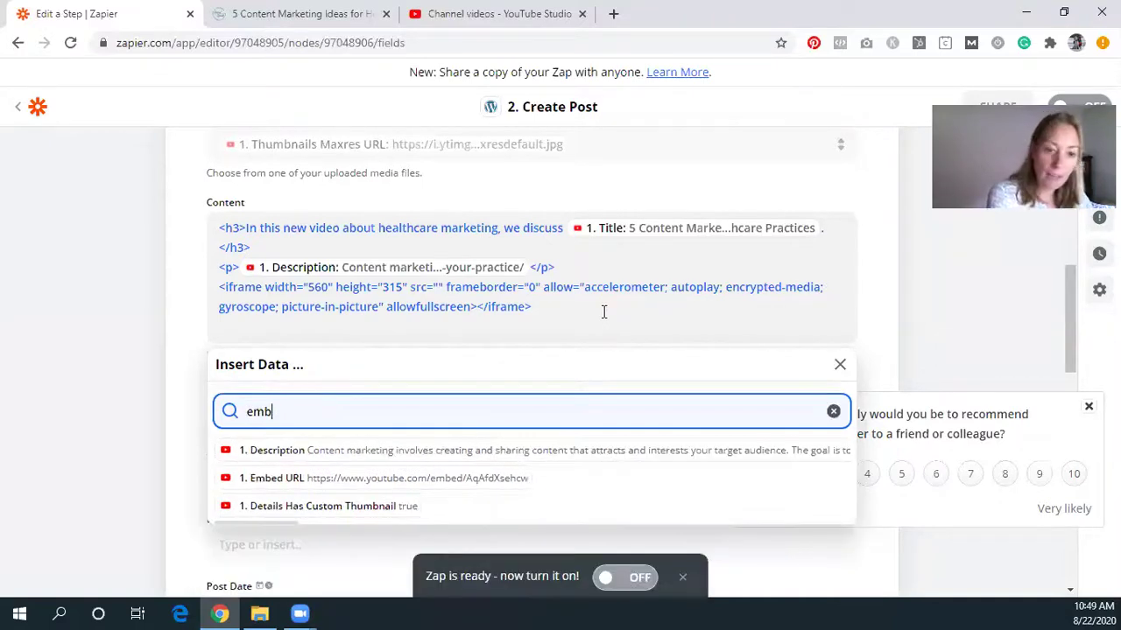
click(345, 481)
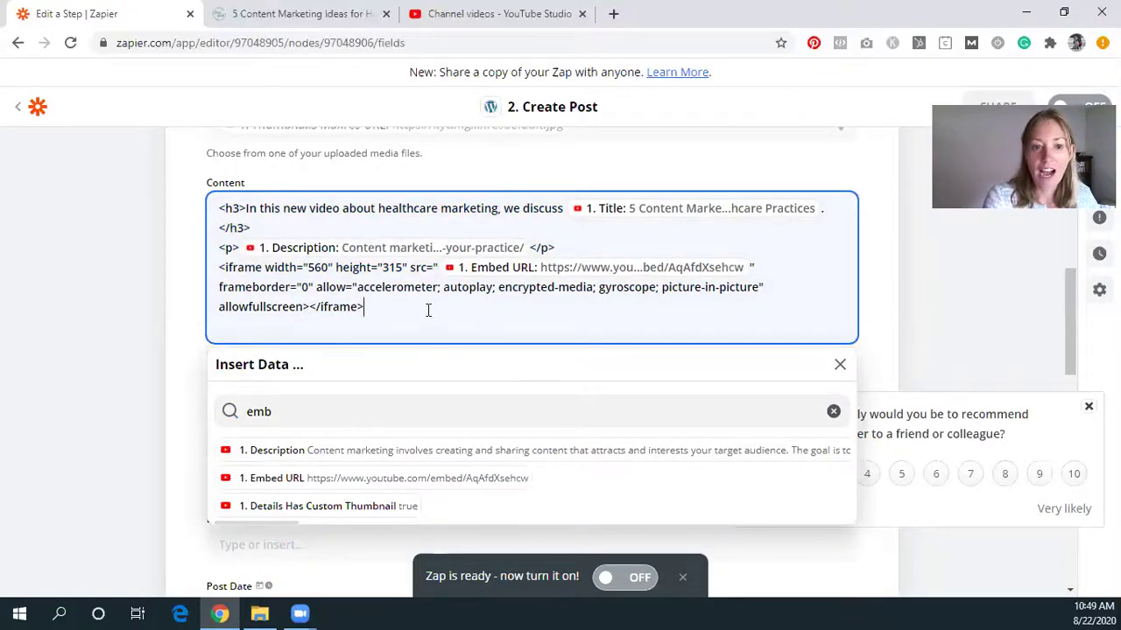
Step: Finish editing Create Post and retest it to send another draft, then view WordPress Posts
scroll(303, 341, down, 15)
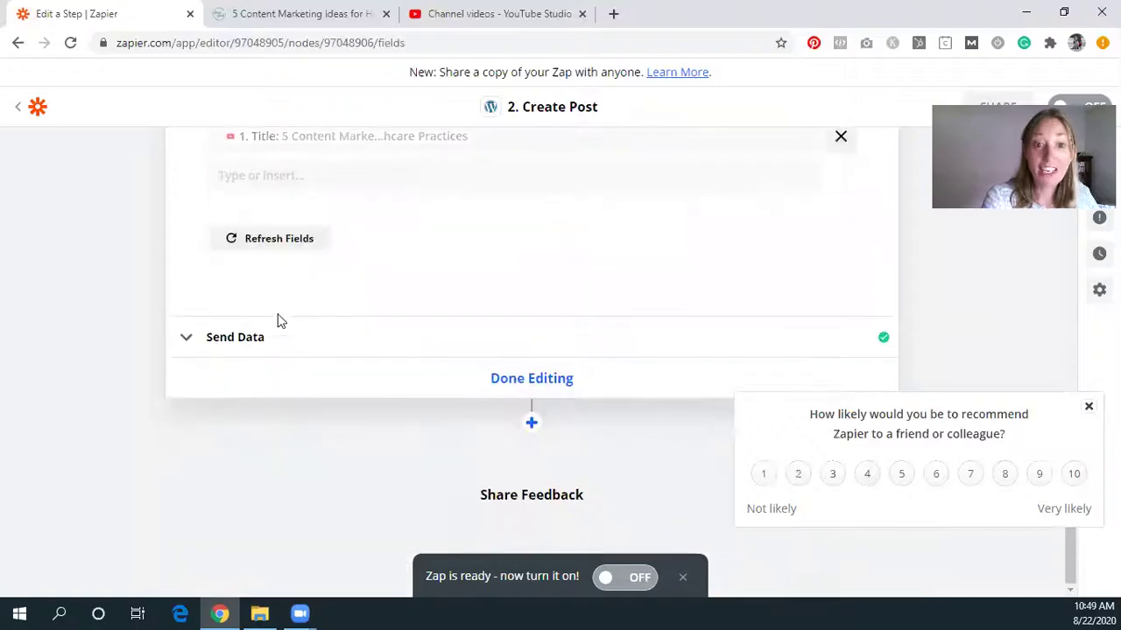
click(505, 378)
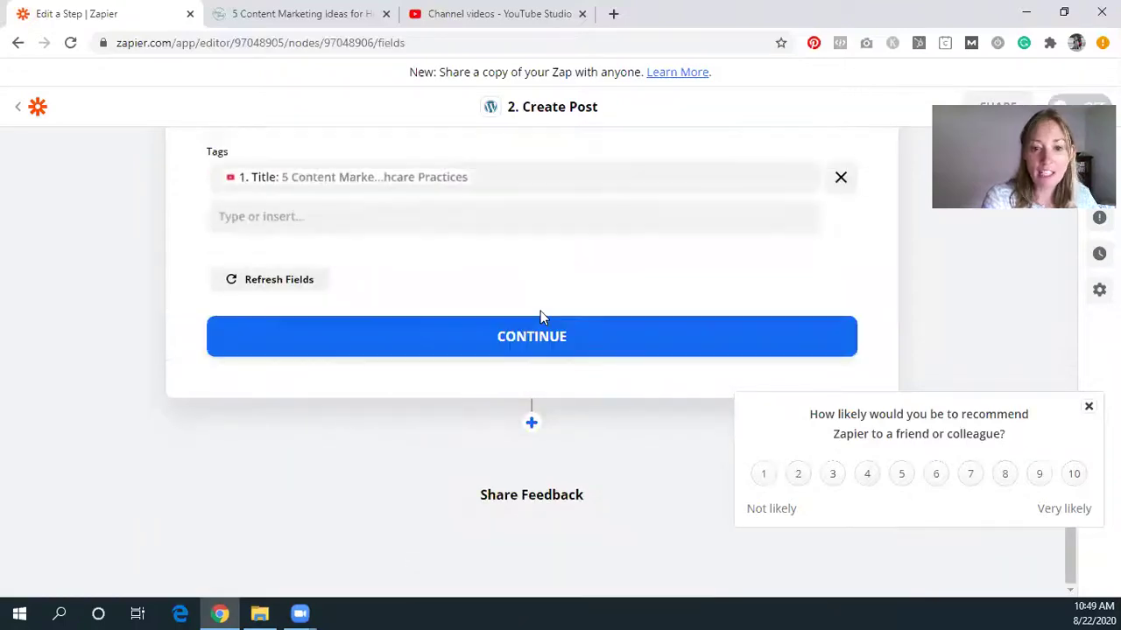
click(531, 345)
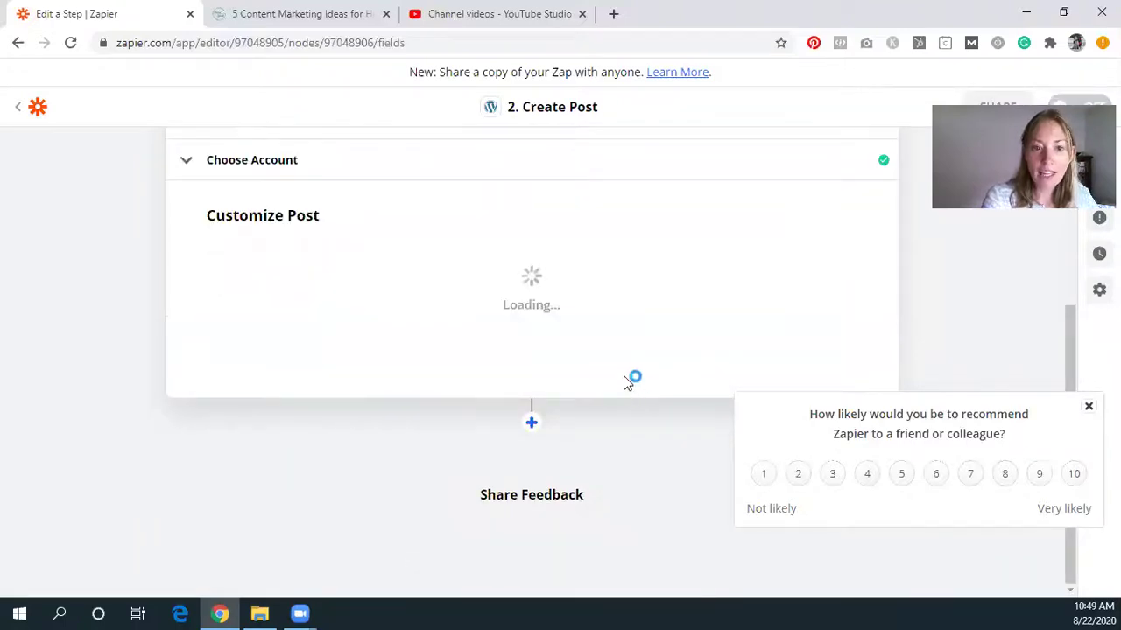
scroll(555, 353, down, 4)
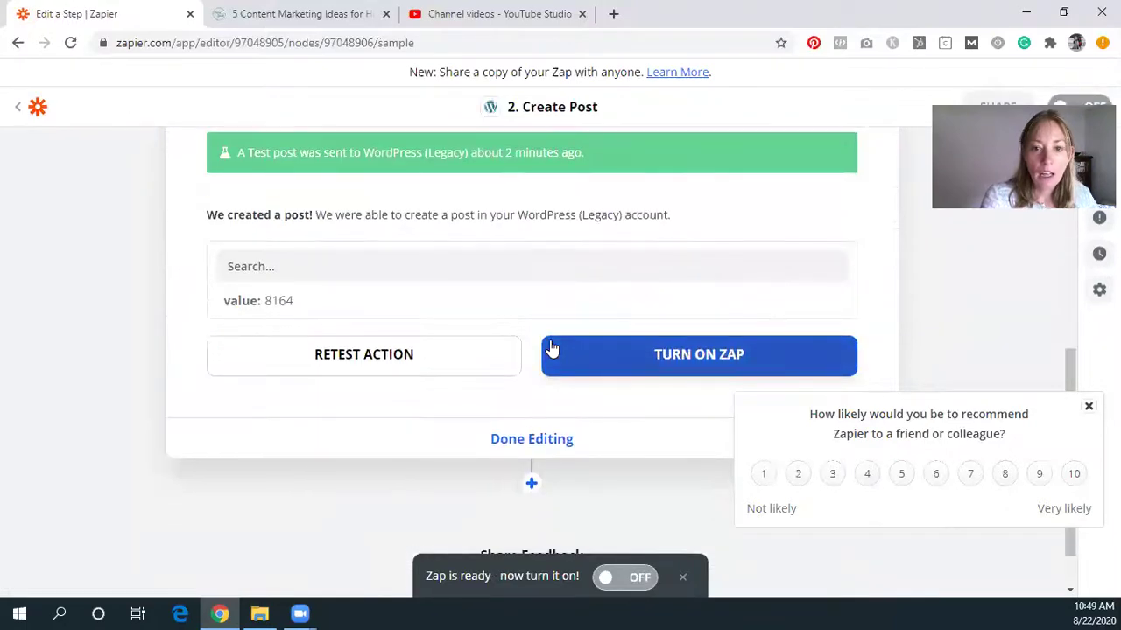
click(336, 364)
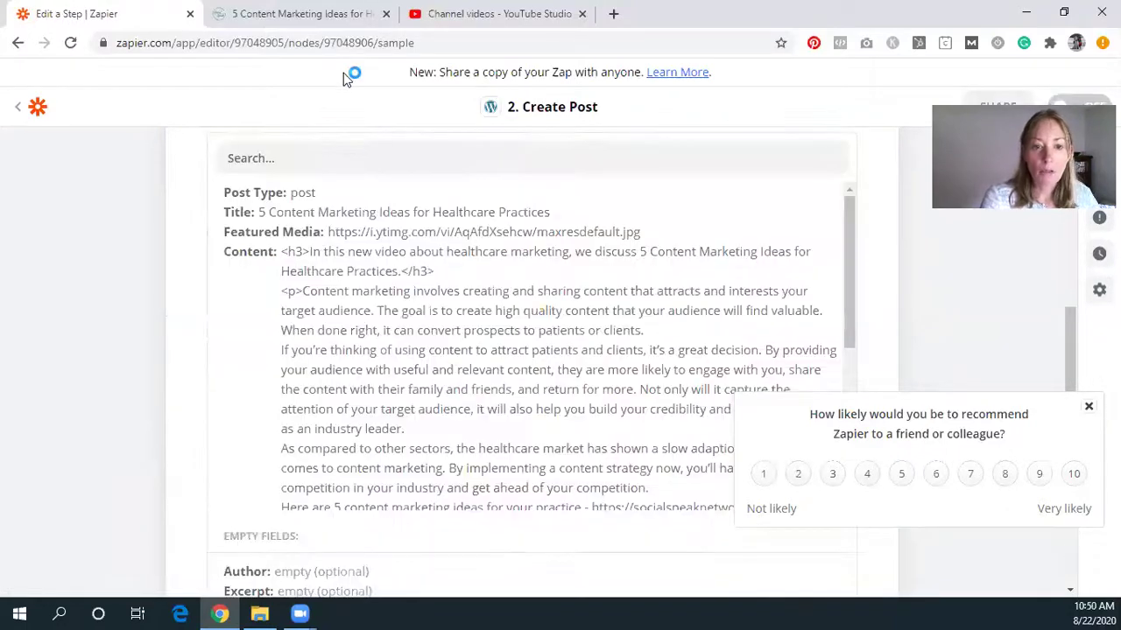
scroll(489, 316, down, 1)
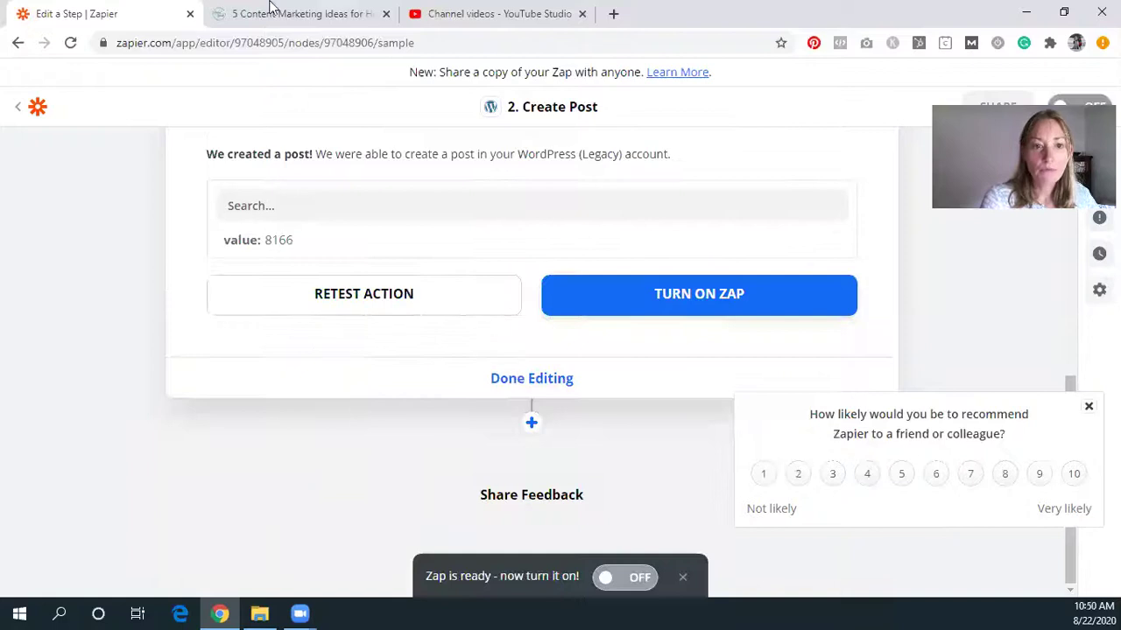
click(262, 11)
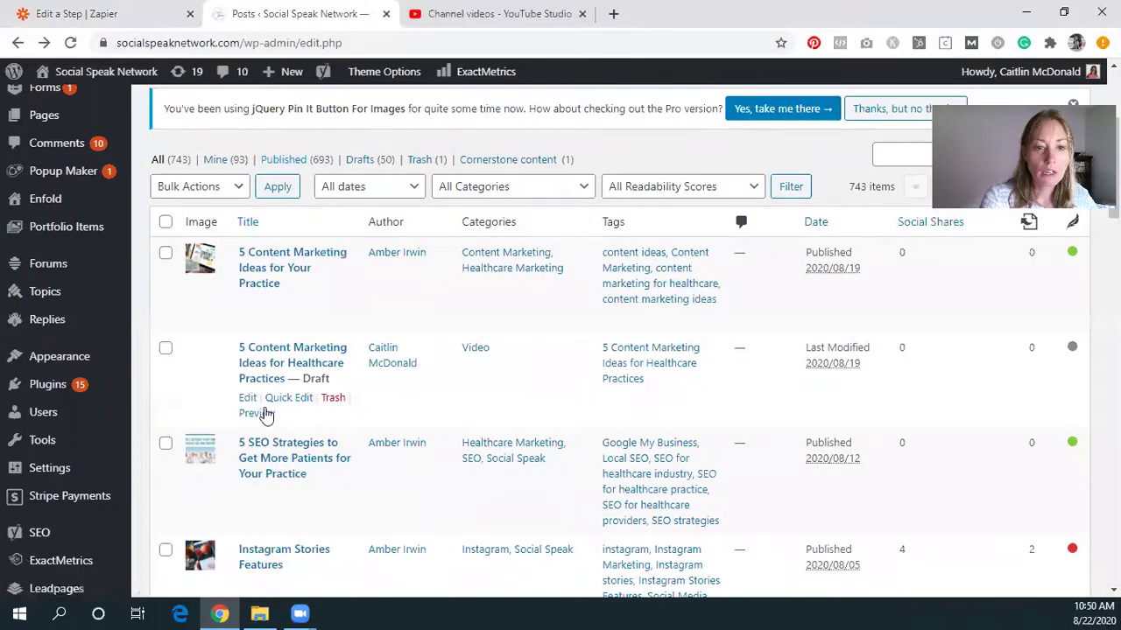
Step: Preview the healthcare-practices draft in a new tab, then trash that draft from the Posts list
right_click(267, 415)
click(279, 430)
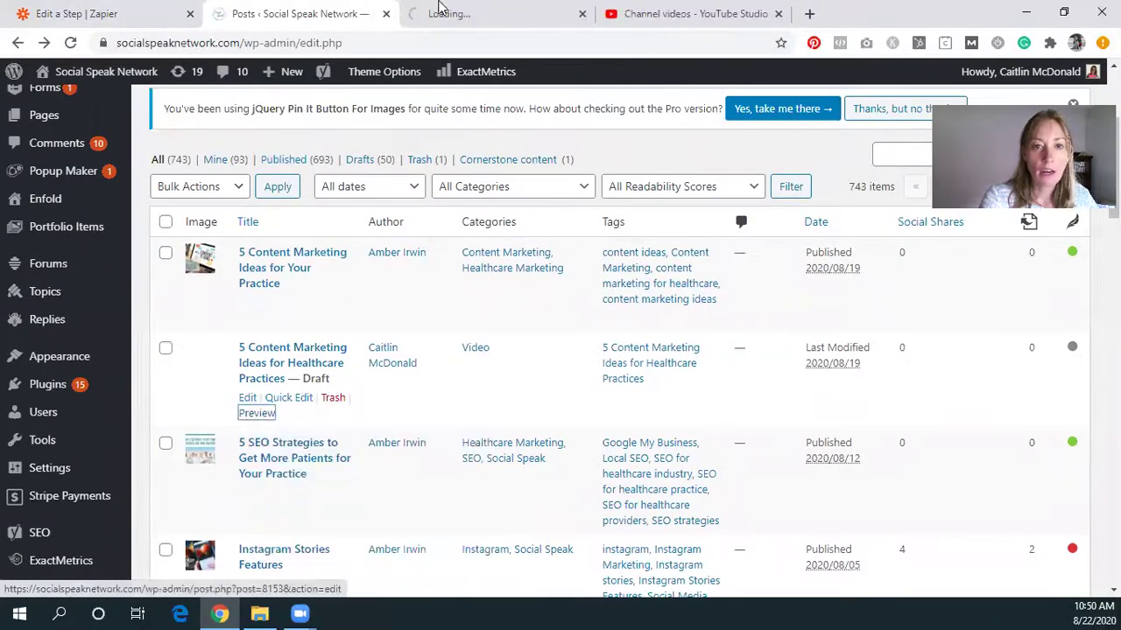
click(443, 9)
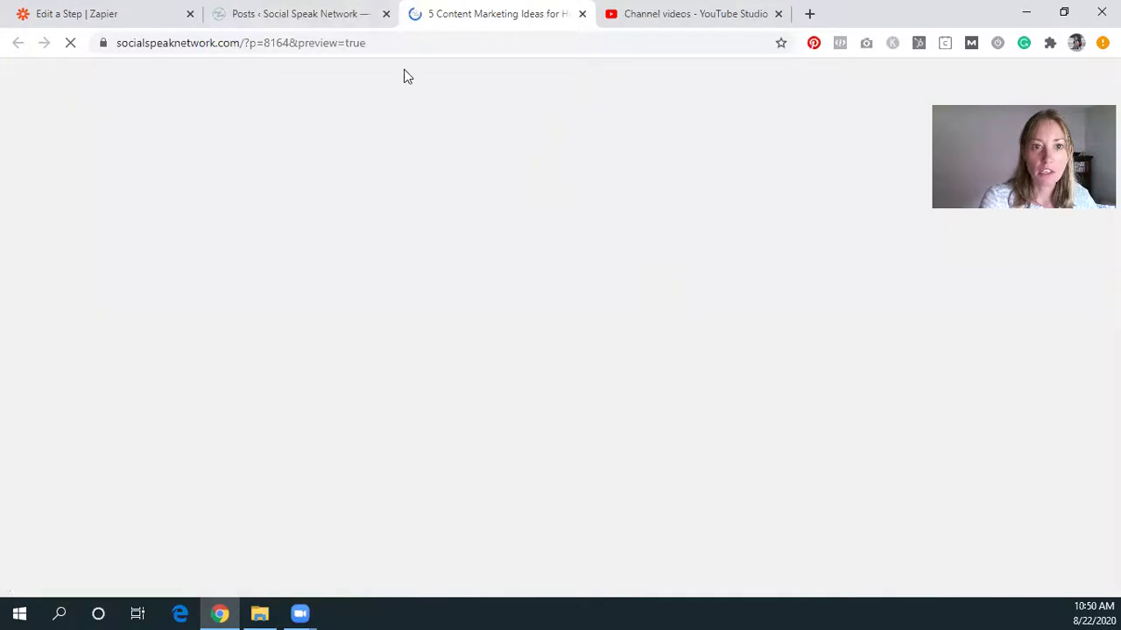
scroll(457, 260, down, 7)
key(ctrl+shift+Tab)
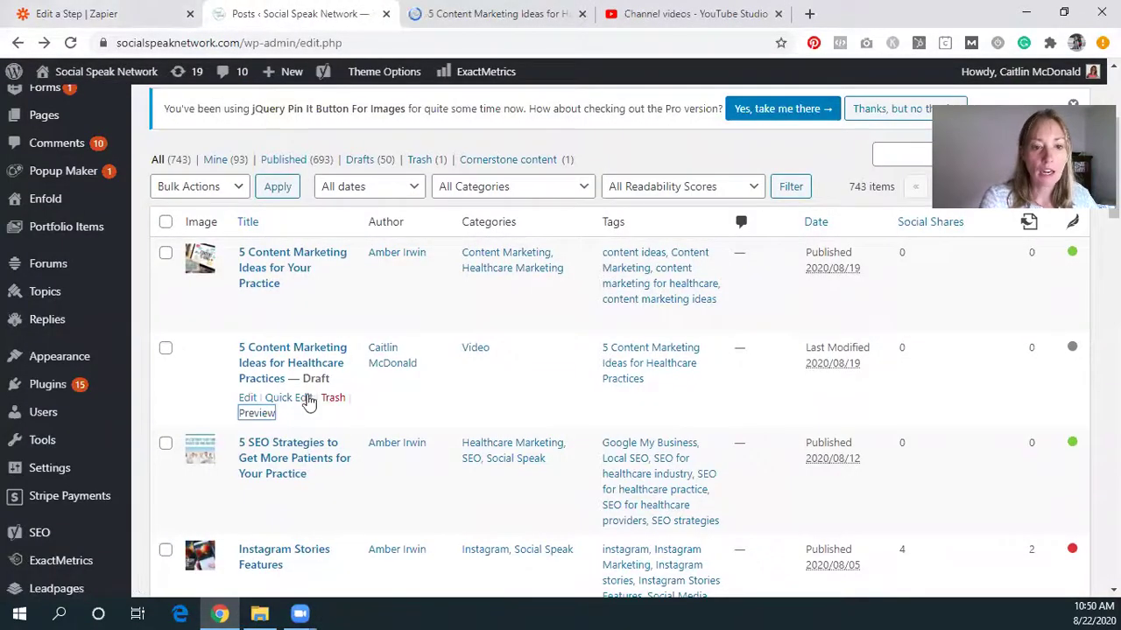
click(333, 398)
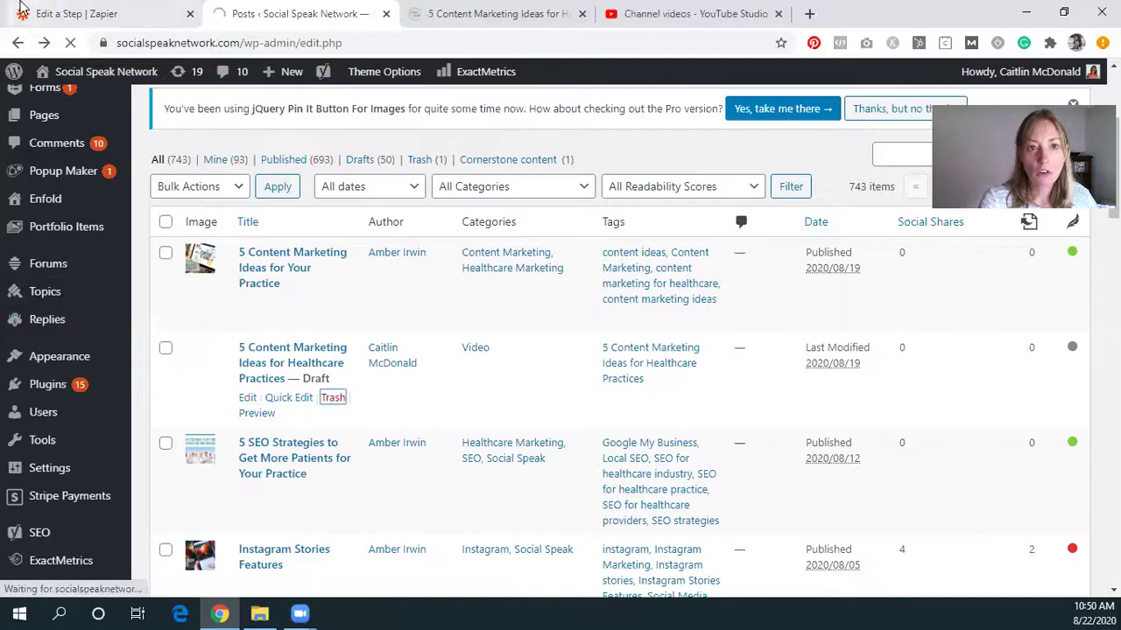
Step: Retest the Zapier Create Post action to create test post 8168, then check WordPress Posts
click(44, 11)
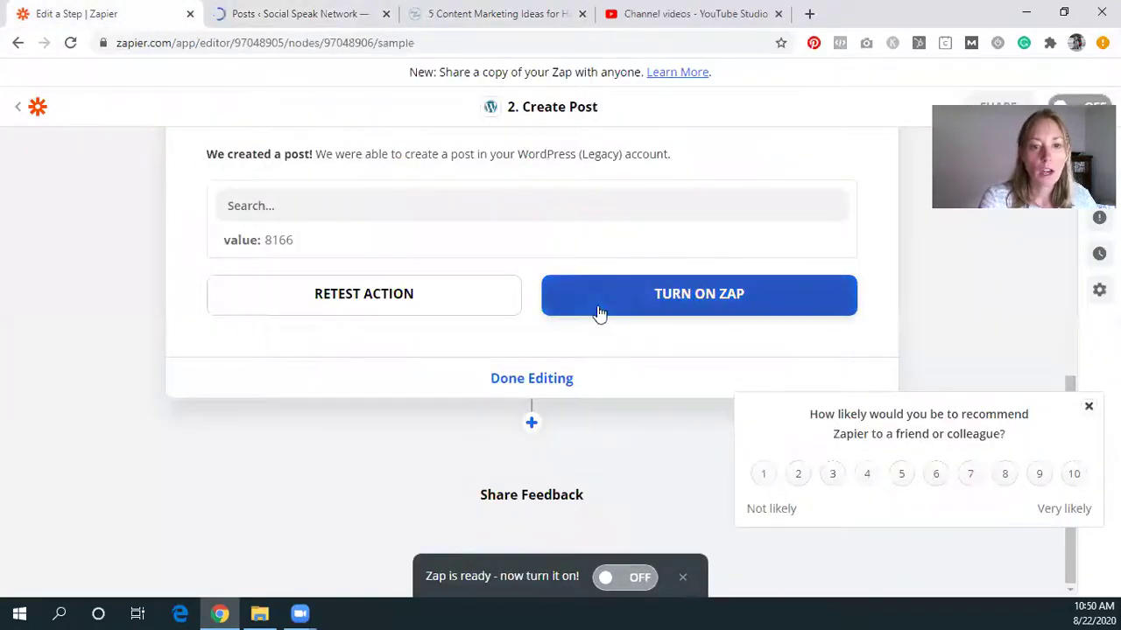
scroll(426, 315, up, 3)
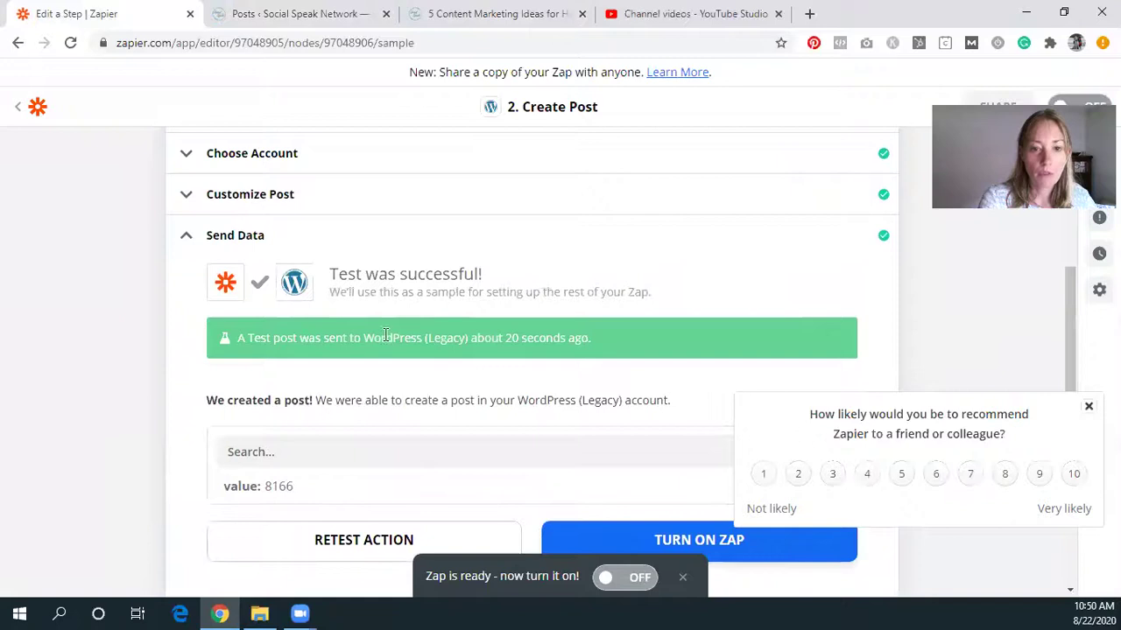
scroll(385, 337, down, 3)
click(408, 375)
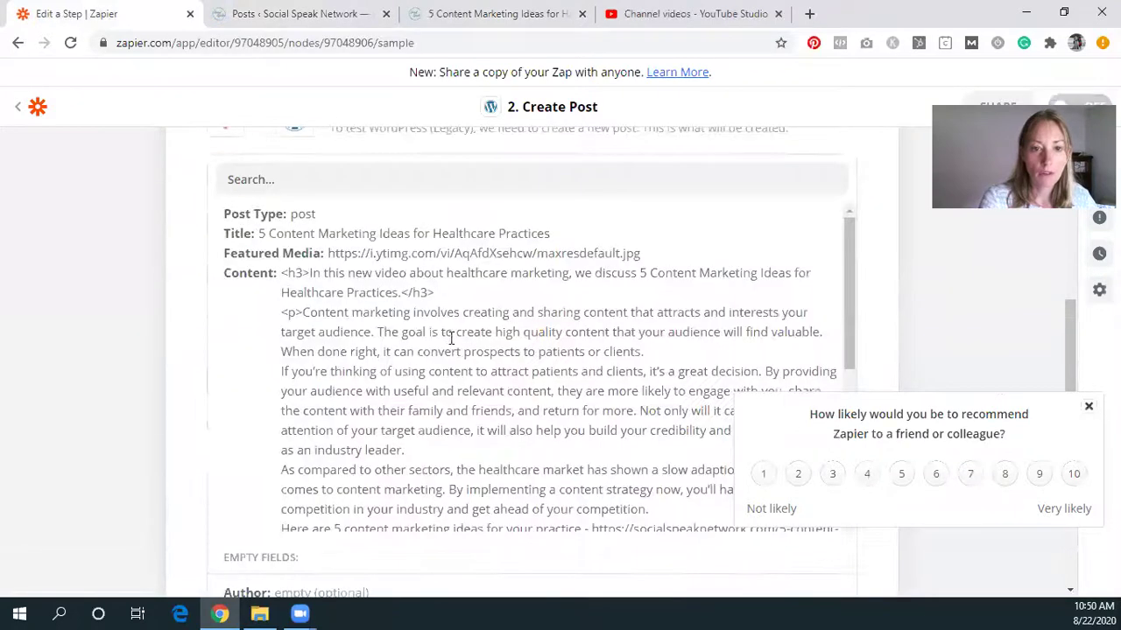
scroll(451, 338, down, 3)
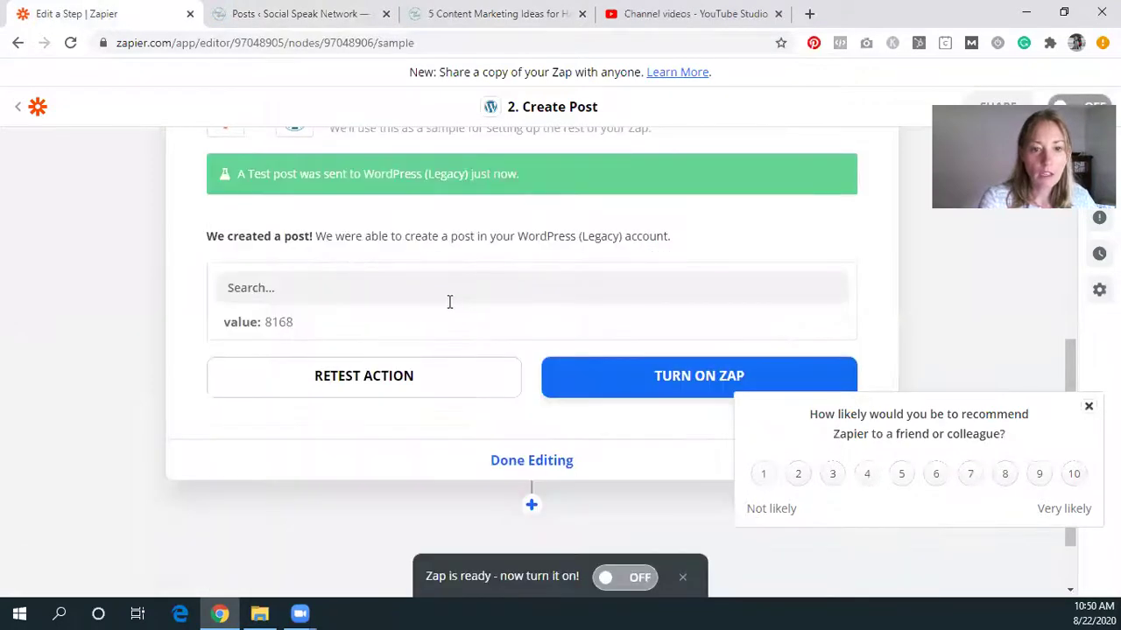
click(243, 11)
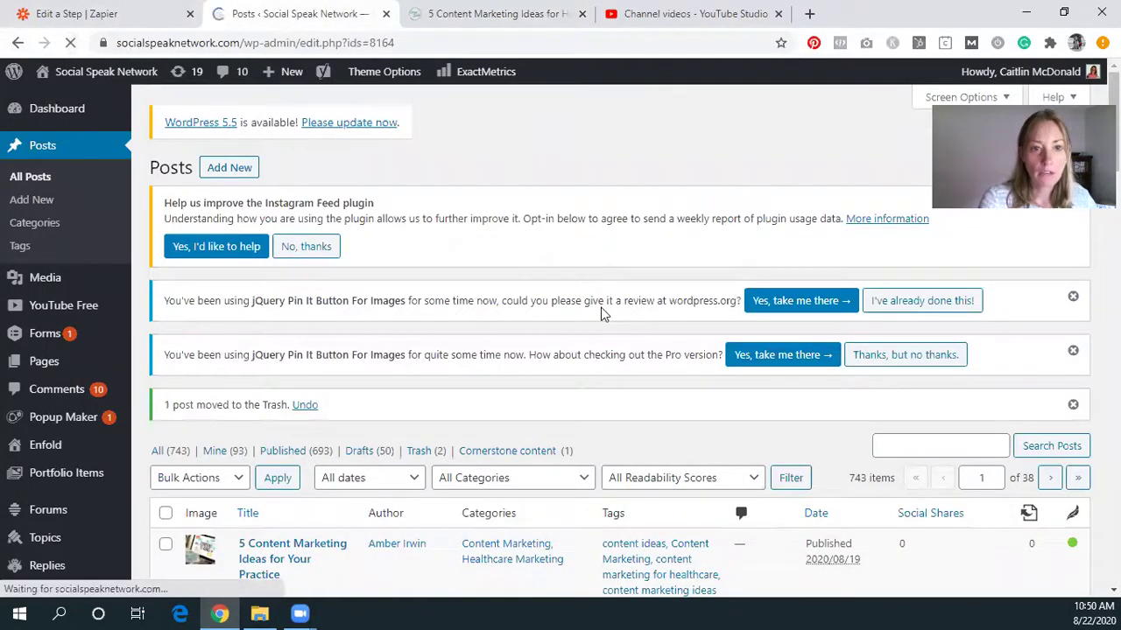
Step: Preview the newest draft and confirm the embedded YouTube player appears, then go to YouTube Studio
scroll(402, 341, down, 3)
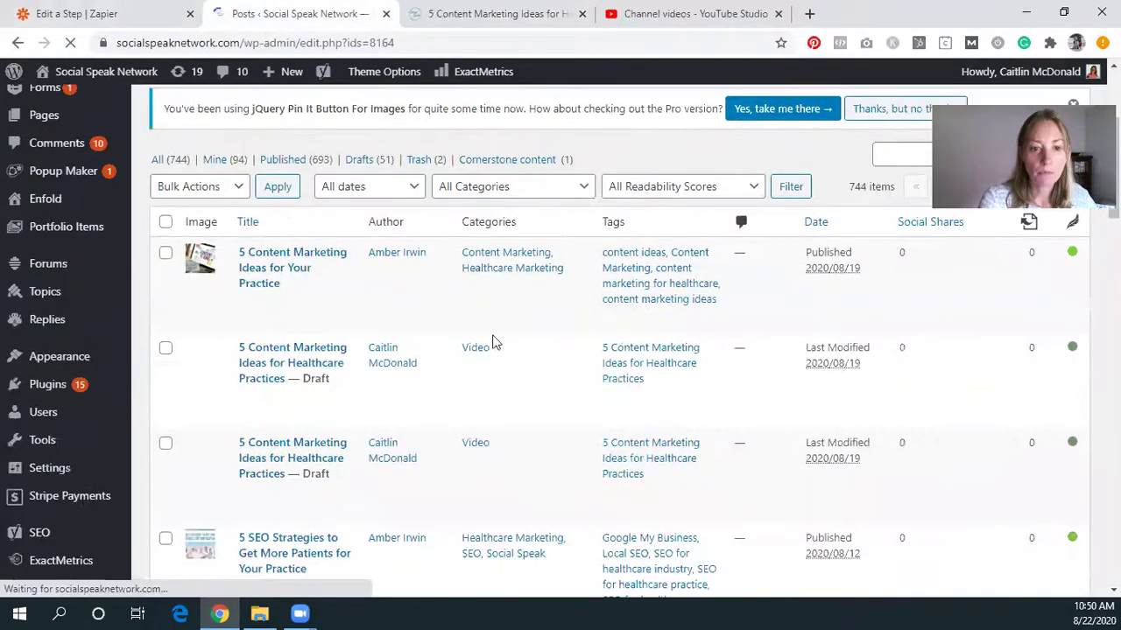
click(256, 413)
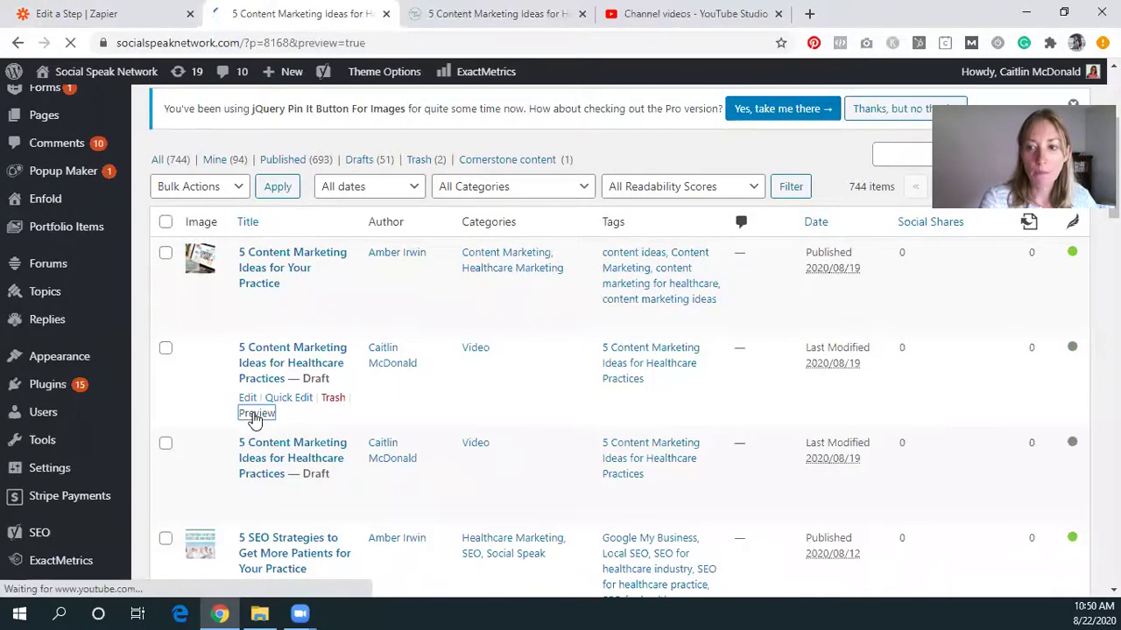
scroll(560, 360, down, 6)
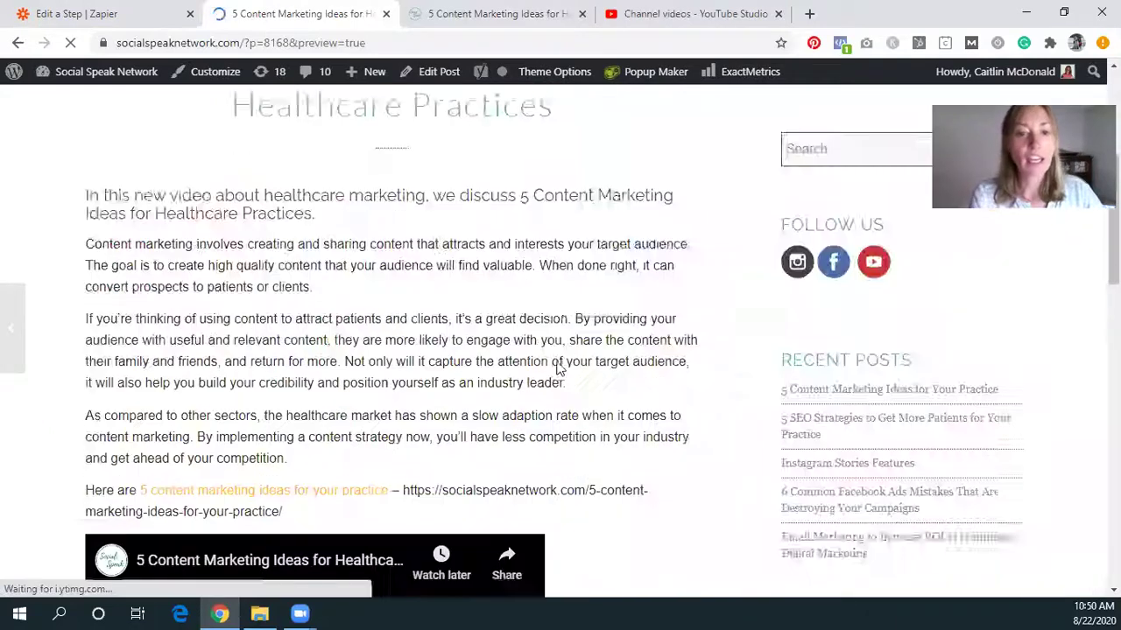
scroll(323, 367, down, 1)
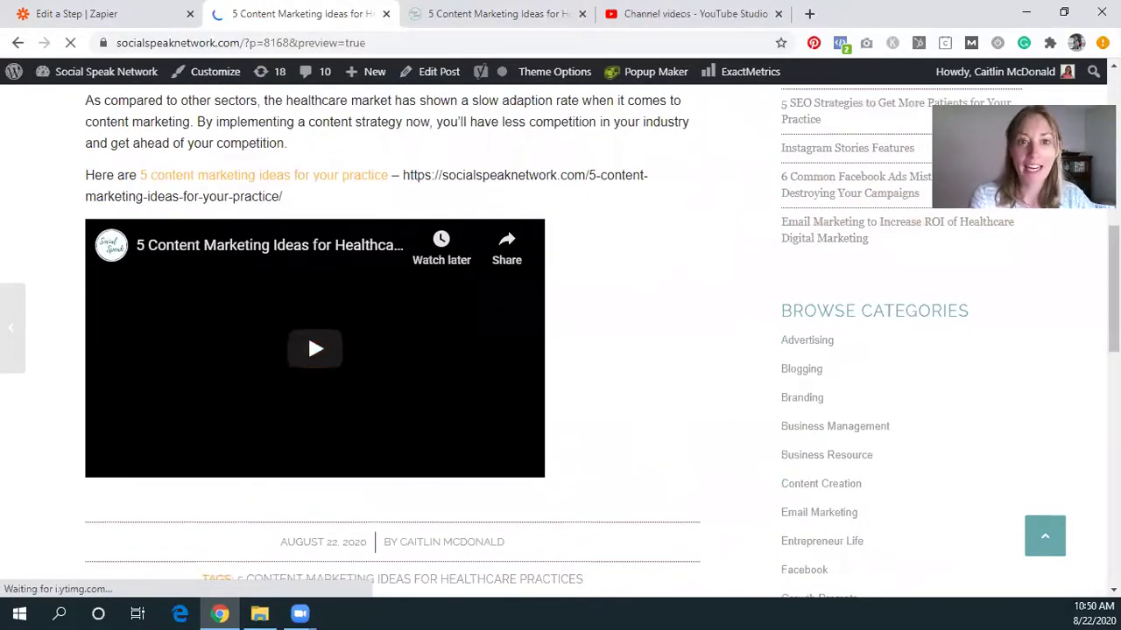
click(490, 13)
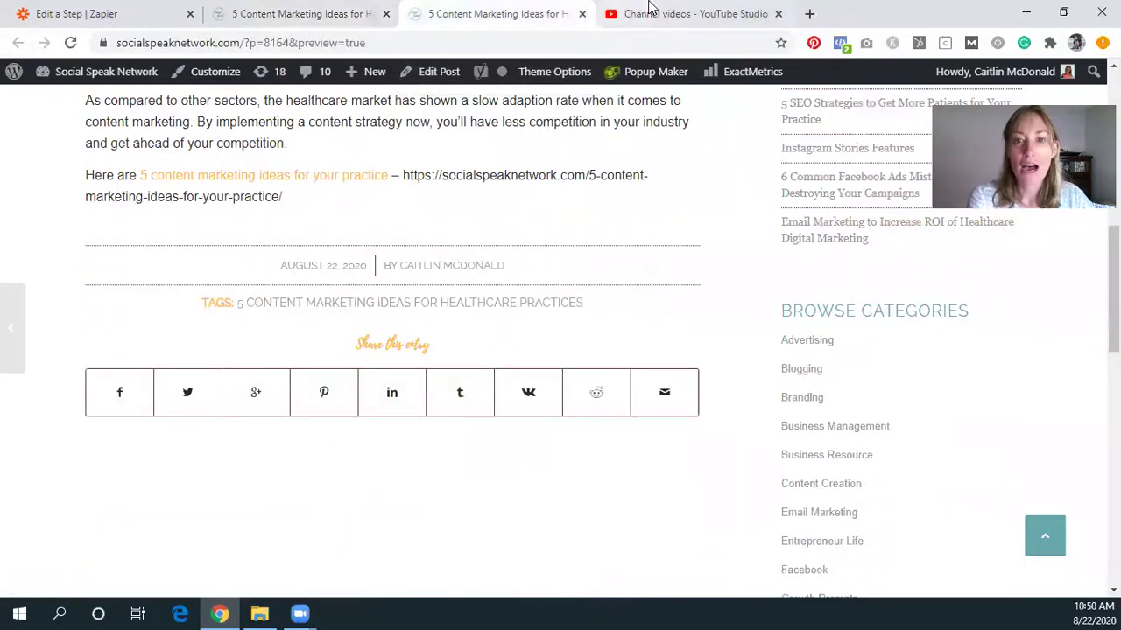
click(648, 11)
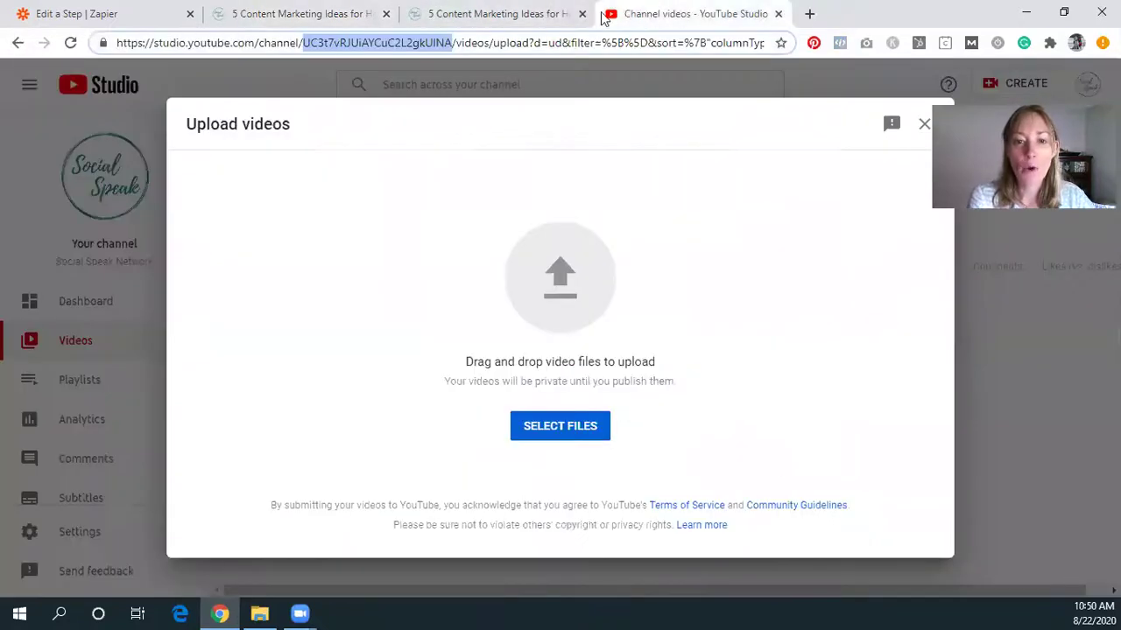
Step: Load YouTube in a new tab and open the 'Shift and stick!' video's watch page
click(810, 16)
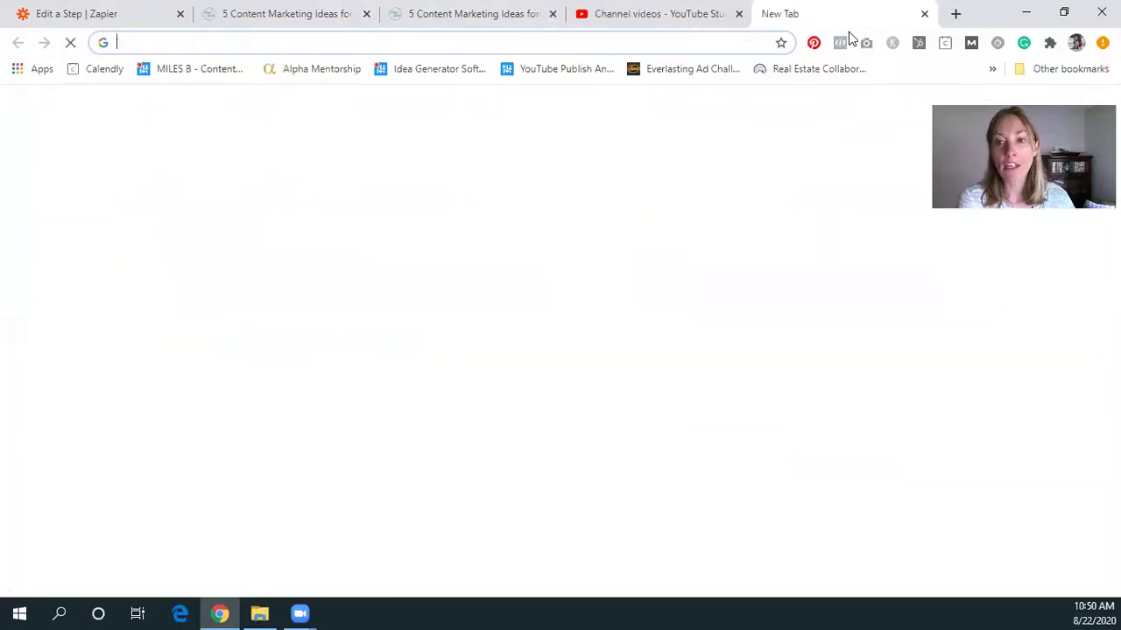
text(you)
key(Return)
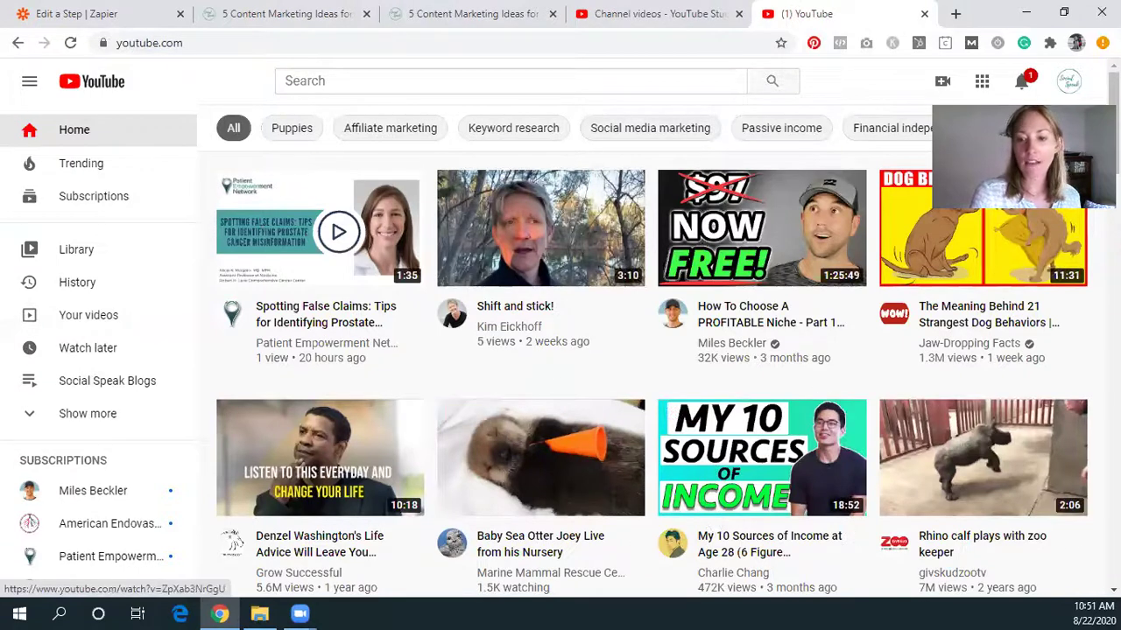
click(467, 241)
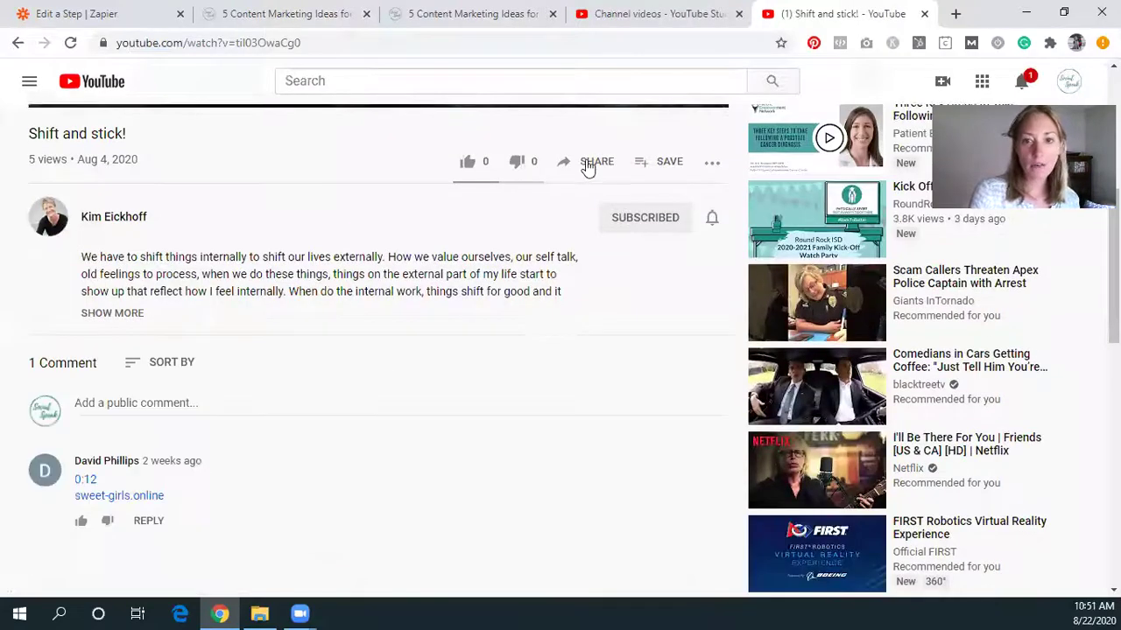
Step: Show the 560×315 iframe embed code for 'Shift and stick!' and select its youtube.com/embed URL
click(587, 163)
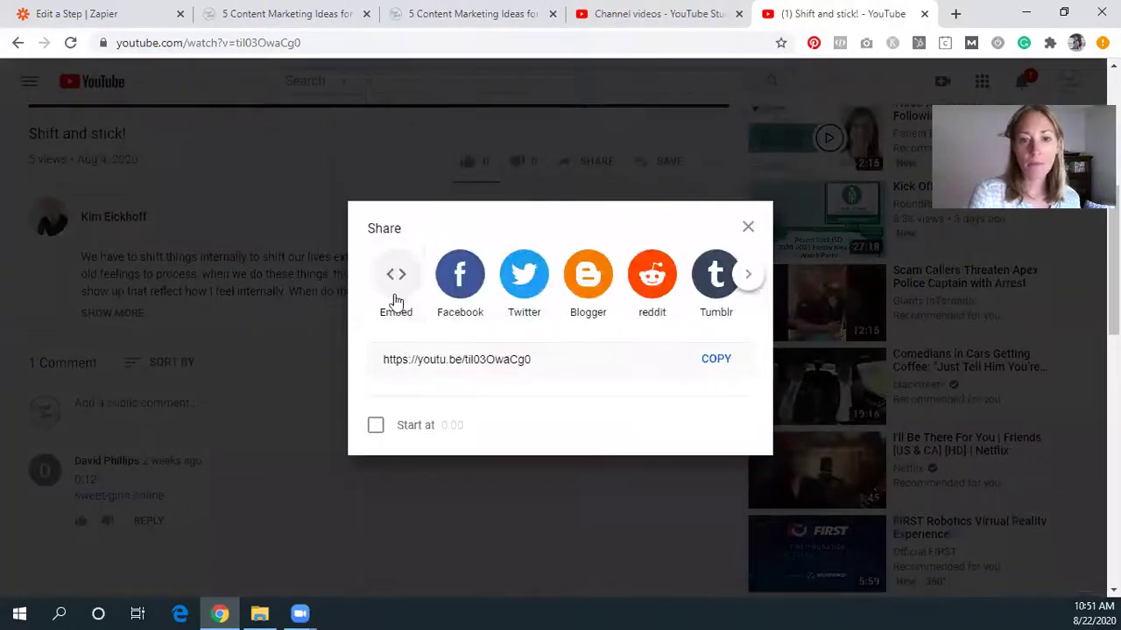
click(392, 296)
click(807, 293)
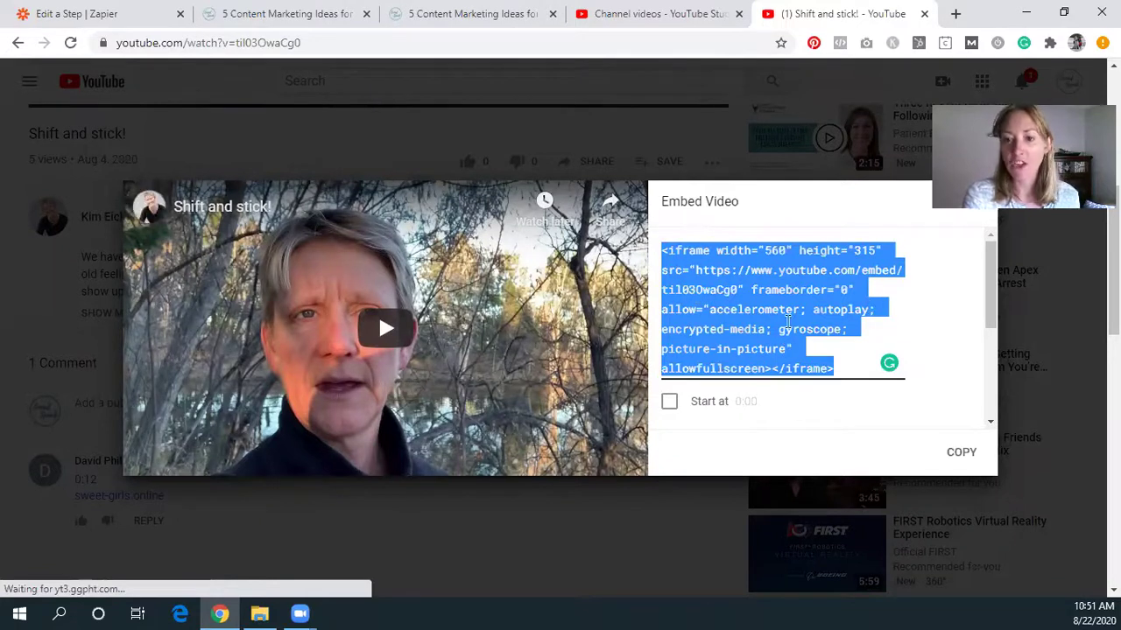
drag(697, 270, 731, 291)
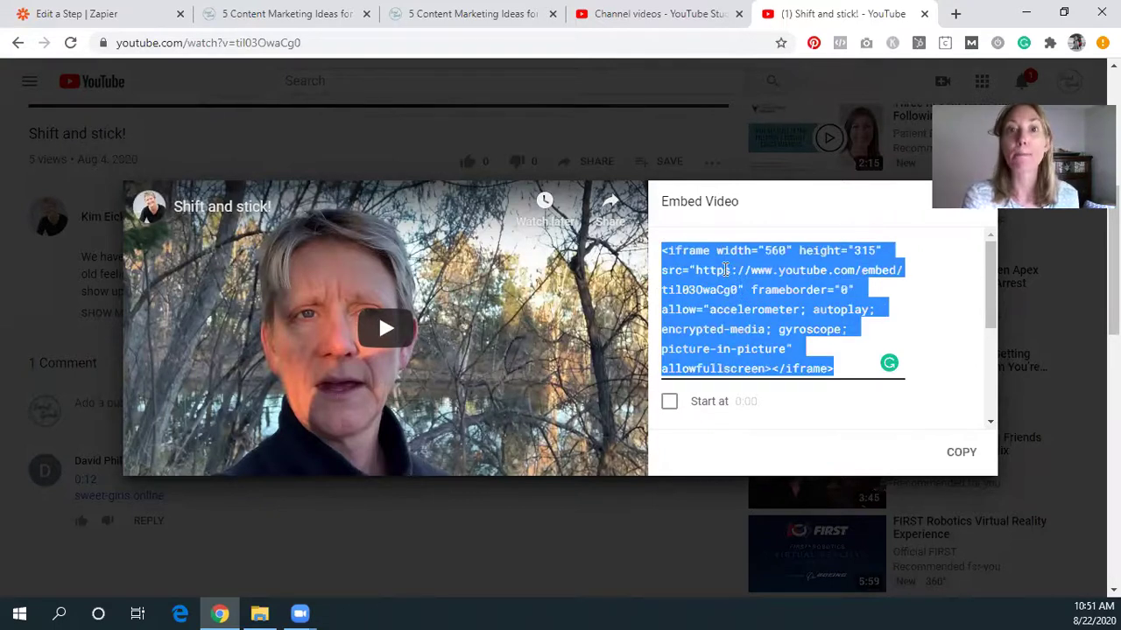